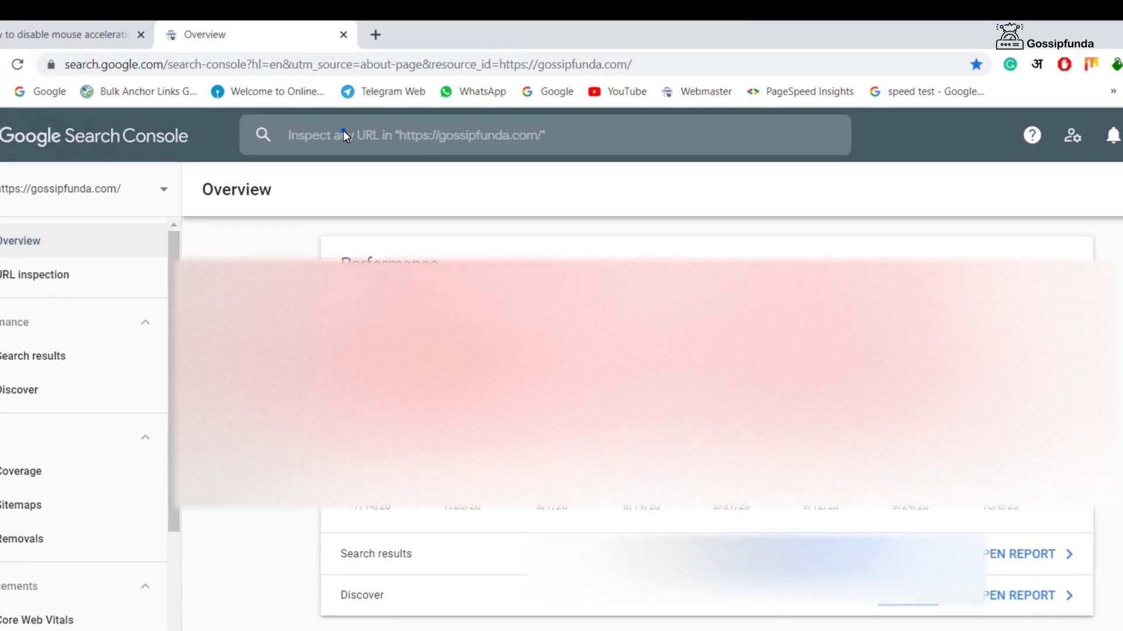
# Step: Inspect the recent mouse-acceleration article URL and highlight the 'Page actions are temporarily disabled' notice
pyautogui.click(343, 131)
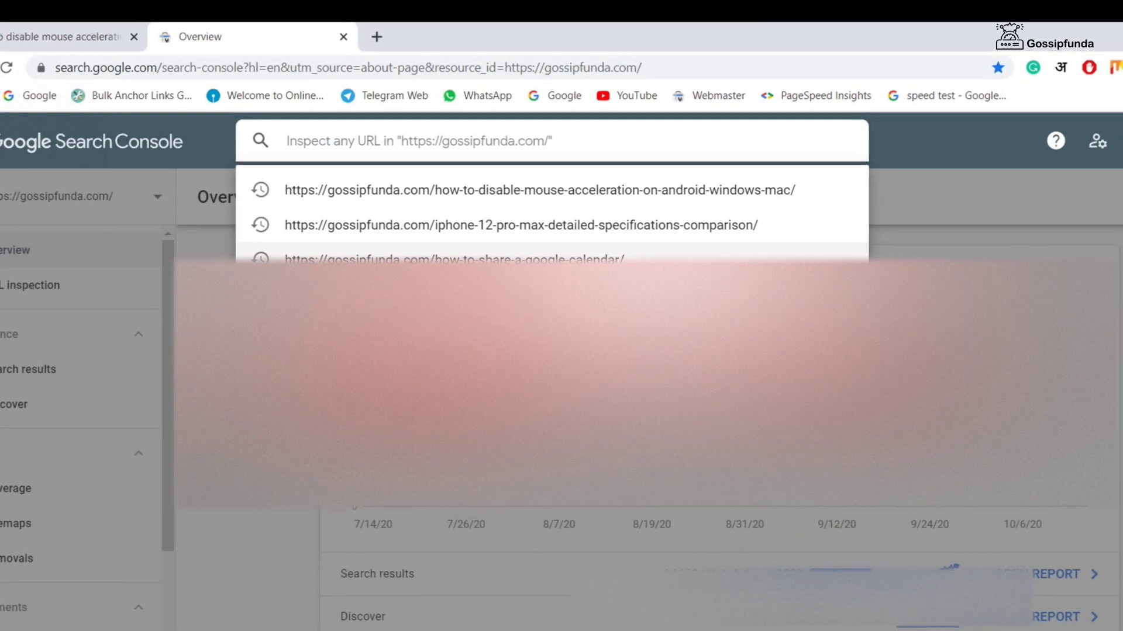
pyautogui.click(401, 191)
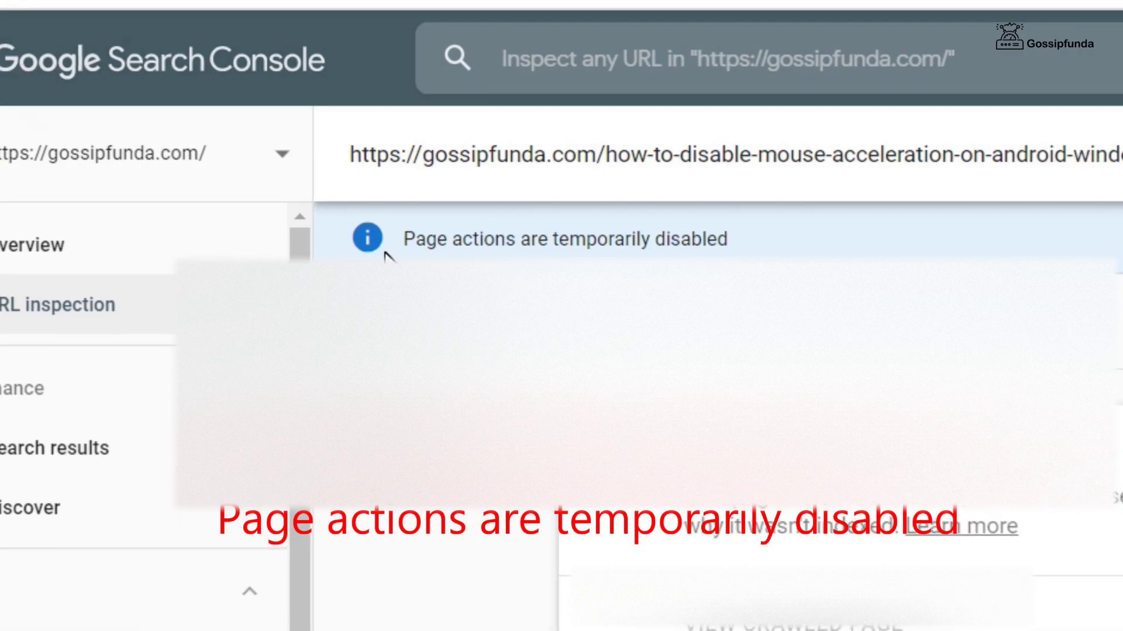
pyautogui.moveTo(410, 240); pyautogui.dragTo(805, 248)
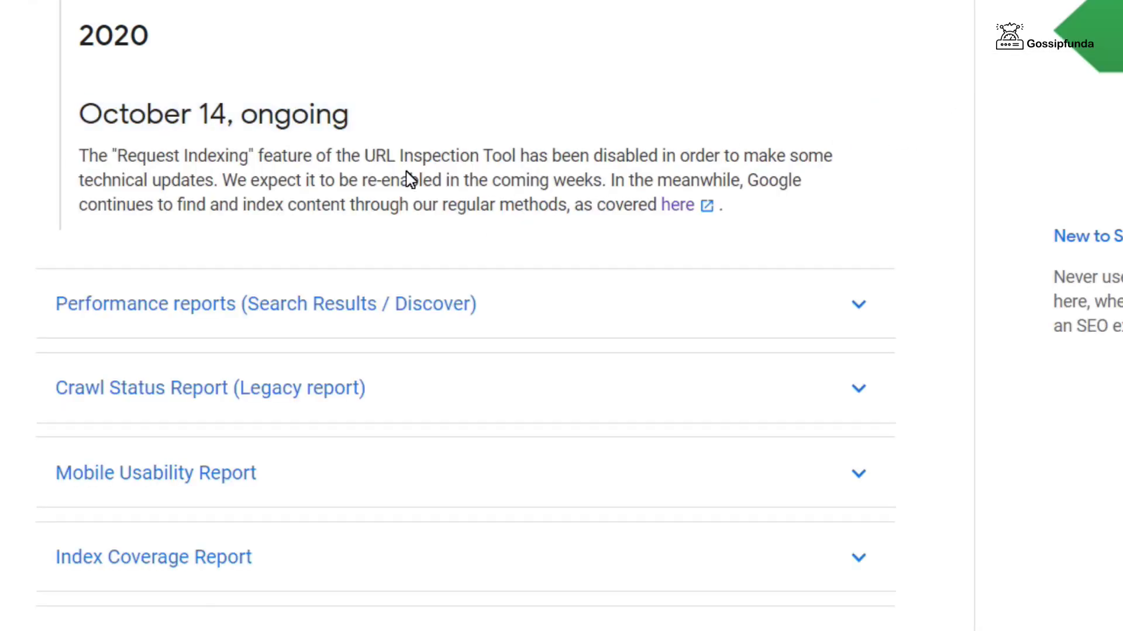
pyautogui.scroll(2, 188, 211)
pyautogui.scroll(-1, 89, 169)
pyautogui.click(88, 169)
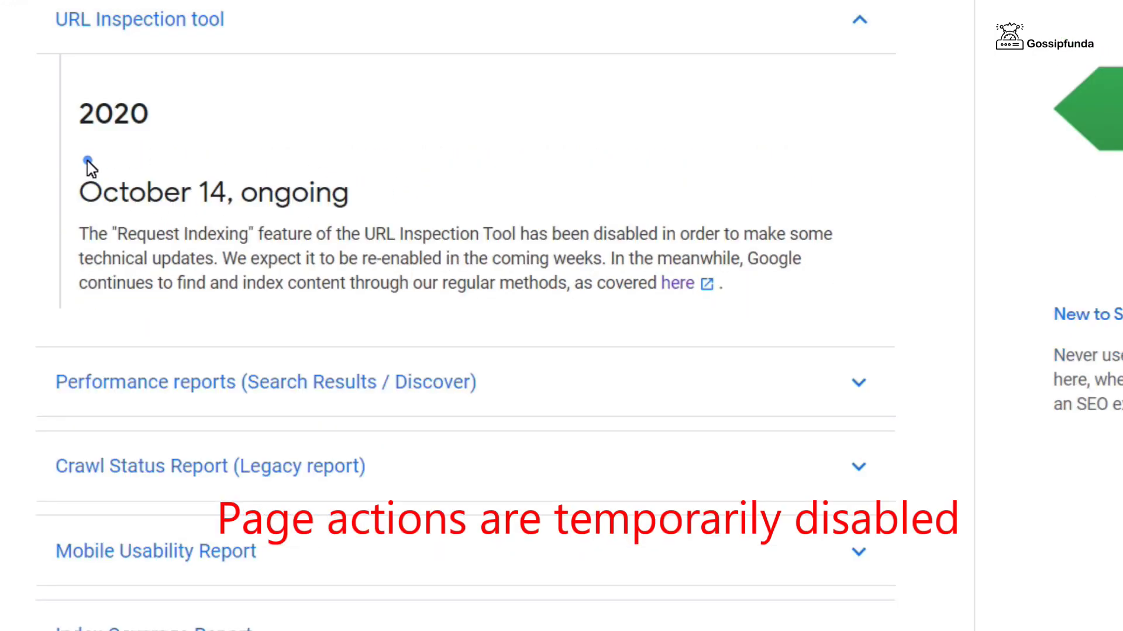
pyautogui.moveTo(120, 234); pyautogui.dragTo(591, 258)
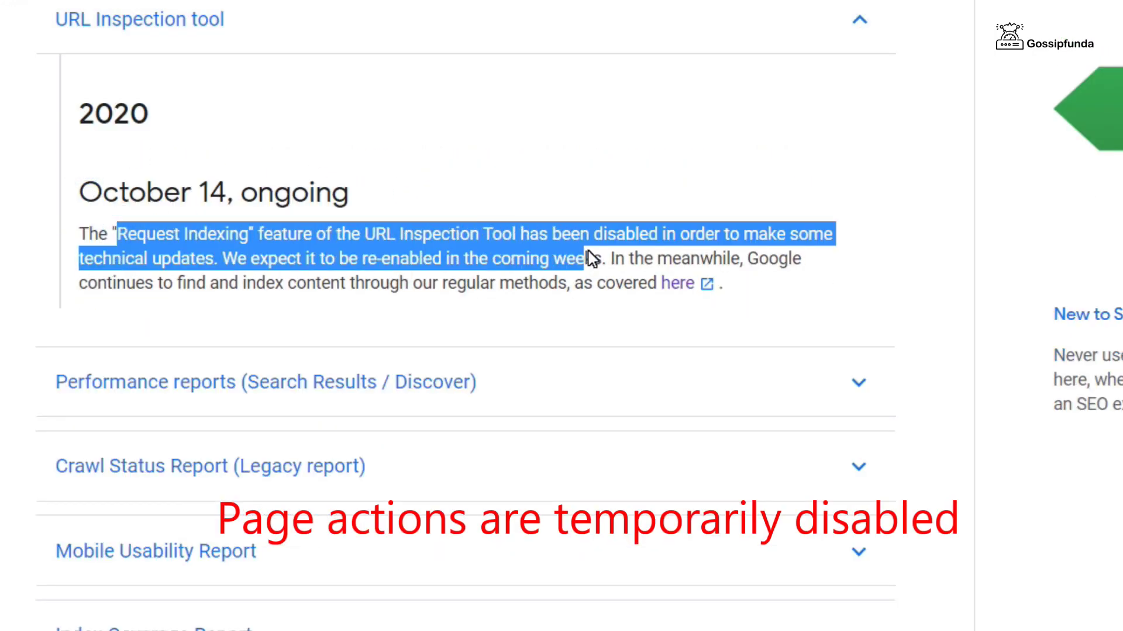
pyautogui.click(673, 193)
pyautogui.moveTo(651, 236); pyautogui.dragTo(664, 237)
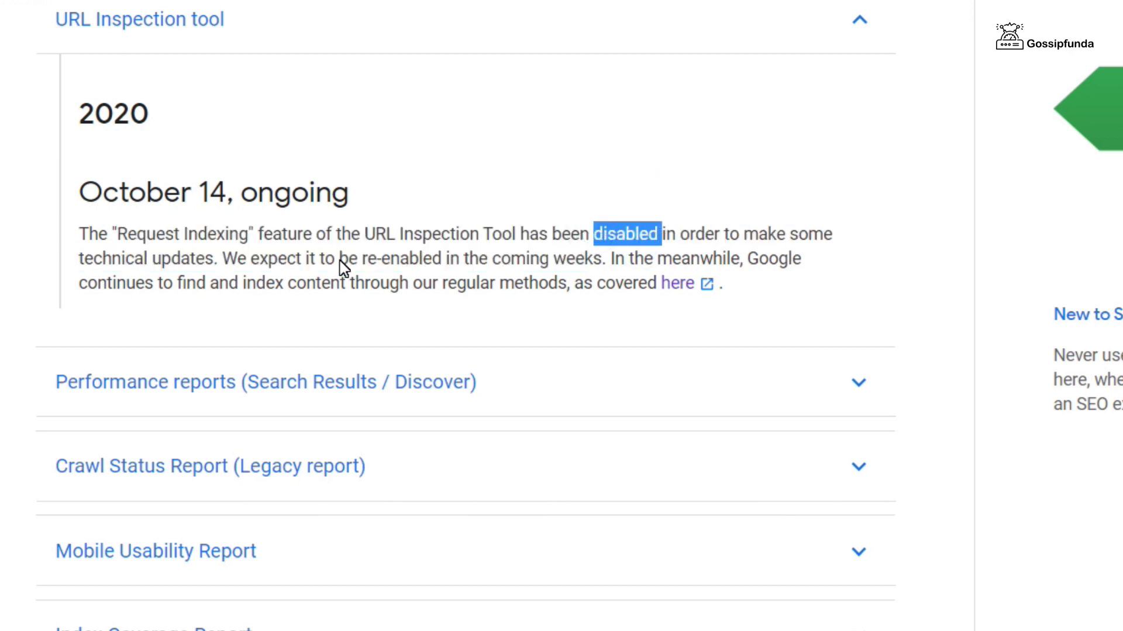
pyautogui.moveTo(83, 259); pyautogui.dragTo(208, 263)
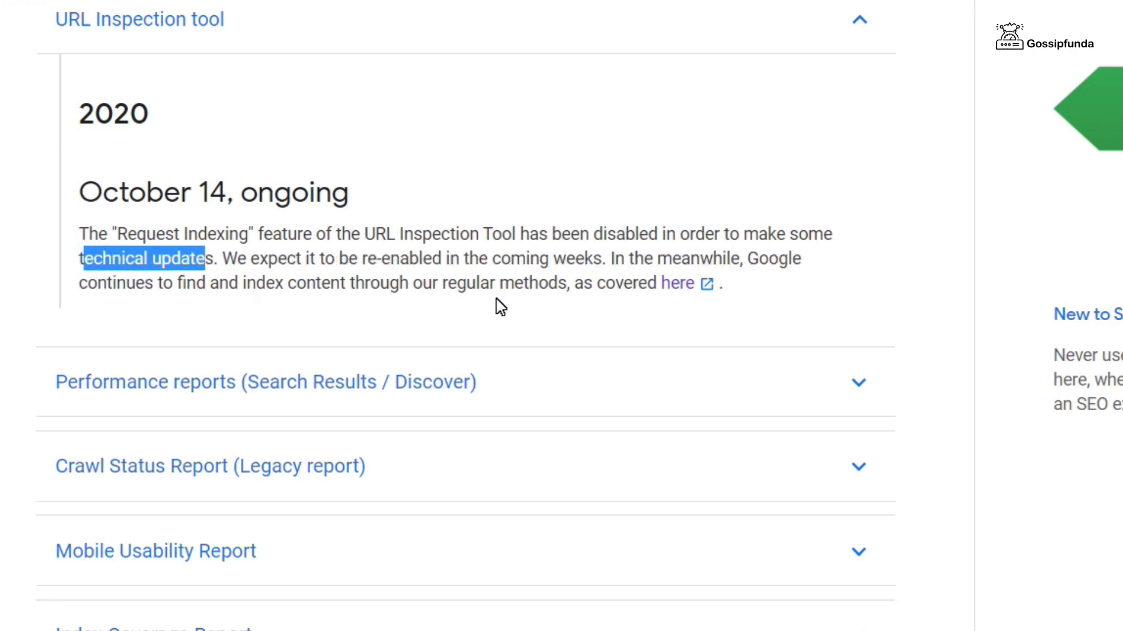
pyautogui.moveTo(442, 284); pyautogui.dragTo(565, 292)
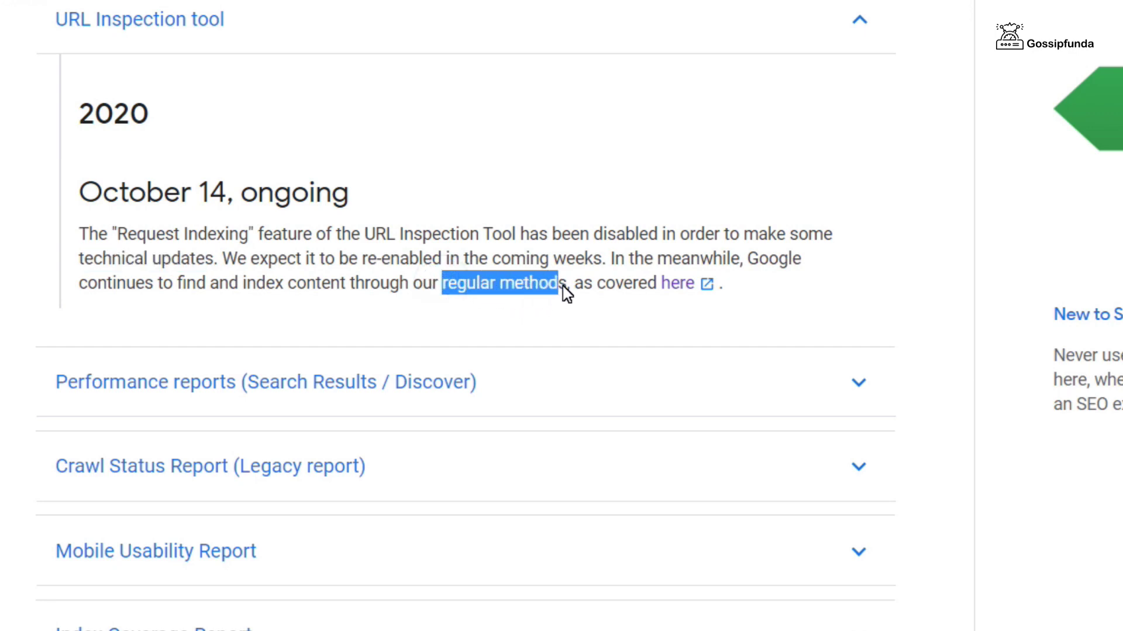
pyautogui.moveTo(242, 282); pyautogui.dragTo(562, 295)
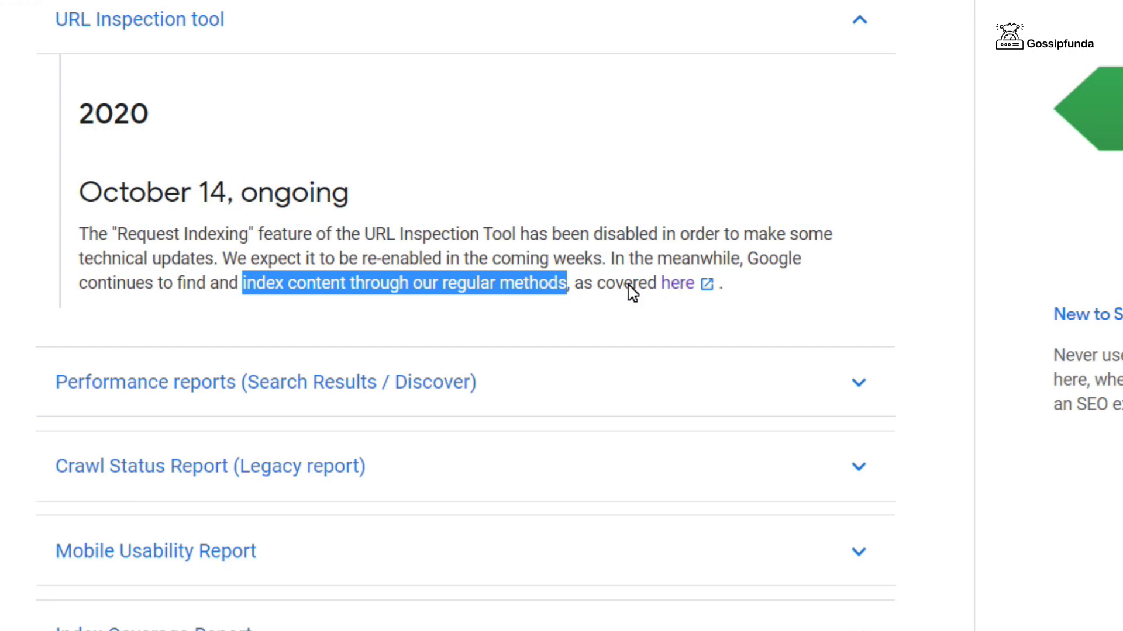
pyautogui.moveTo(605, 283); pyautogui.dragTo(658, 287)
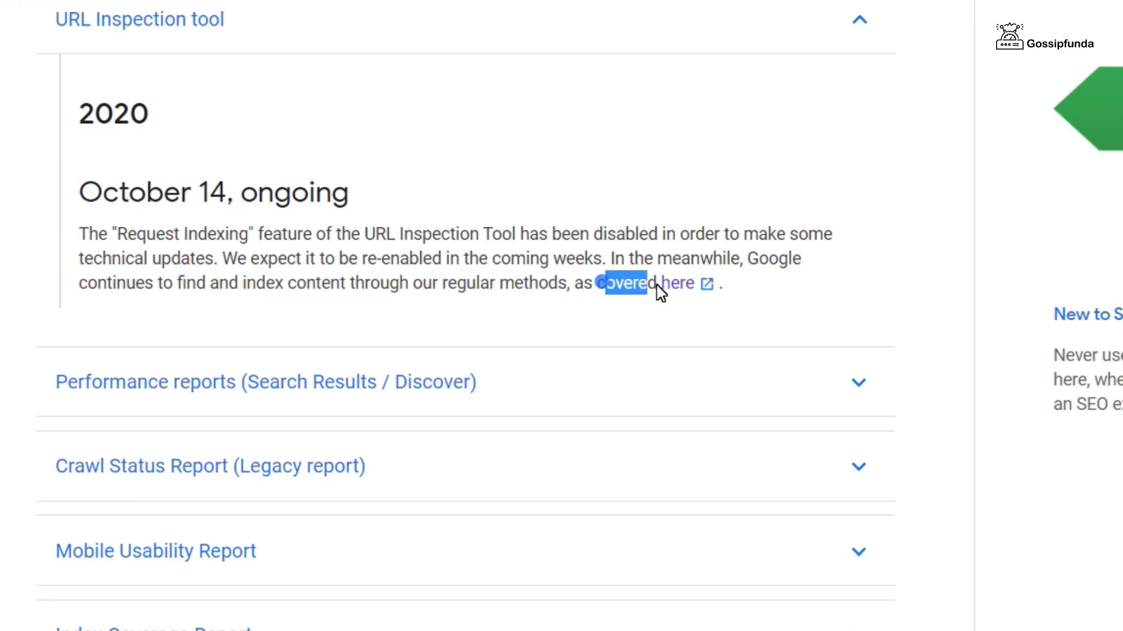
pyautogui.click(707, 284)
# Step: Read How Google Search Works, highlighting the tips on short meaningful titles and using text, not images
pyautogui.scroll(-6, 656, 322)
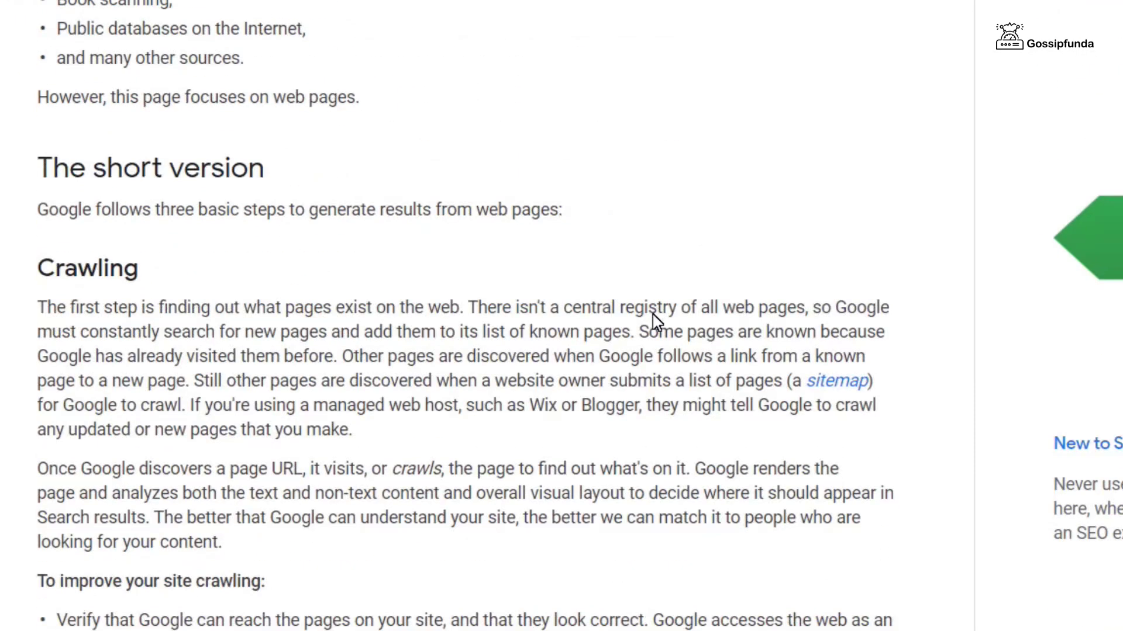
pyautogui.scroll(-8, 564, 327)
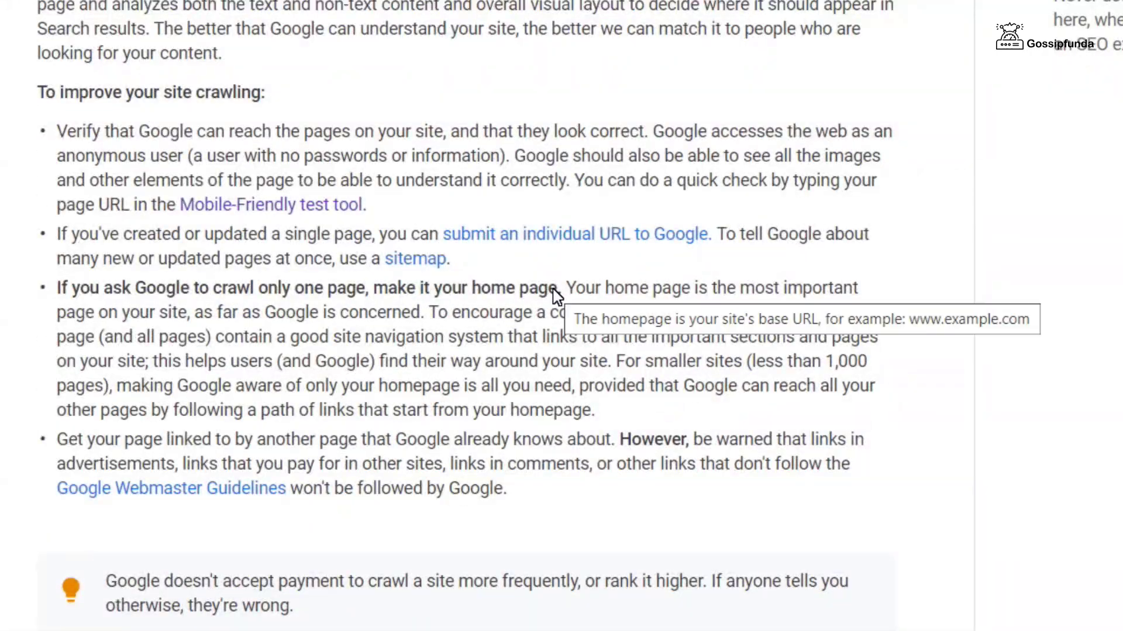
pyautogui.scroll(-3, 702, 245)
pyautogui.scroll(-10, 743, 234)
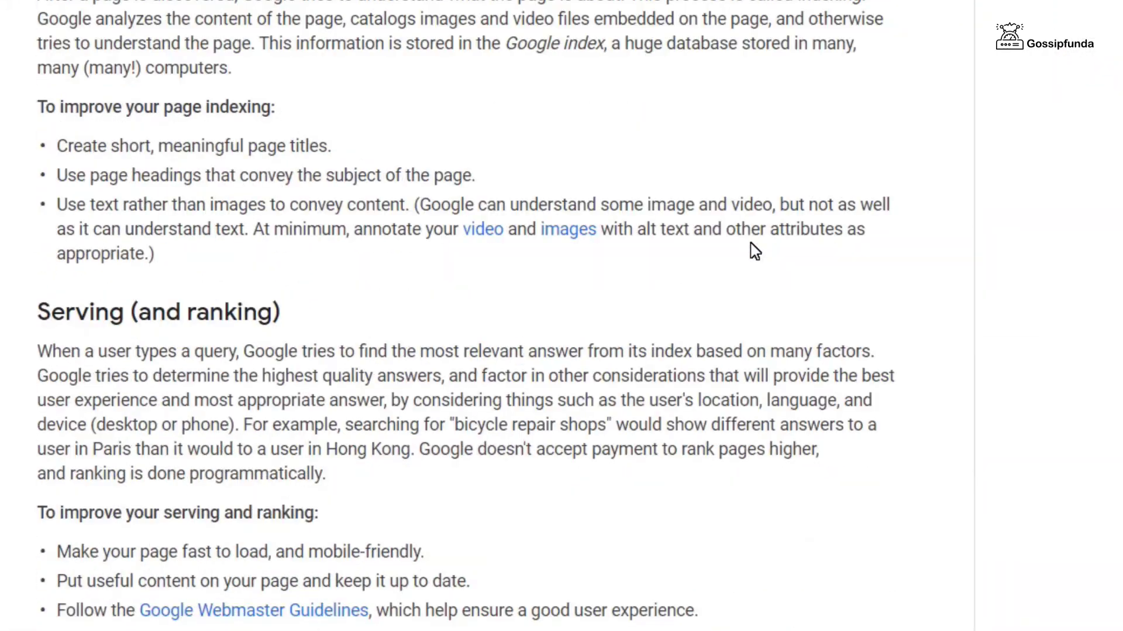
pyautogui.moveTo(328, 143); pyautogui.dragTo(349, 136)
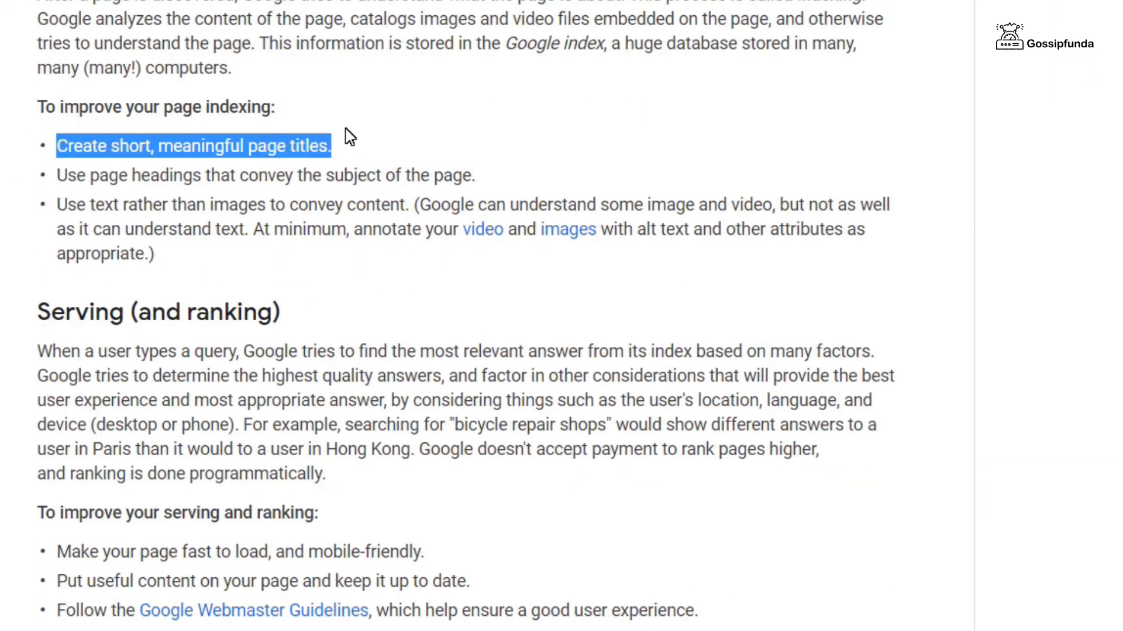
pyautogui.scroll(-2, 275, 227)
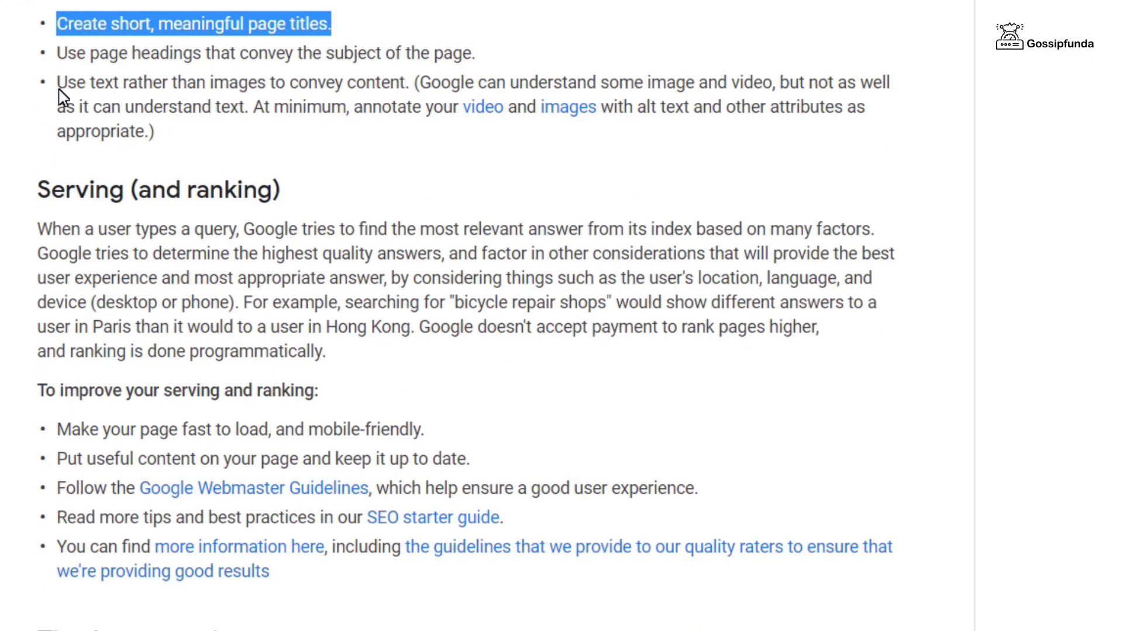
pyautogui.moveTo(58, 85); pyautogui.dragTo(411, 84)
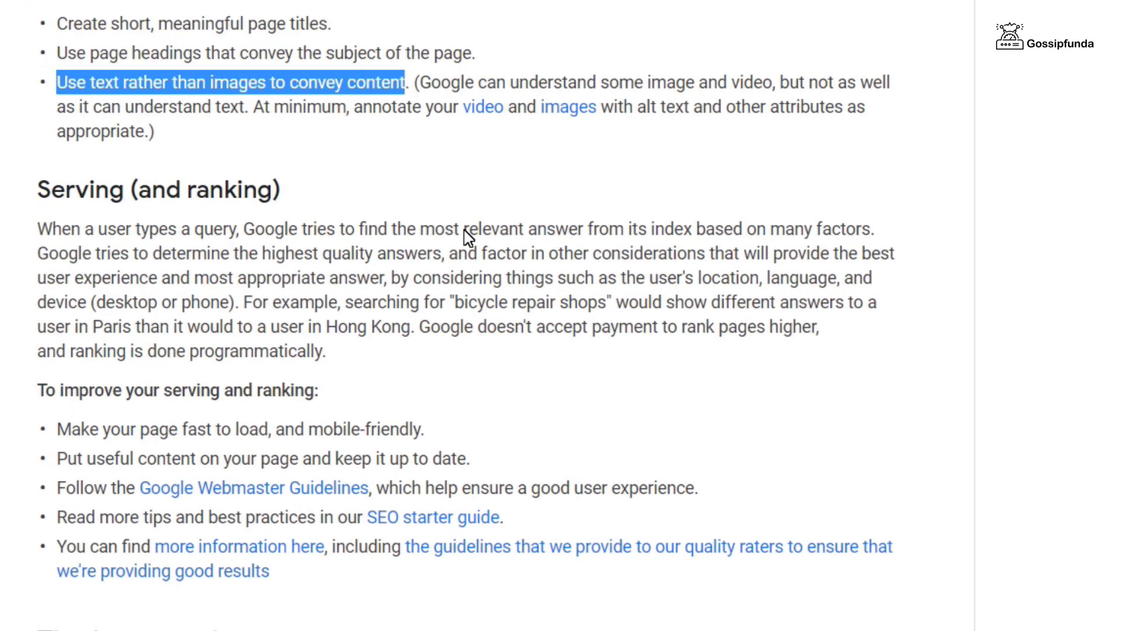
pyautogui.scroll(-8, 471, 234)
pyautogui.scroll(20, 476, 243)
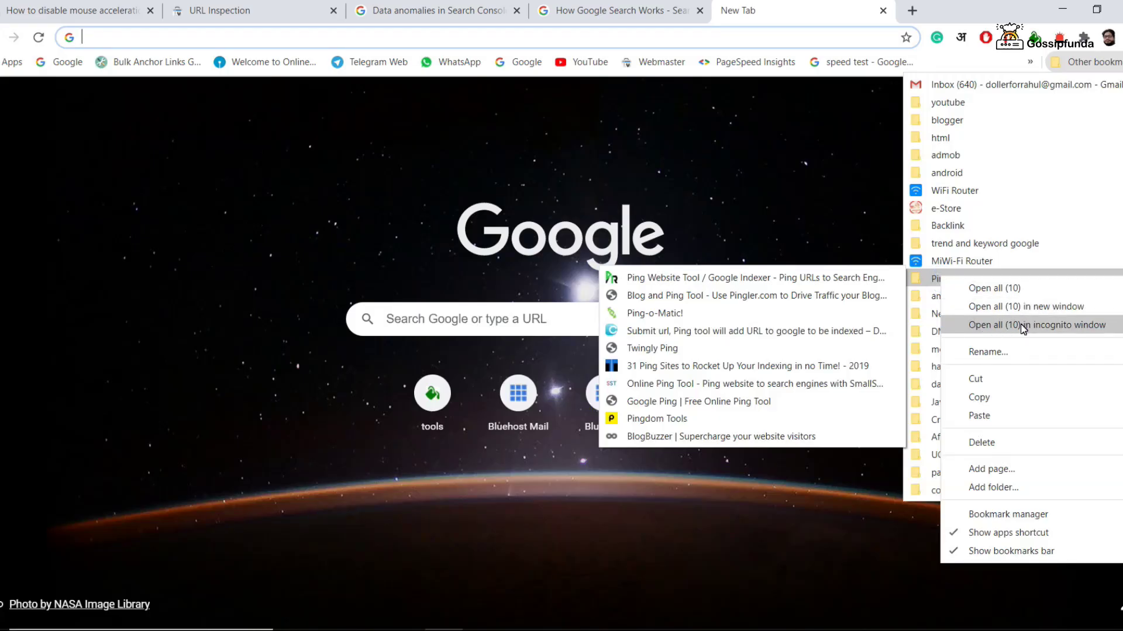
# Step: Open all ten ping-tool bookmarks in incognito and copy the article URL from URL Inspection
pyautogui.click(1019, 324)
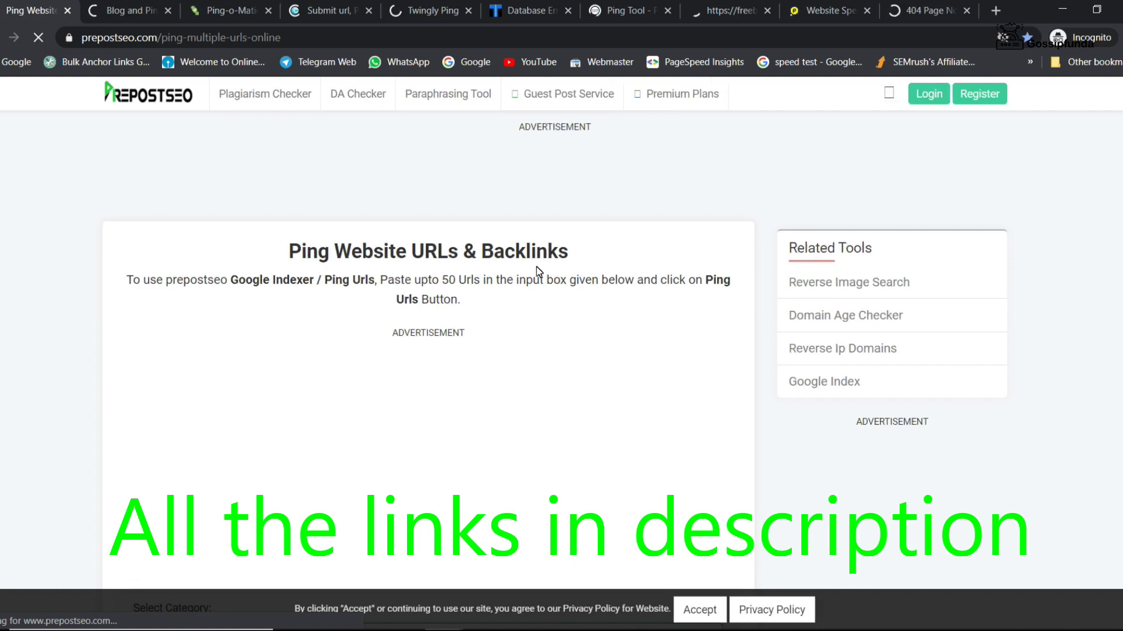
pyautogui.click(351, 577)
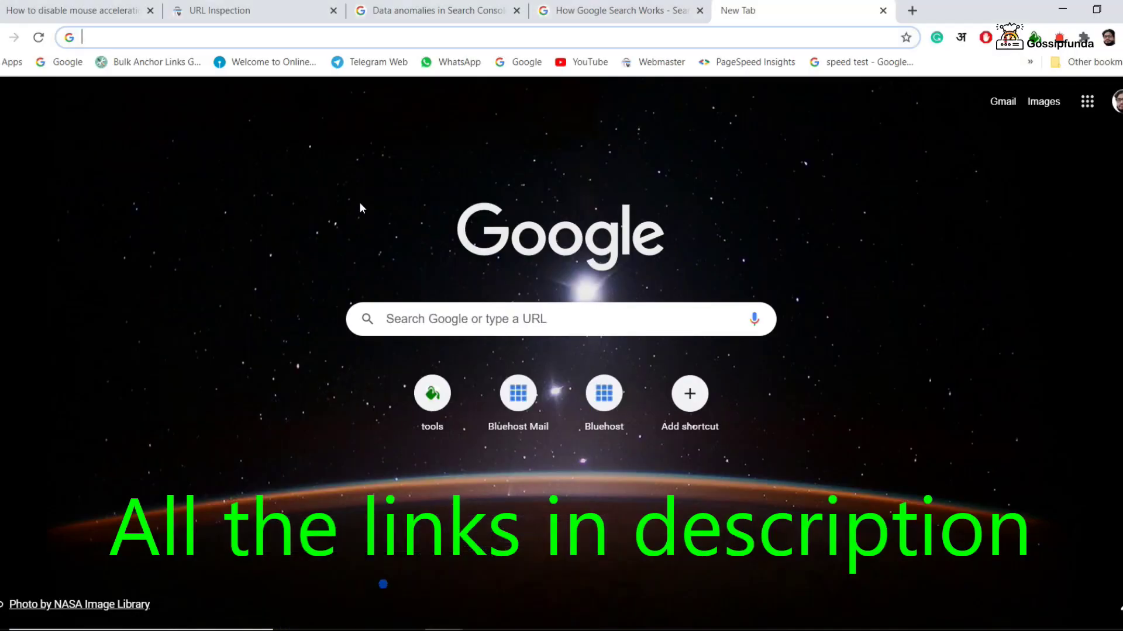
pyautogui.click(220, 10)
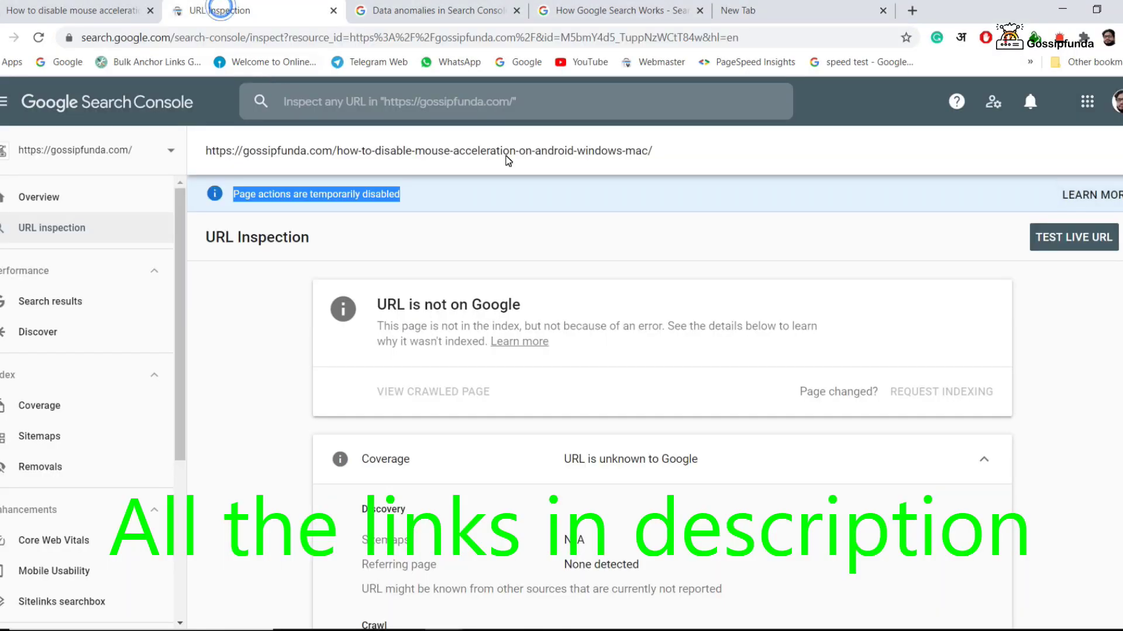
pyautogui.moveTo(657, 156); pyautogui.dragTo(271, 146)
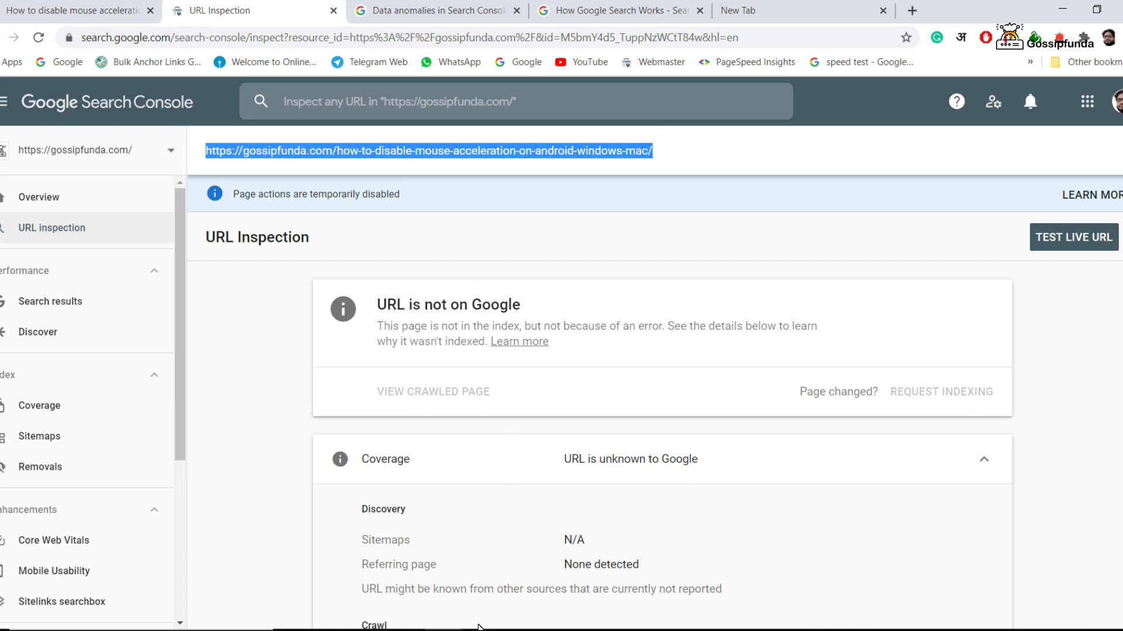
pyautogui.click(445, 628)
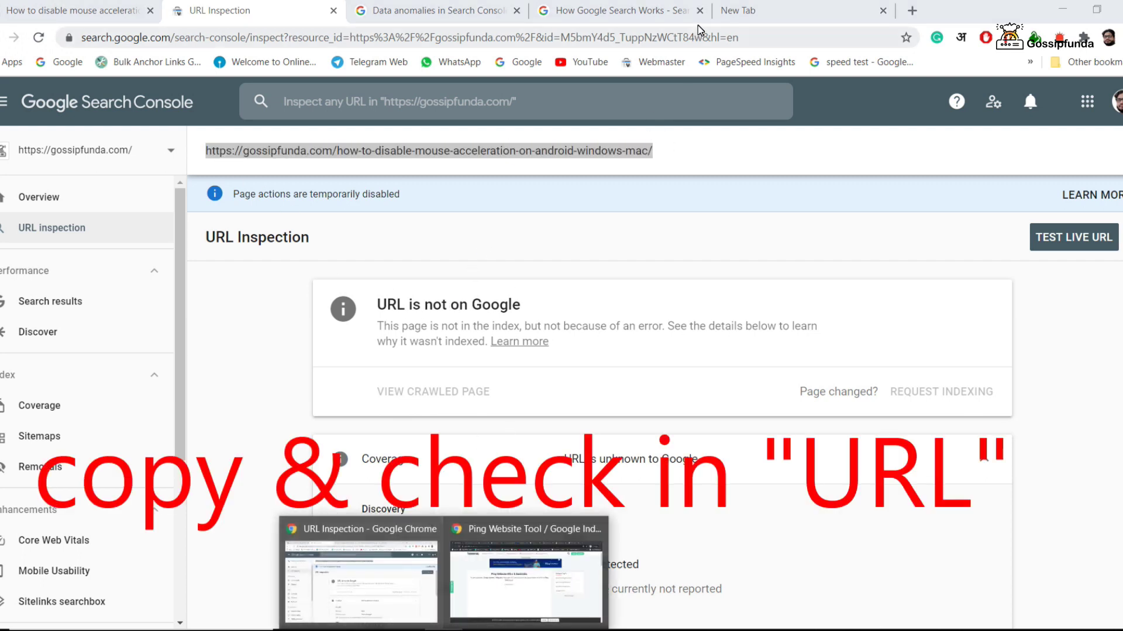
pyautogui.click(751, 16)
# Step: Search Google for the quoted article URL and highlight the 'No results found' message
pyautogui.write('https://gossipfunda.com/how-to-disable-mouse-acceleration-on-android-windows-mac/')
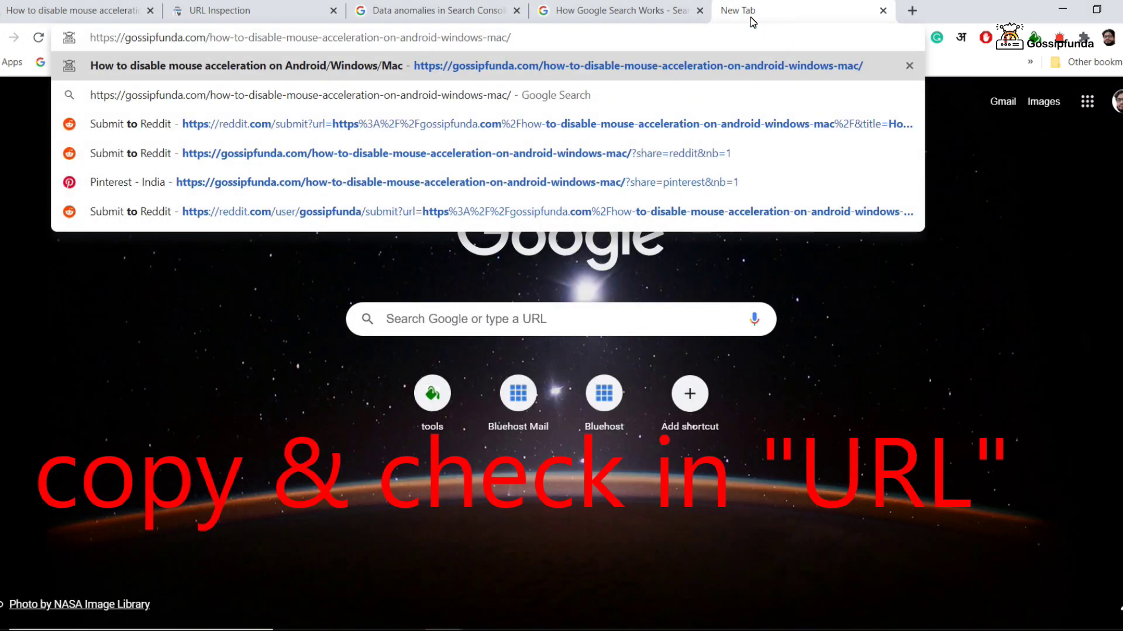
pyautogui.write('"')
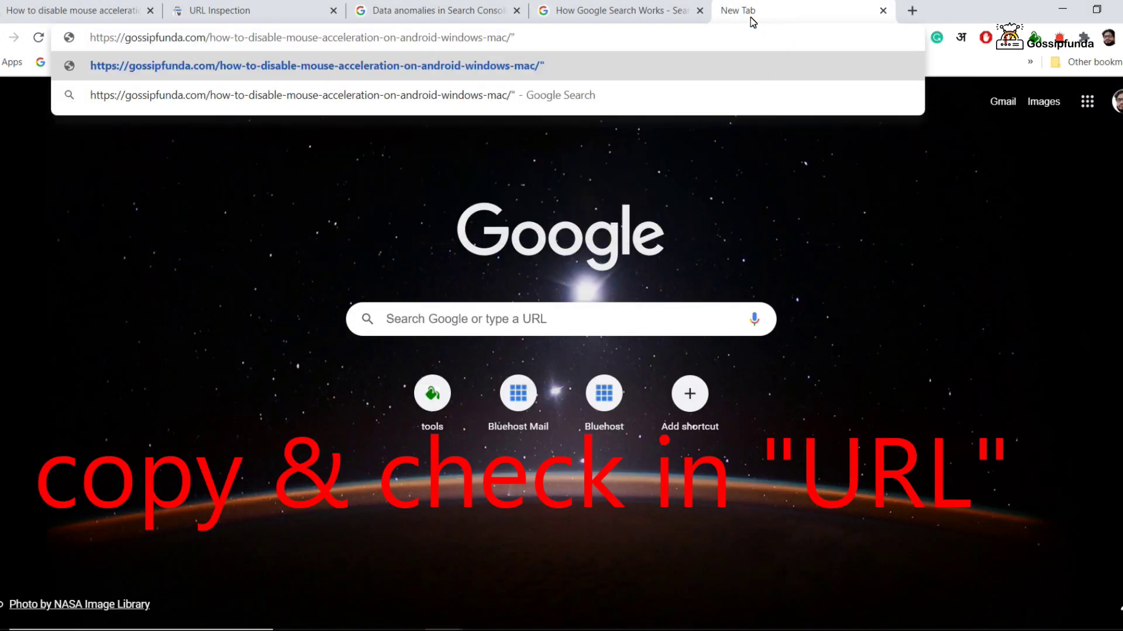
pyautogui.press('Home')
pyautogui.write('"')
pyautogui.press('Return')
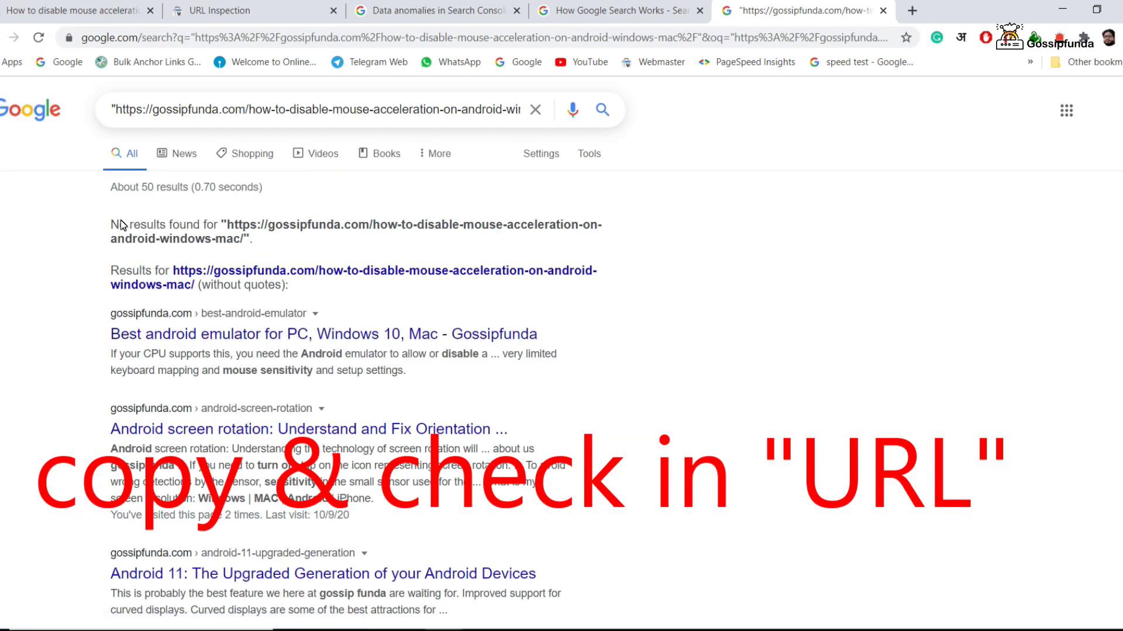
pyautogui.moveTo(113, 227); pyautogui.dragTo(219, 228)
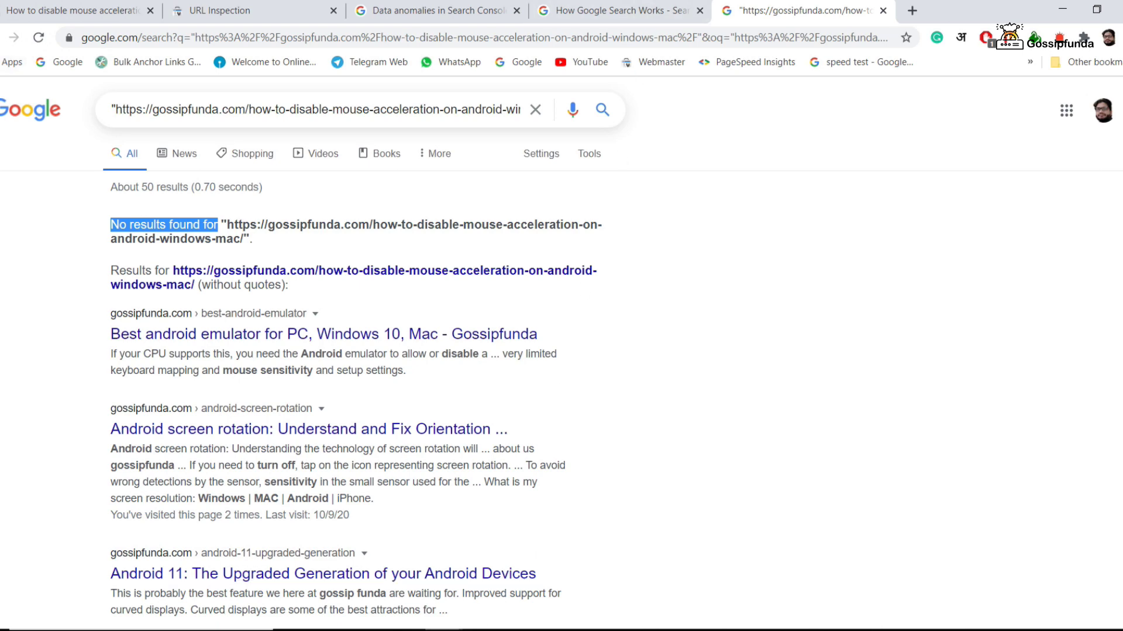
pyautogui.click(445, 630)
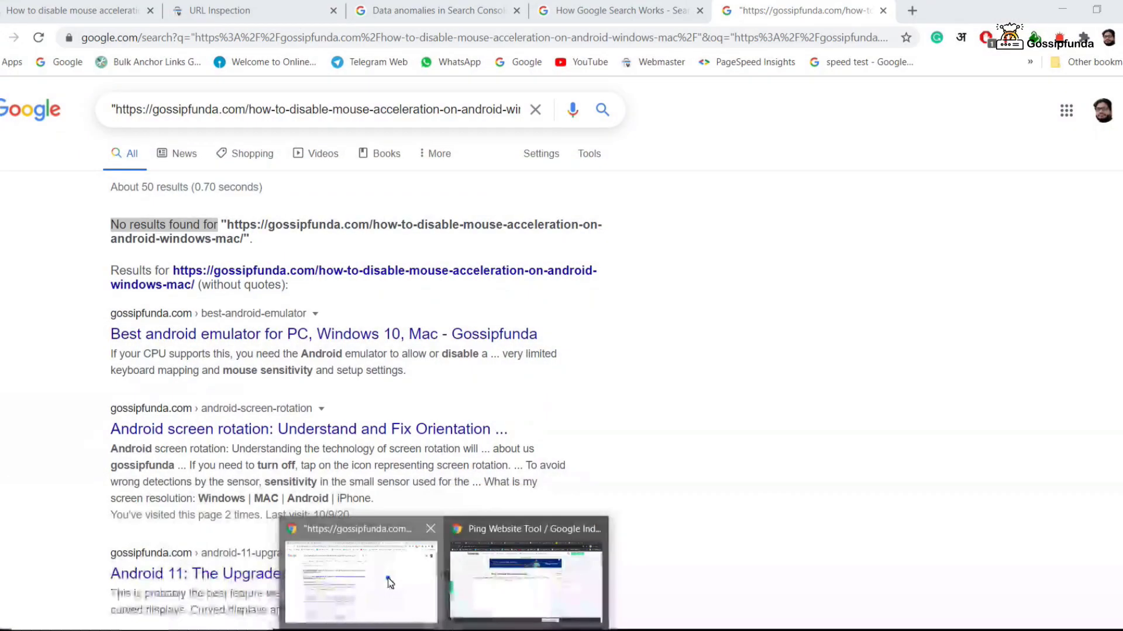
pyautogui.click(390, 583)
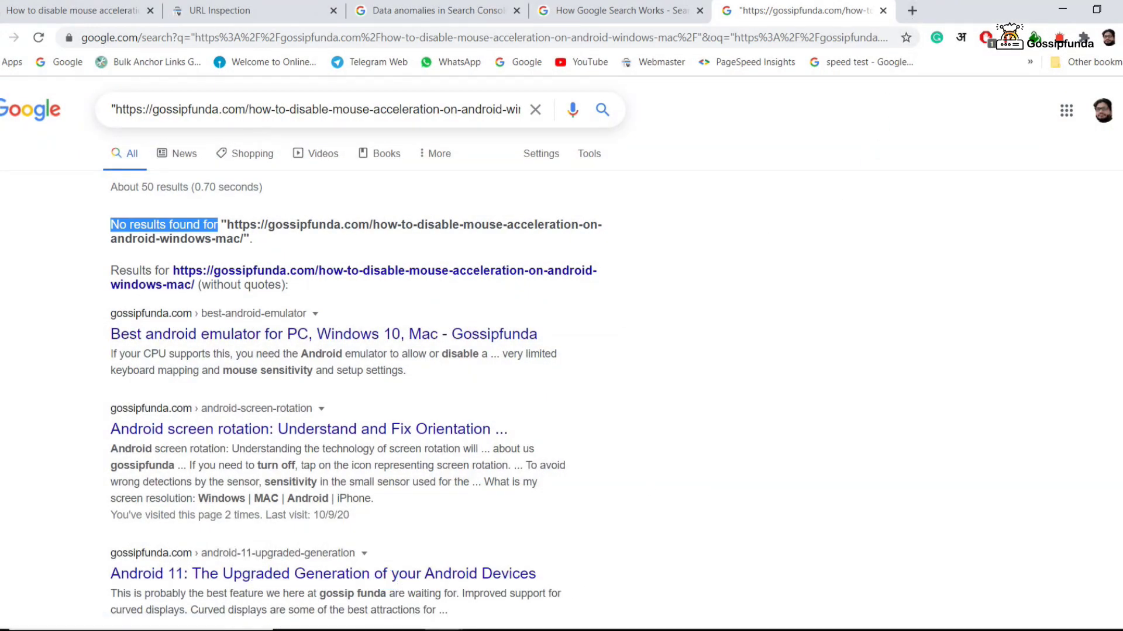
pyautogui.click(444, 630)
# Step: Paste the article URL into Prepostseo's Webpages urls box
pyautogui.click(509, 587)
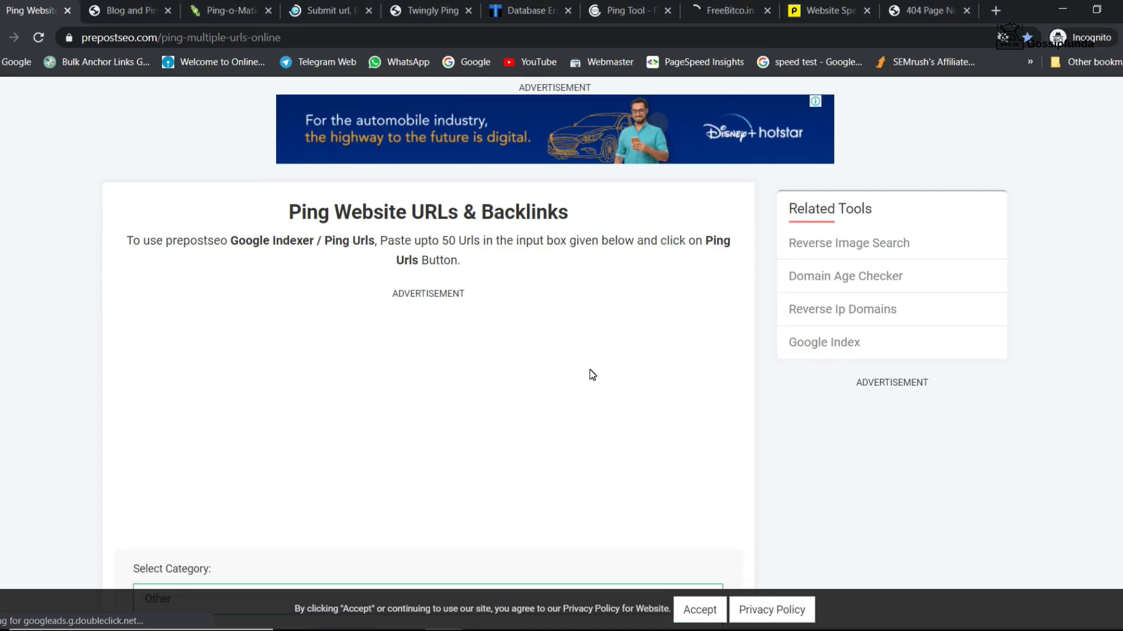
pyautogui.scroll(-5, 592, 374)
pyautogui.scroll(-4, 559, 386)
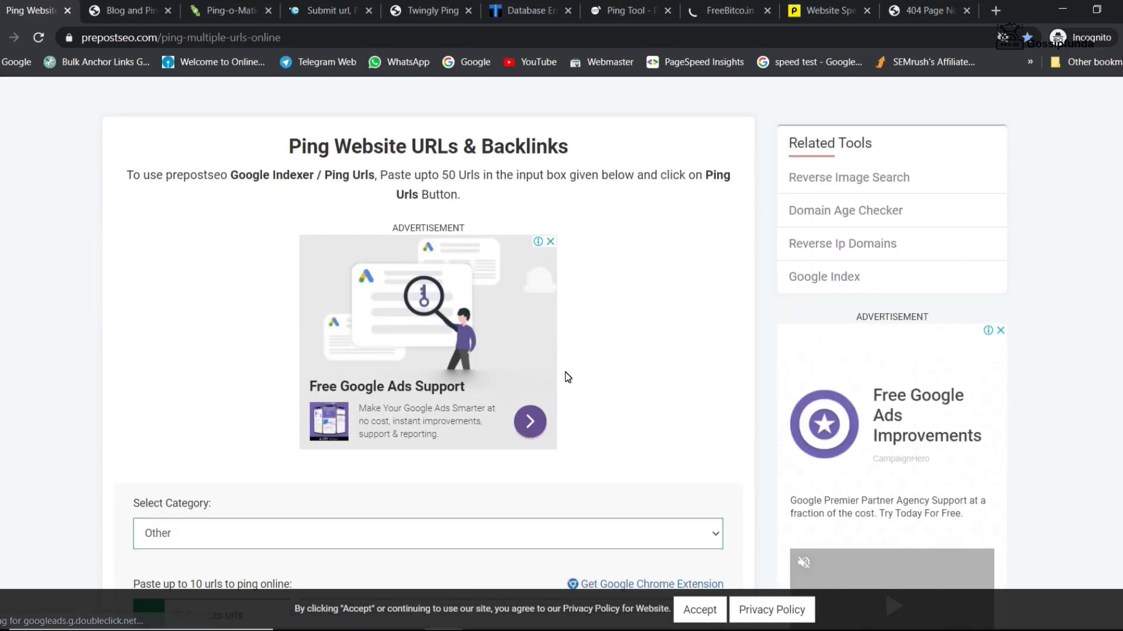
pyautogui.scroll(-1, 474, 389)
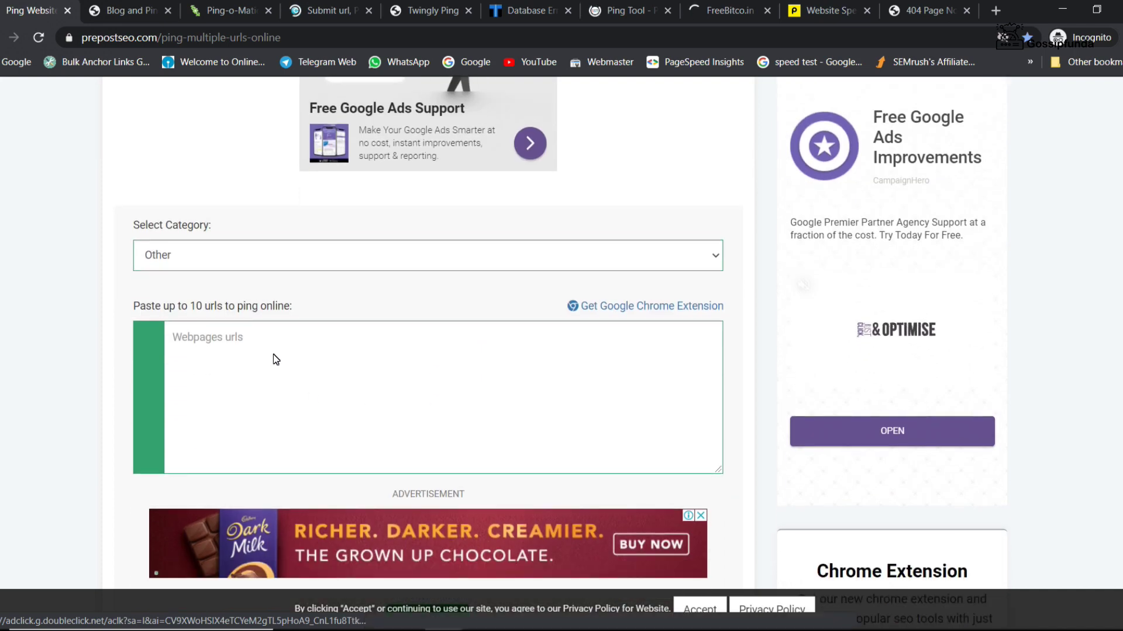
pyautogui.click(274, 356)
pyautogui.write('https://gossipfunda.com/how-to-disable-mouse-acceleration-on-android-windows-mac/')
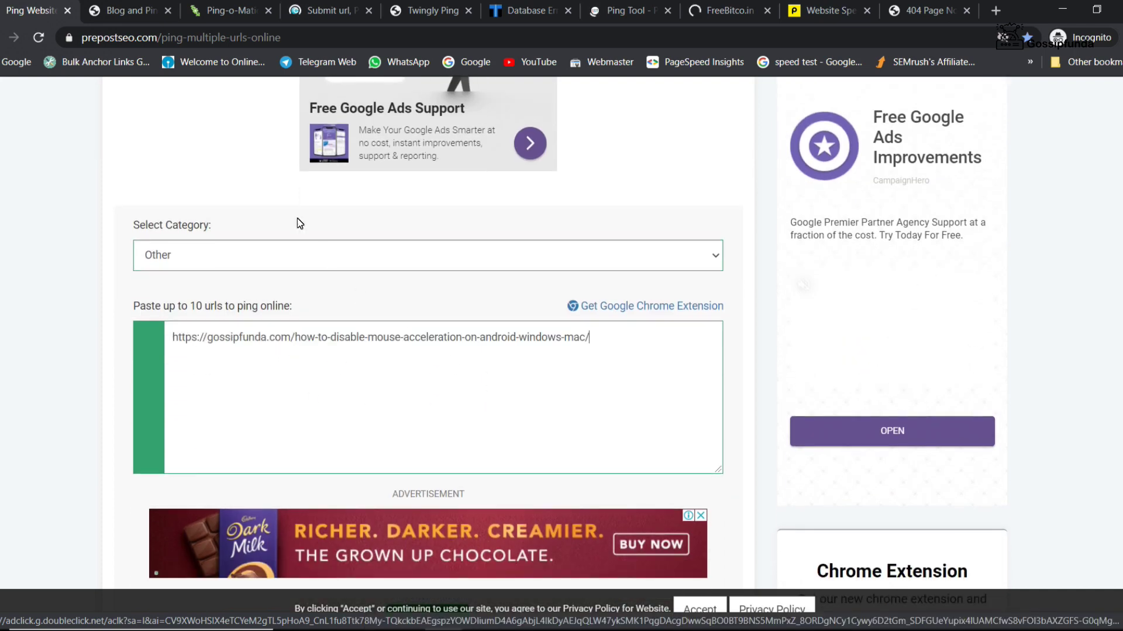
pyautogui.click(388, 268)
pyautogui.click(388, 253)
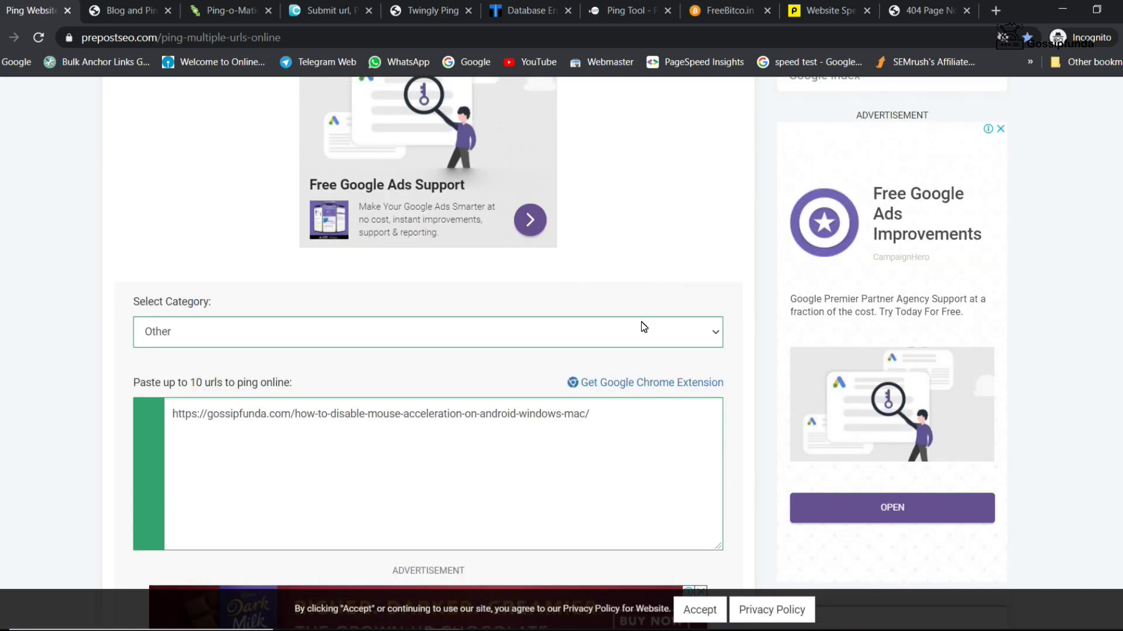
# Step: Choose the Computer & Electronics category and submit the URL with Ping Now
pyautogui.click(672, 331)
pyautogui.scroll(2, 242, 139)
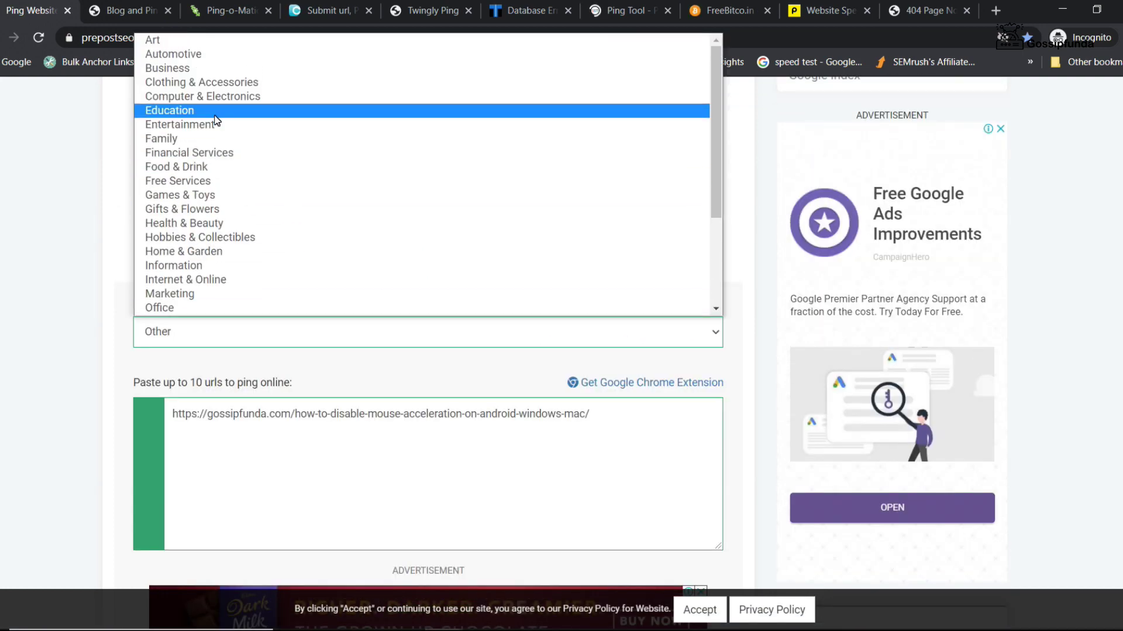
pyautogui.click(209, 96)
pyautogui.scroll(-2, 359, 282)
pyautogui.scroll(-3, 359, 282)
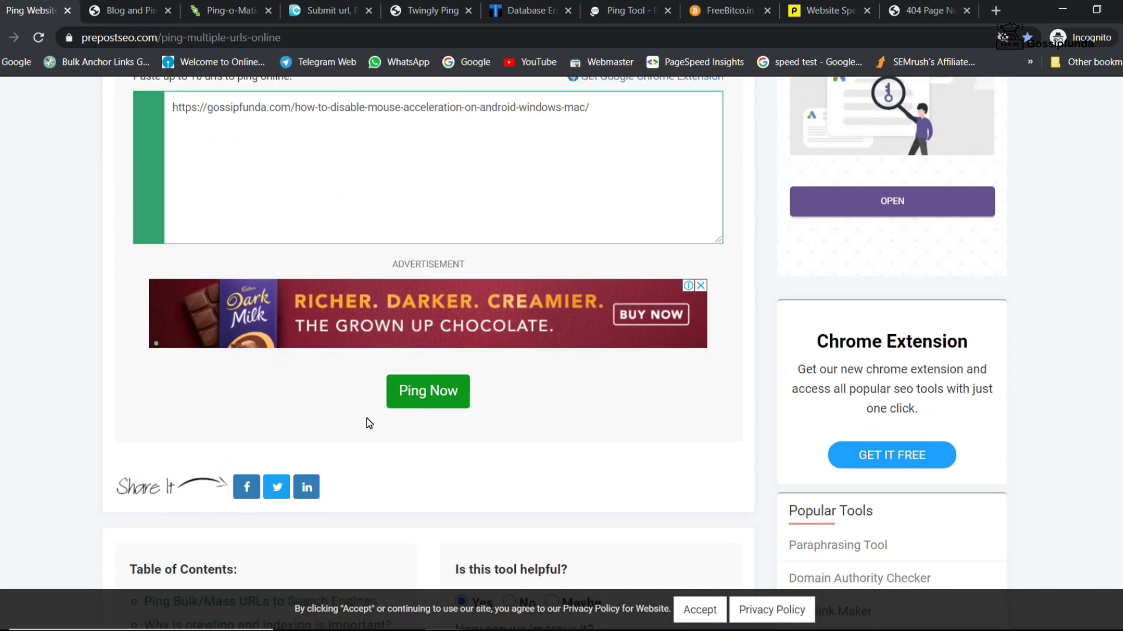
pyautogui.click(439, 386)
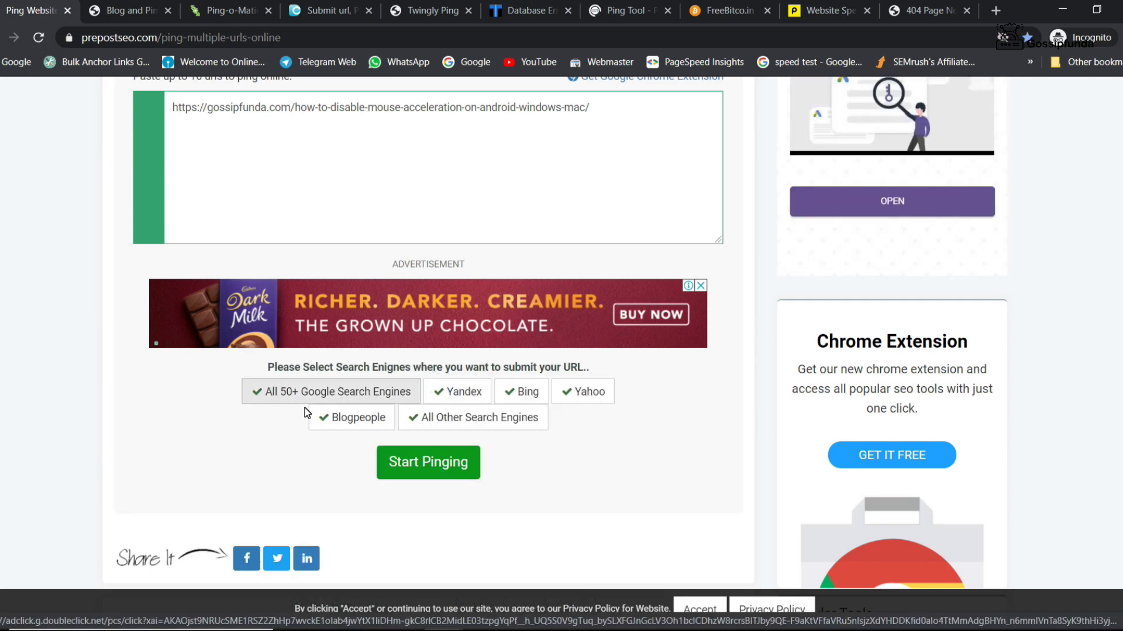
# Step: Check the Pingler page, then move to the Ping-O-Matic results page
pyautogui.scroll(3, 606, 435)
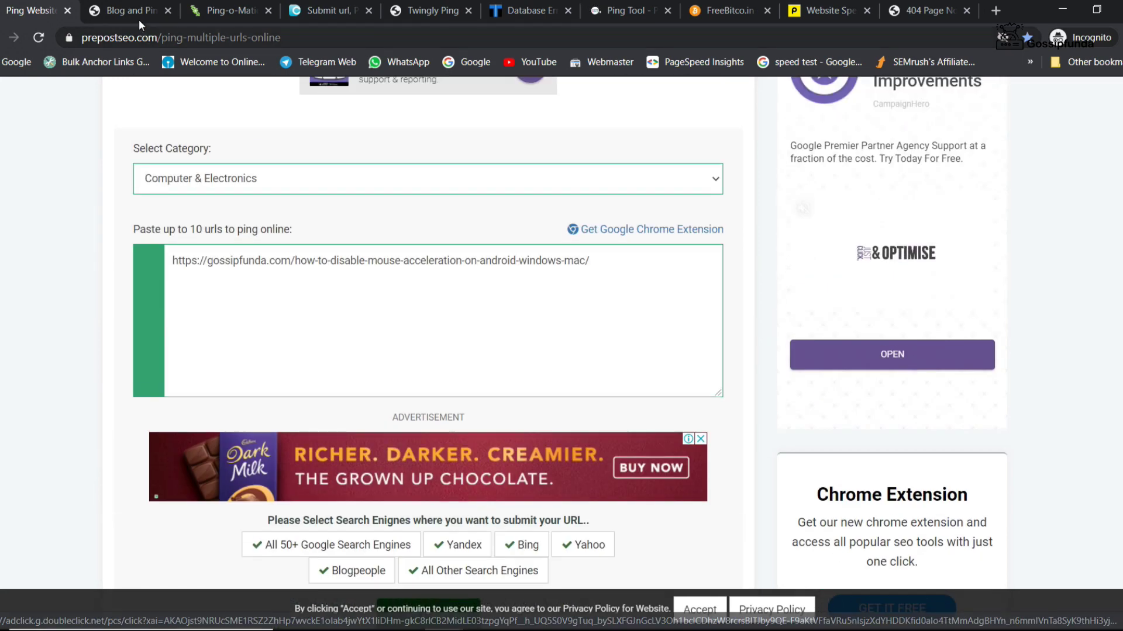
pyautogui.click(135, 12)
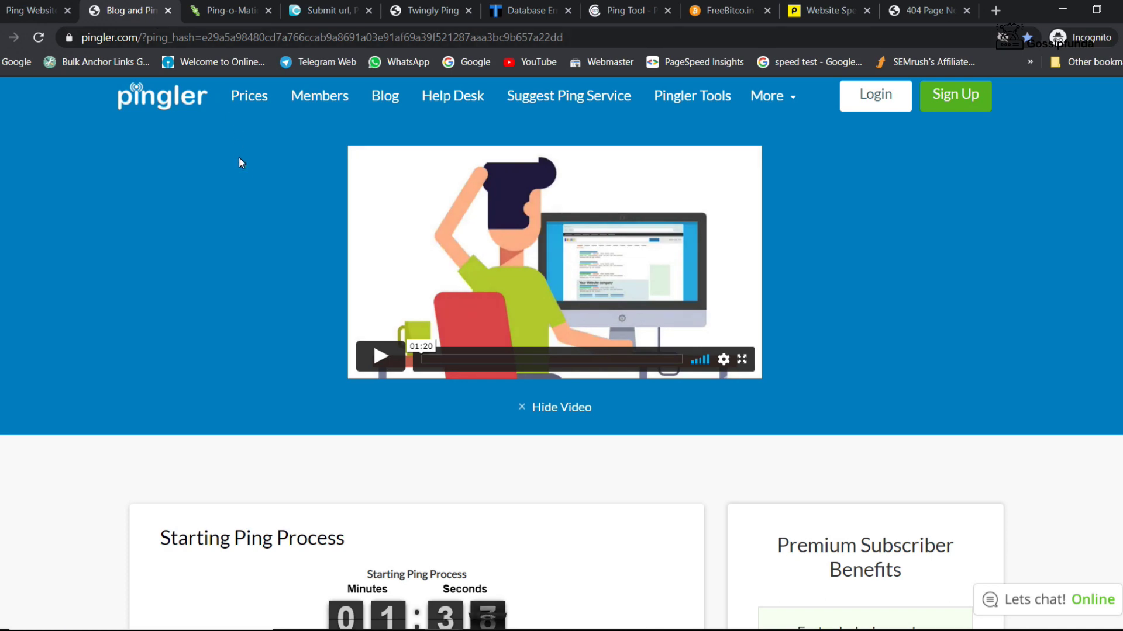
pyautogui.scroll(-5, 241, 163)
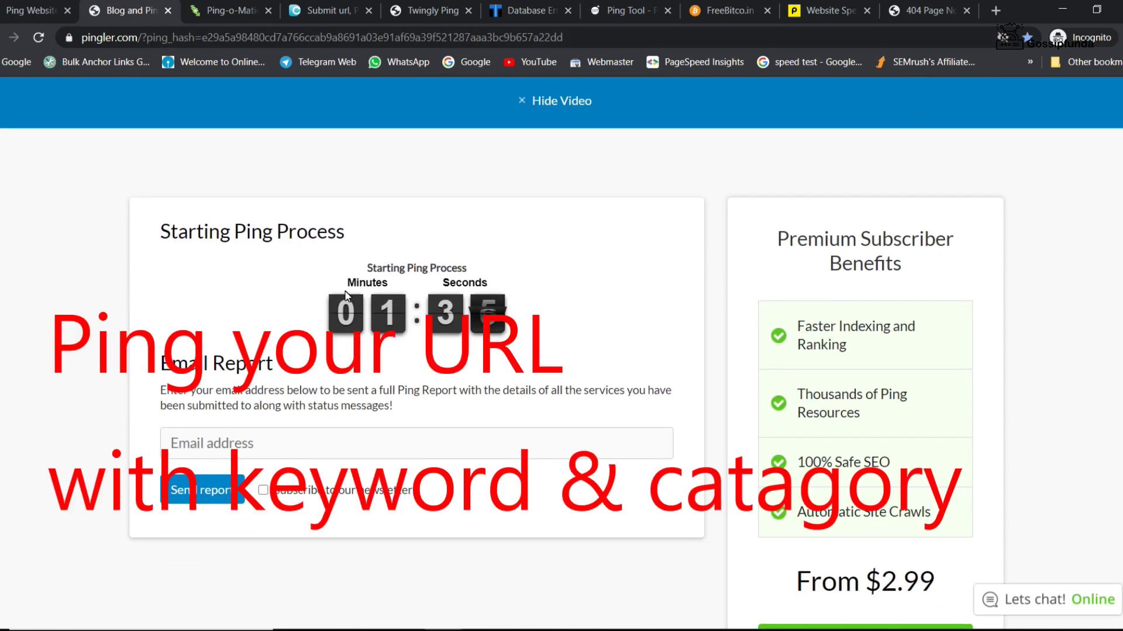
pyautogui.scroll(3, 260, 408)
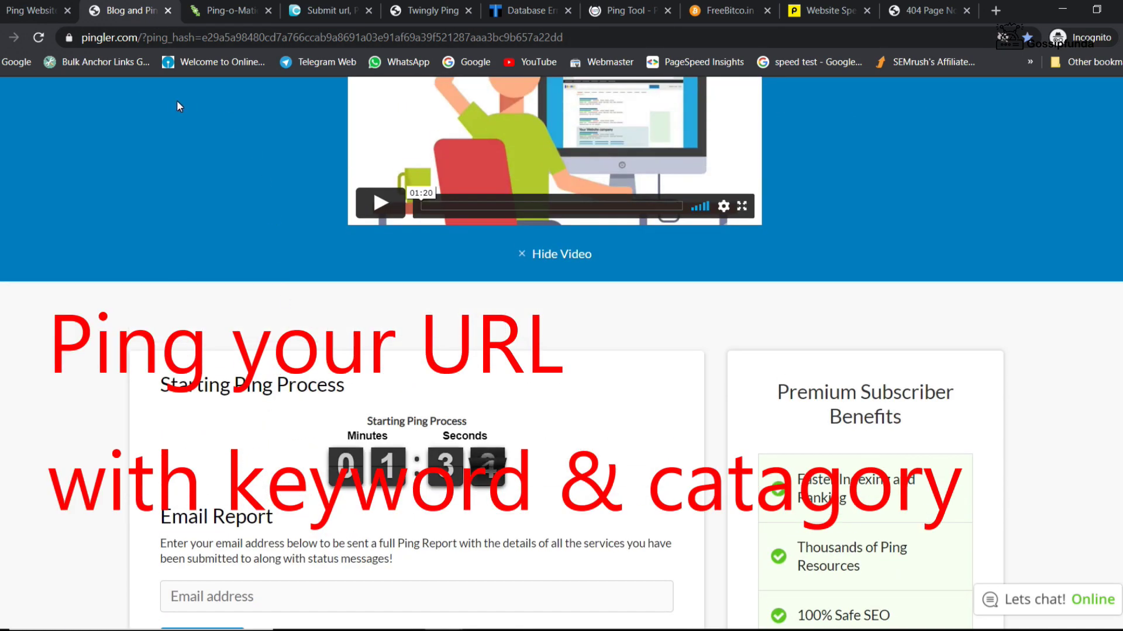
pyautogui.click(222, 13)
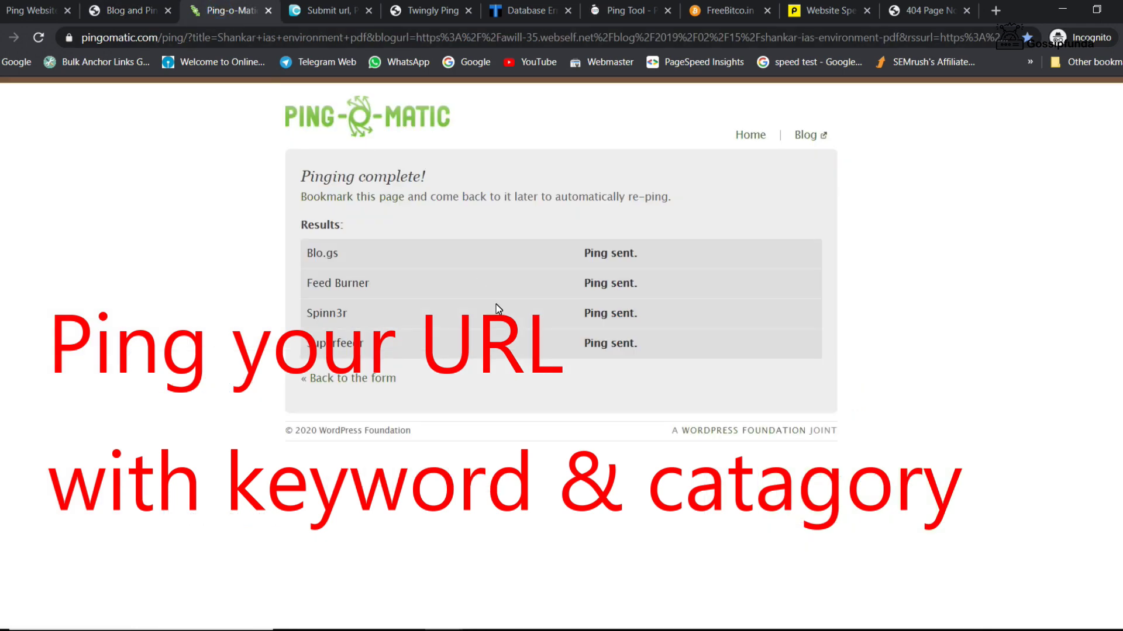
# Step: Replace Ping-O-Matic's Blog Home Page with the article URL and clear the RSS URL
pyautogui.click(750, 133)
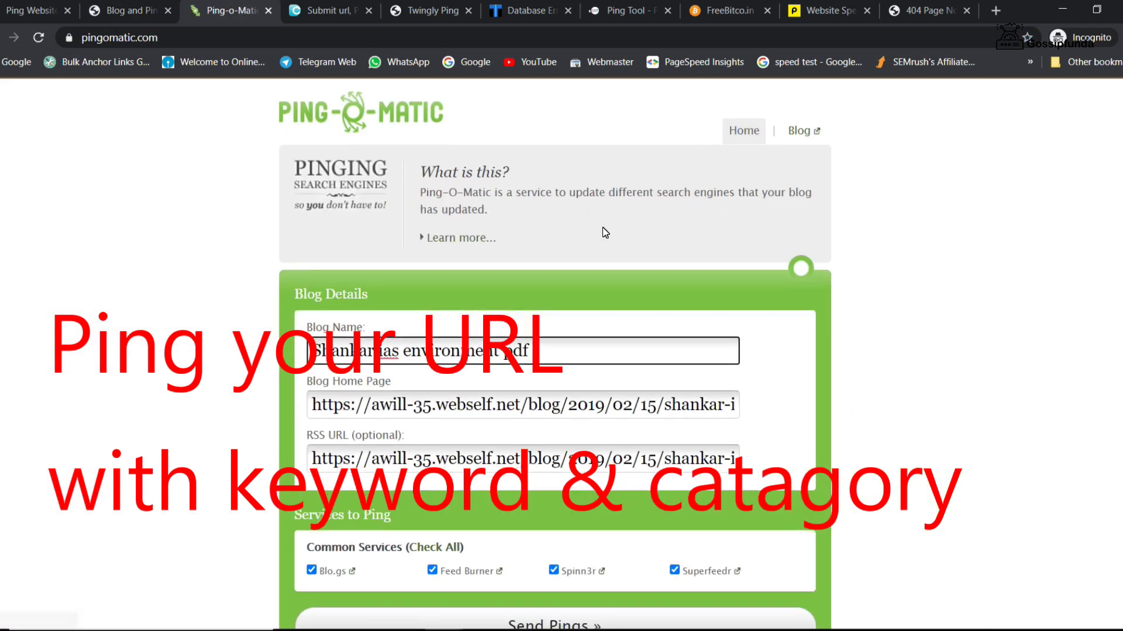
pyautogui.scroll(-1, 602, 228)
pyautogui.click(504, 333)
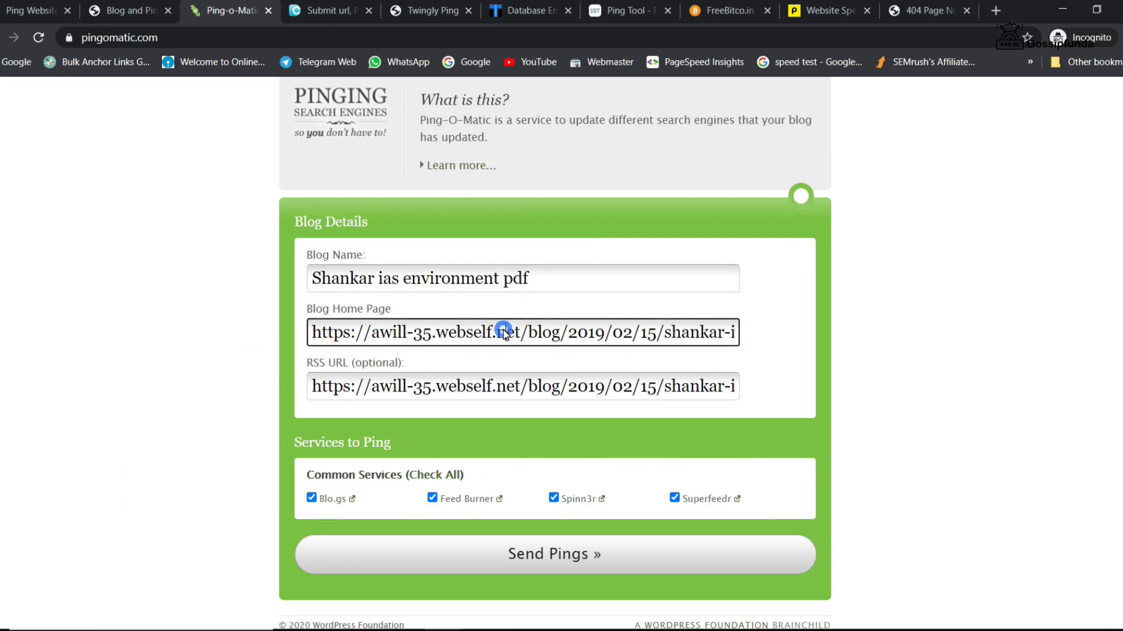
pyautogui.hotkey('ctrl', 'a')
pyautogui.hotkey('ctrl', 'v')
pyautogui.click(377, 386)
pyautogui.hotkey('ctrl', 'a')
pyautogui.press('BackSpace')
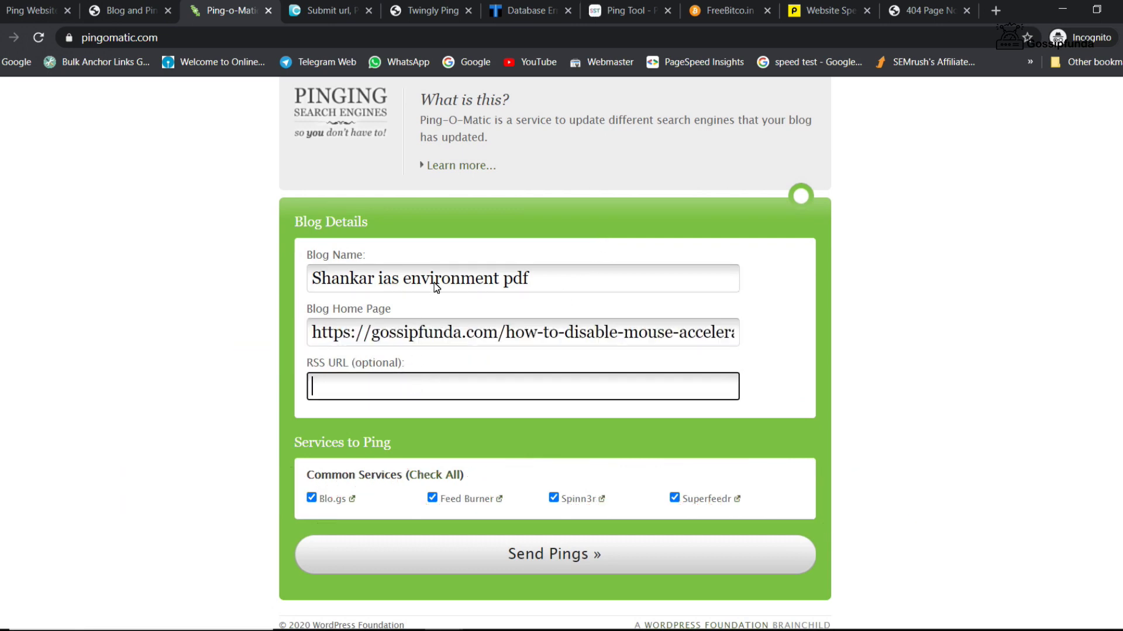
# Step: Clear the Blog Name and fill it with the article slug copied from the URL
pyautogui.click(320, 286)
pyautogui.hotkey('ctrl', 'a')
pyautogui.press('BackSpace')
pyautogui.moveTo(506, 334); pyautogui.dragTo(580, 334)
pyautogui.hotkey('ctrl', 'c')
pyautogui.click(443, 281)
pyautogui.hotkey('ctrl', 'v')
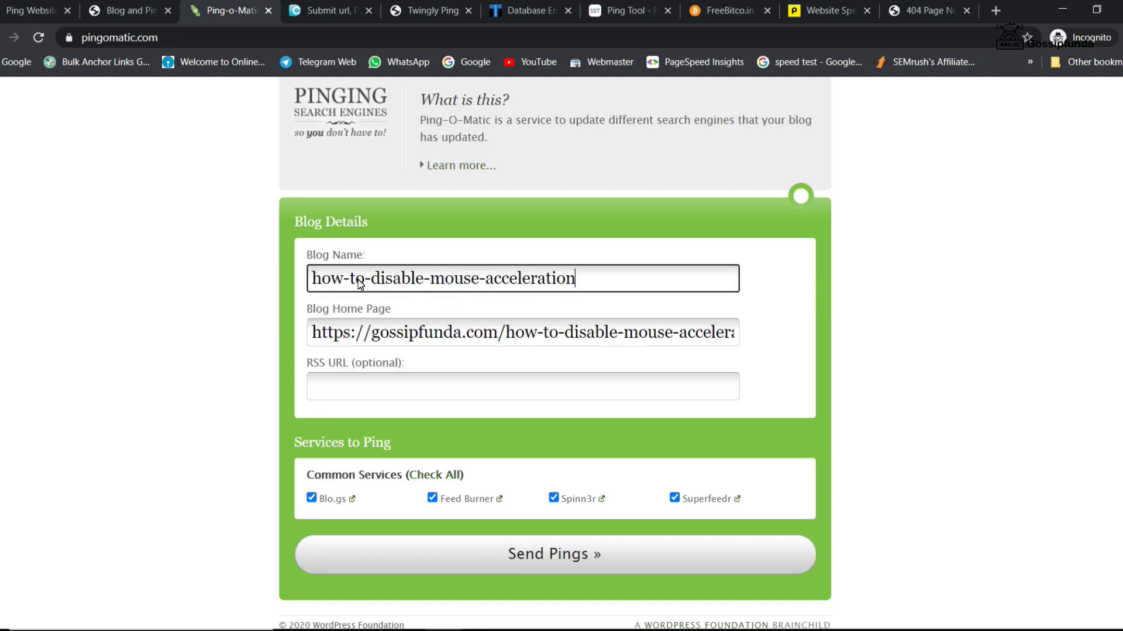
# Step: Tidy the Blog Name to 'how to disable mouse acceleration' and send the pings
pyautogui.click(349, 280)
pyautogui.press('BackSpace')
pyautogui.press('space')
pyautogui.click(371, 285)
pyautogui.press('BackSpace')
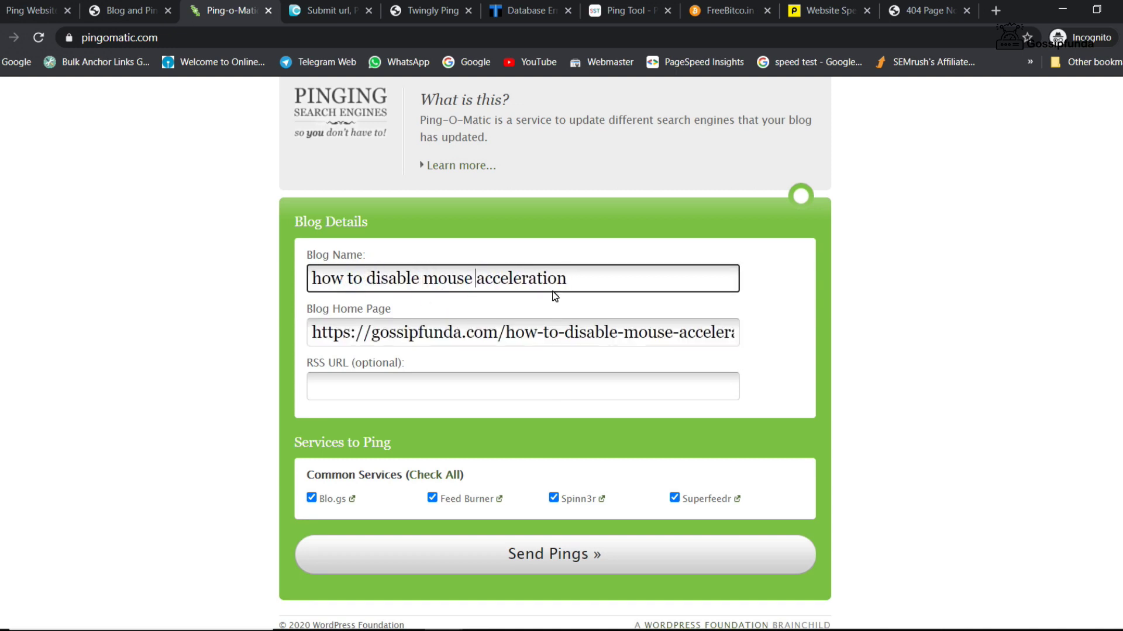
pyautogui.hotkey('ctrl', 'a')
pyautogui.click(553, 553)
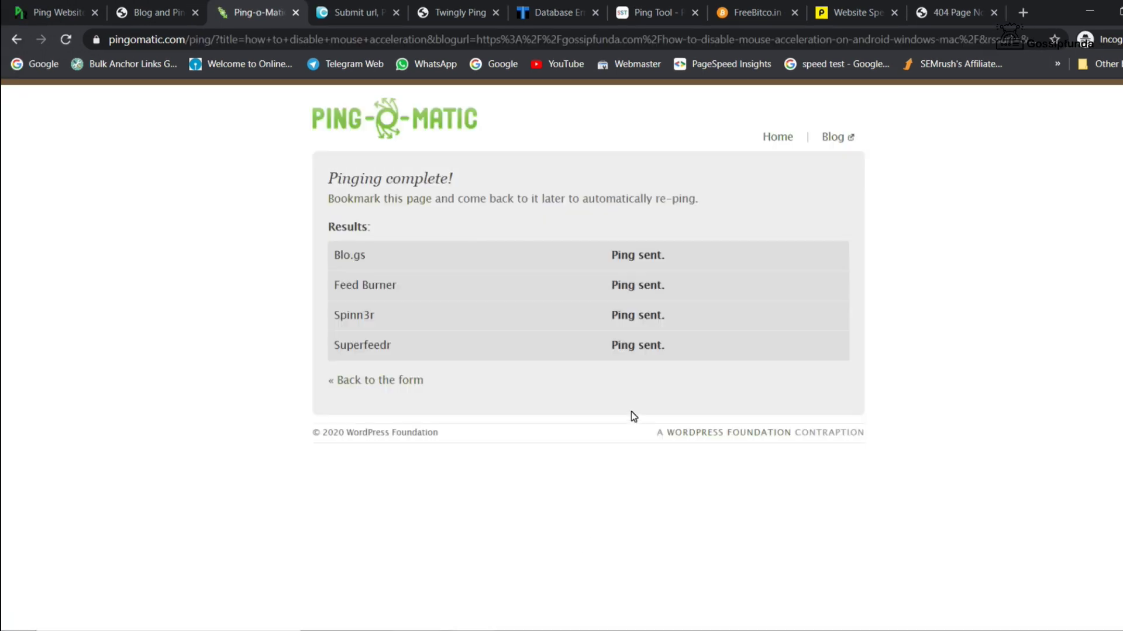
pyautogui.click(346, 8)
# Step: Put the full article URL from Search Console into DupliChecker's URL box
pyautogui.scroll(-3, 328, 311)
pyautogui.click(239, 273)
pyautogui.hotkey('ctrl', 'v')
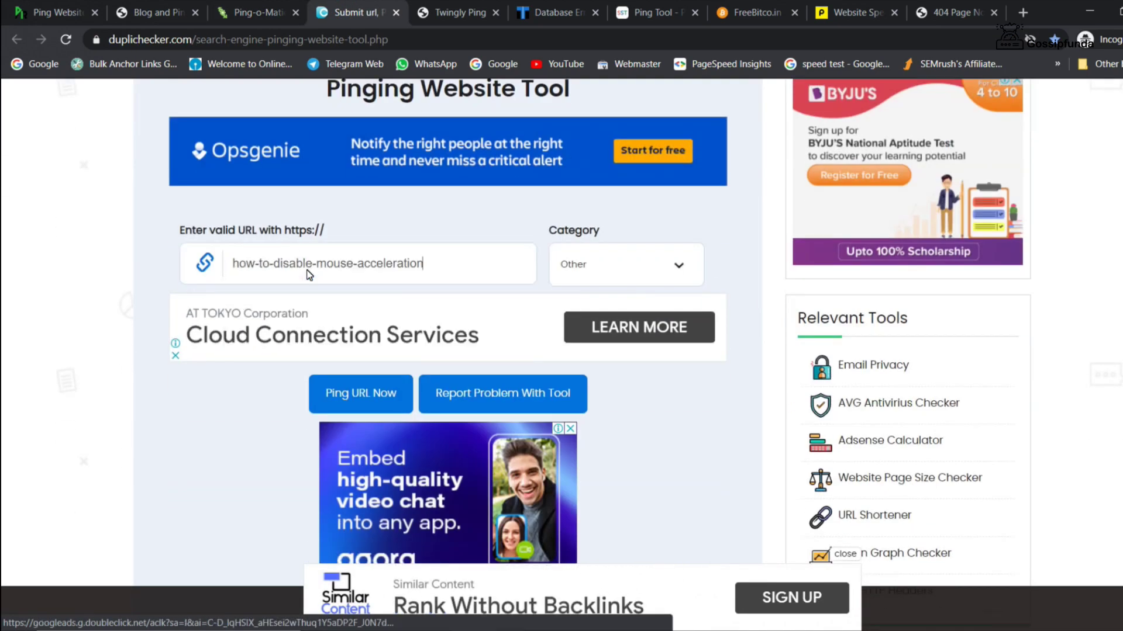
pyautogui.hotkey('ctrl', 'a')
pyautogui.moveTo(461, 629)
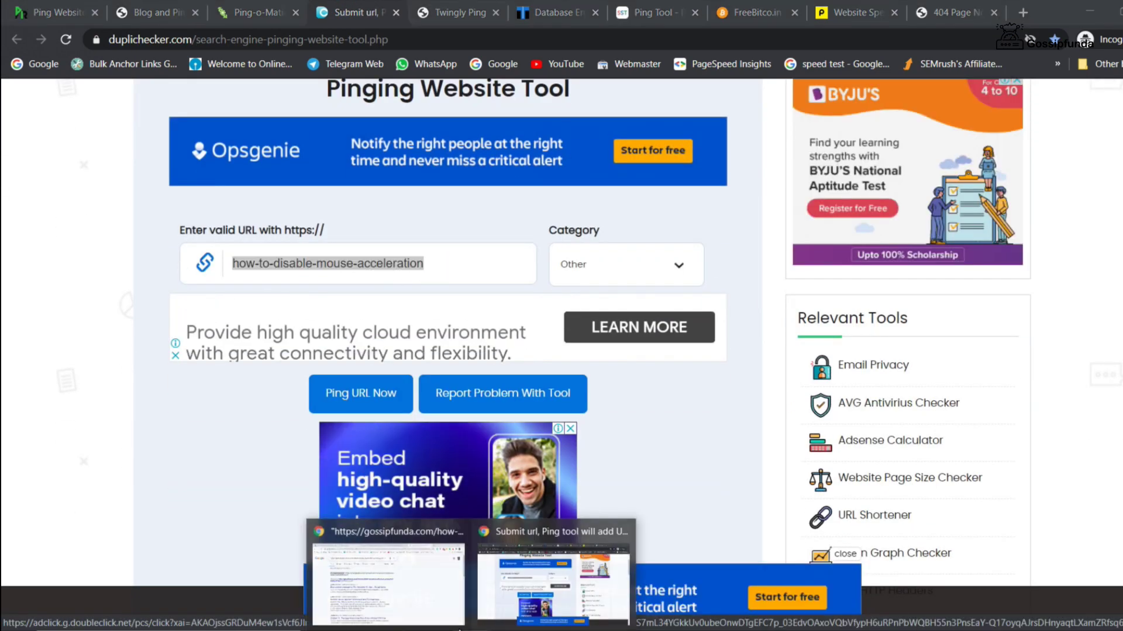
pyautogui.click(389, 579)
pyautogui.click(258, 13)
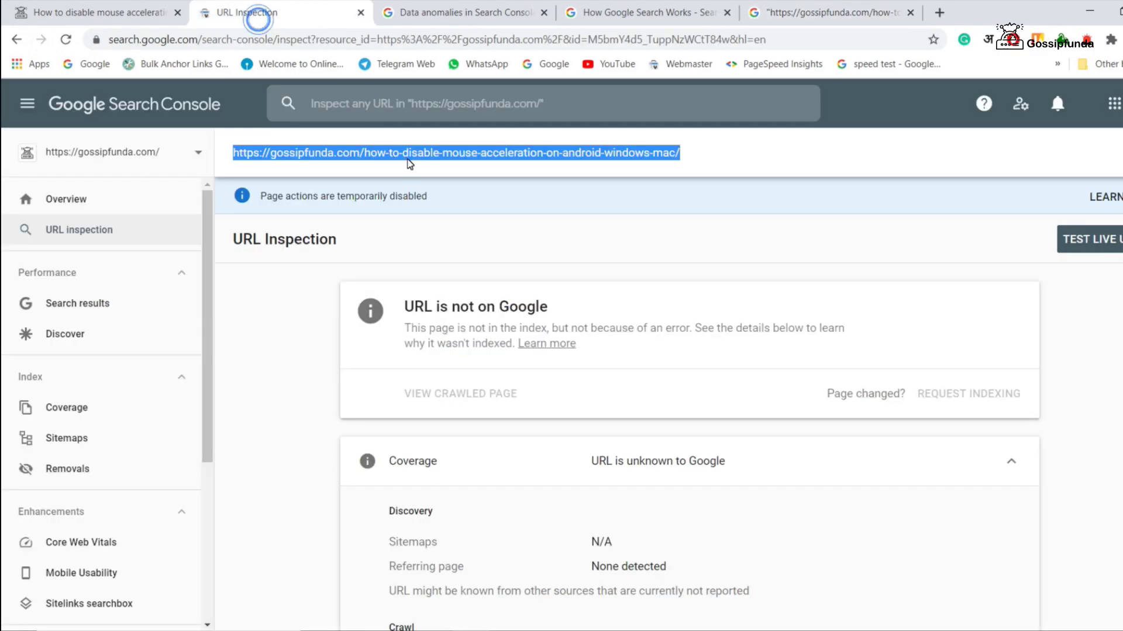
pyautogui.moveTo(496, 624)
pyautogui.click(561, 576)
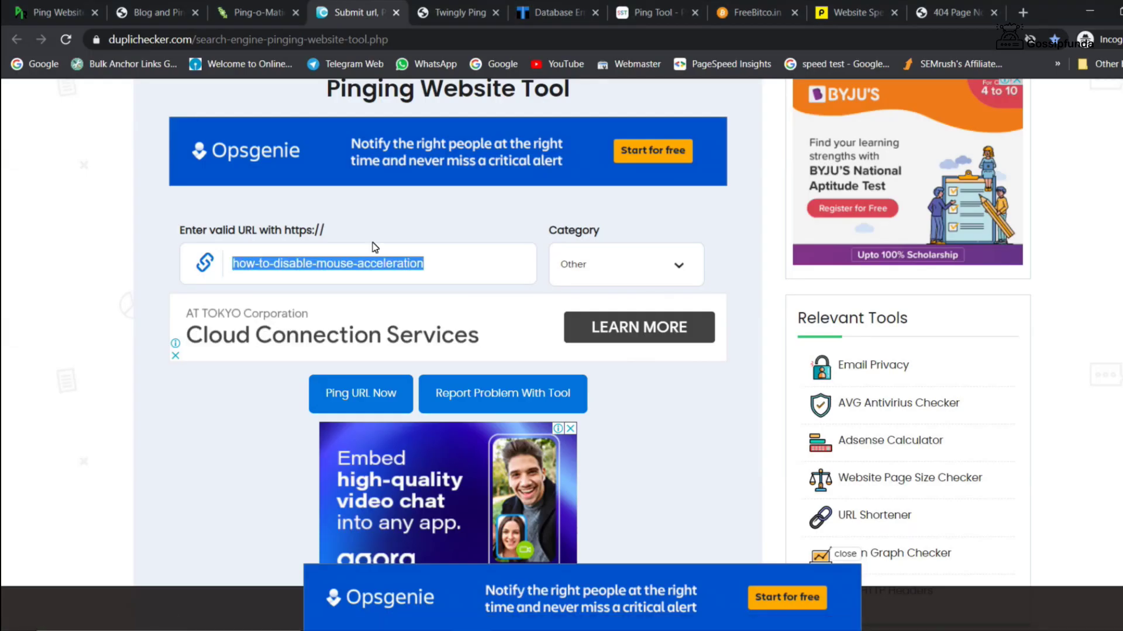
pyautogui.hotkey('ctrl', 'v')
# Step: Choose the Computer & Electronics category and start pinging the URL
pyautogui.click(619, 266)
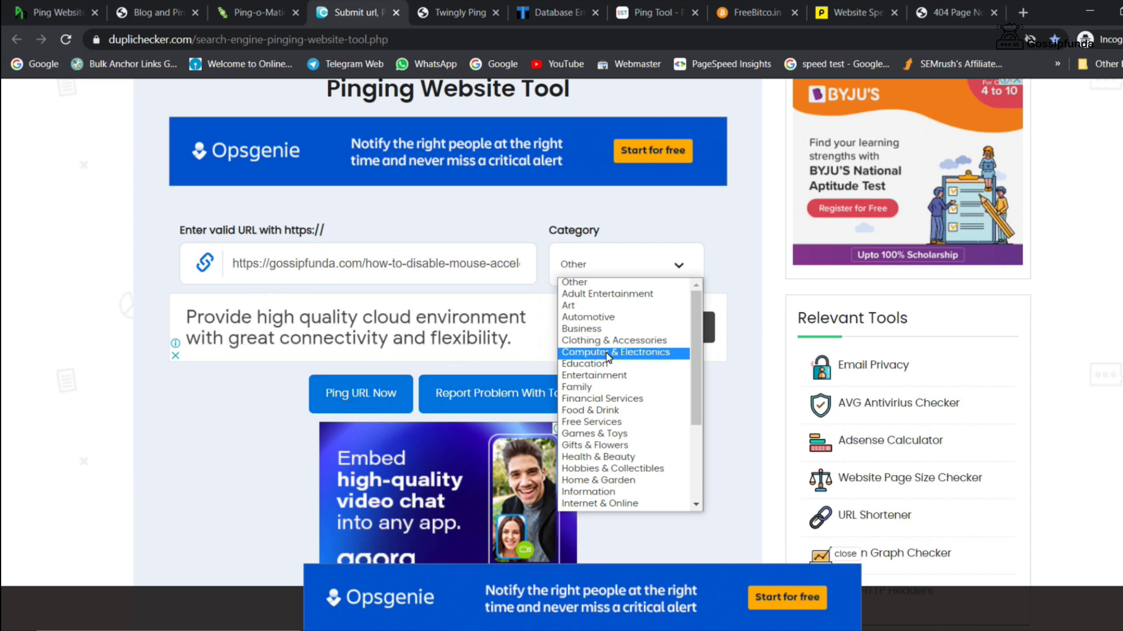
pyautogui.click(570, 352)
pyautogui.click(349, 390)
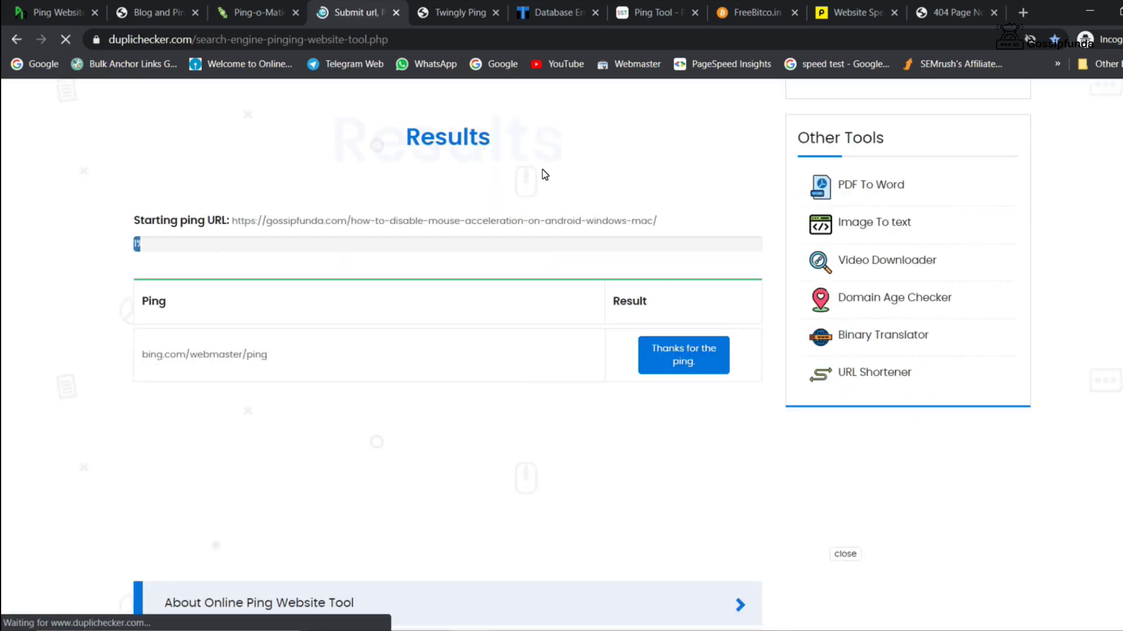
pyautogui.click(467, 12)
# Step: Close the database error tab and ping the article on SmallSEOTools under Computer & Electronics
pyautogui.click(552, 12)
pyautogui.click(596, 12)
pyautogui.scroll(-5, 262, 375)
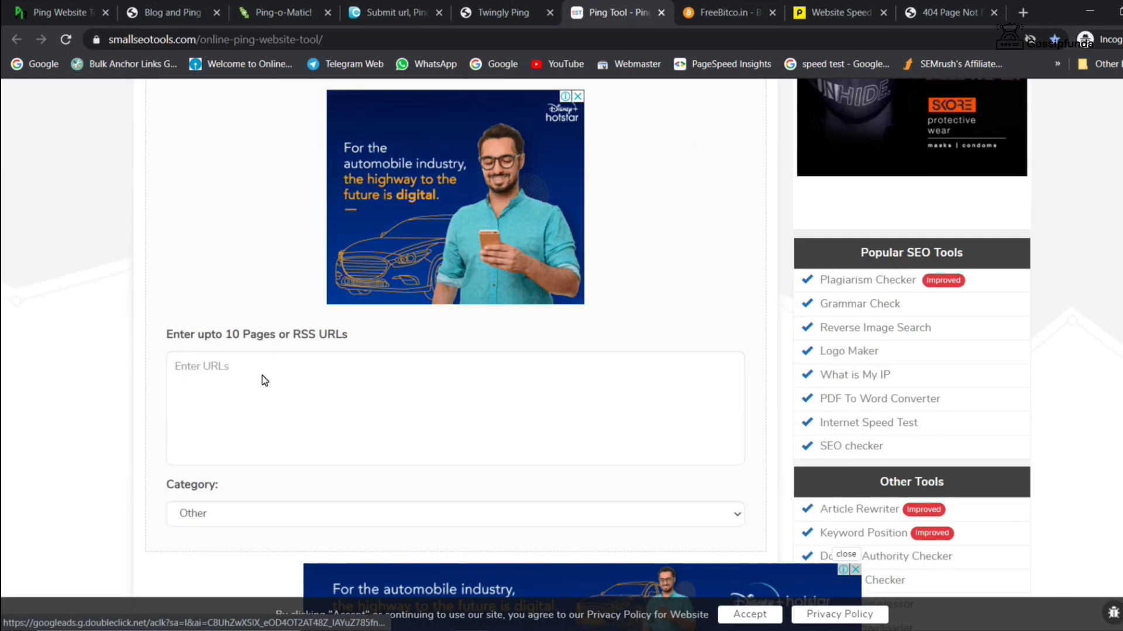
pyautogui.click(265, 381)
pyautogui.hotkey('ctrl', 'v')
pyautogui.scroll(-3, 265, 380)
pyautogui.click(238, 358)
pyautogui.click(226, 136)
pyautogui.scroll(-3, 334, 321)
pyautogui.click(383, 355)
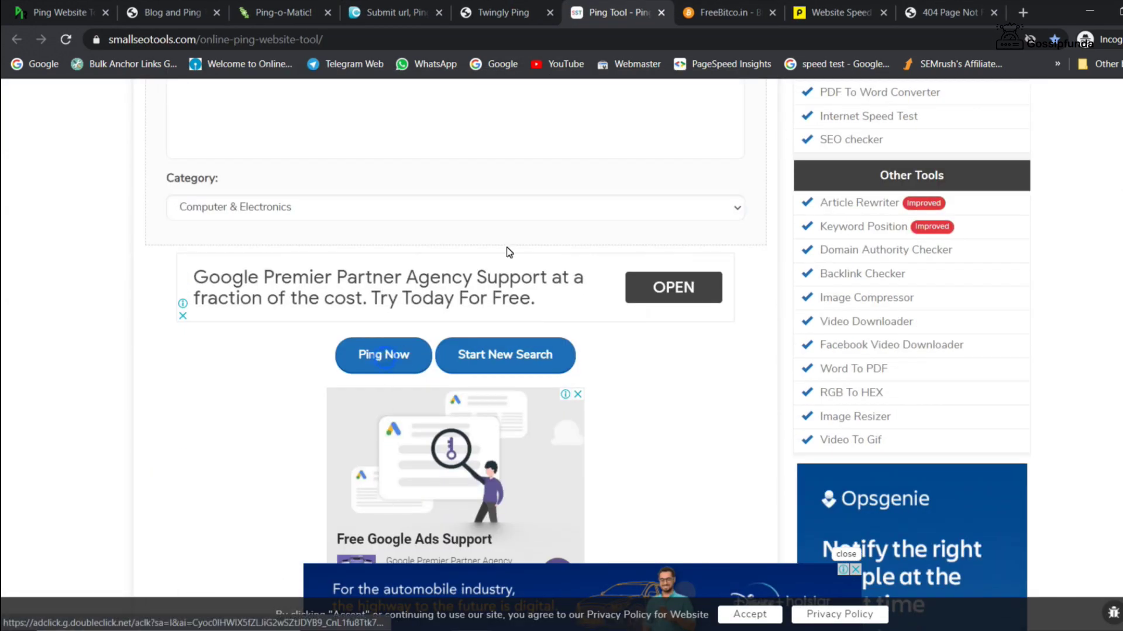
# Step: Dismiss the Grammarly adverts and review the DupliChecker and SmallSEOTools results
pyautogui.click(874, 175)
pyautogui.click(392, 12)
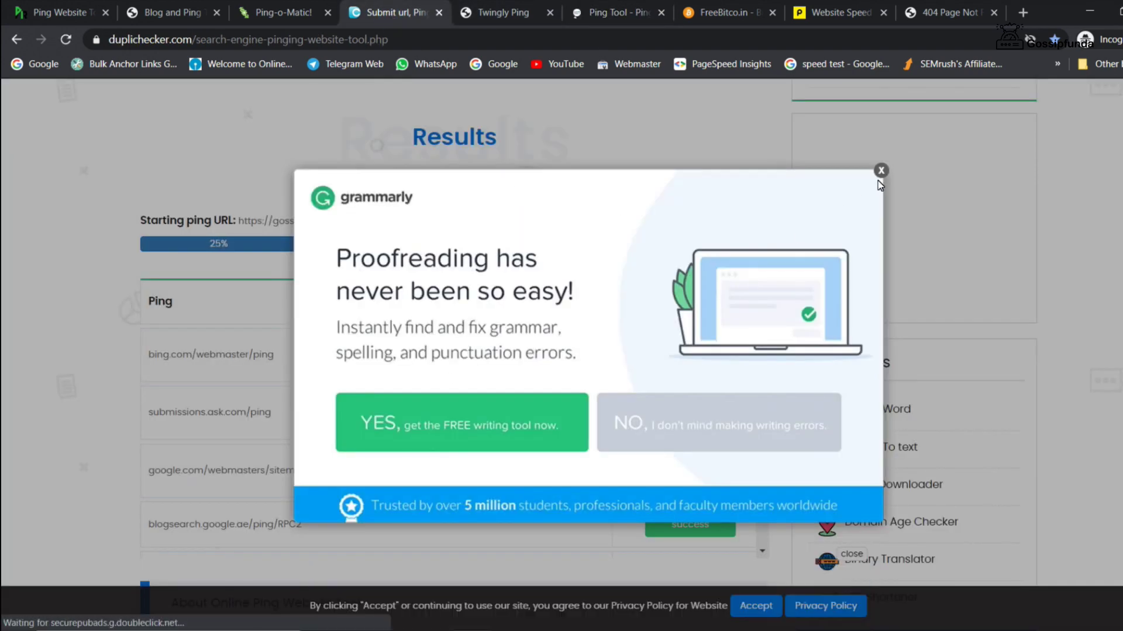
pyautogui.click(880, 171)
pyautogui.scroll(-3, 571, 286)
pyautogui.scroll(3, 431, 205)
pyautogui.hotkey('ctrl', 'Tab')
pyautogui.hotkey('ctrl', 'Tab')
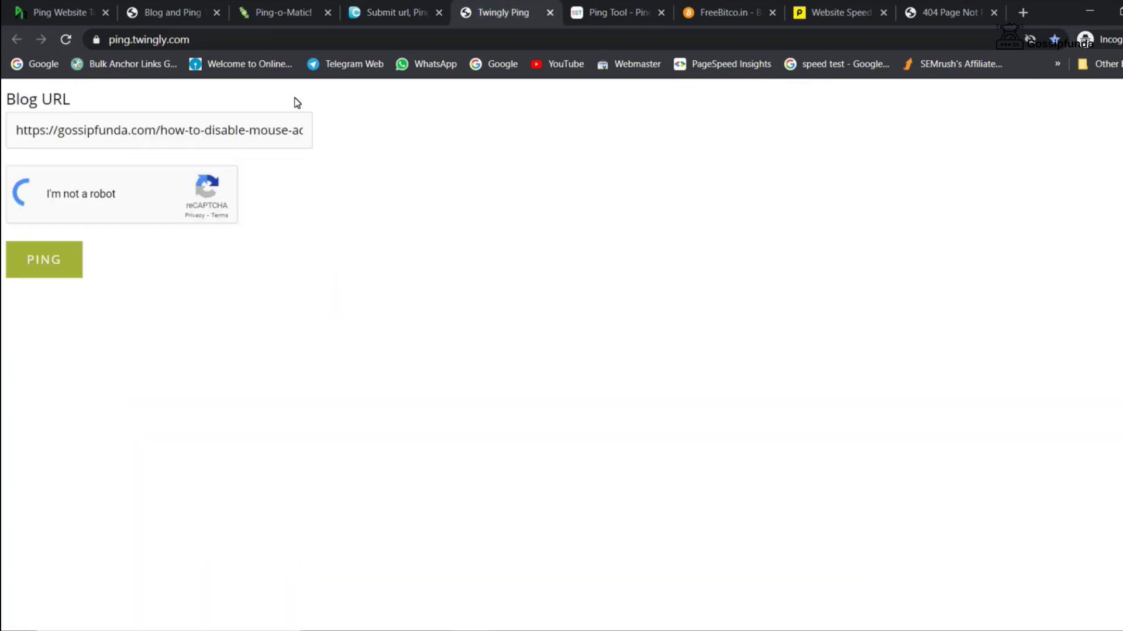
pyautogui.moveTo(754, 337); pyautogui.dragTo(753, 391)
pyautogui.moveTo(157, 349); pyautogui.dragTo(231, 371)
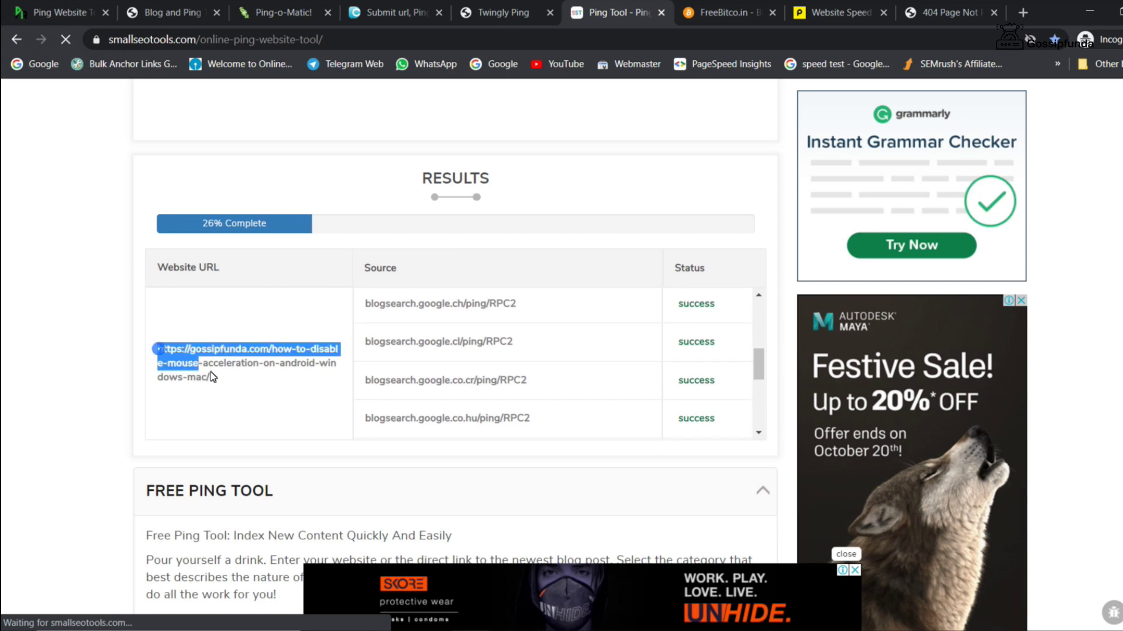
# Step: Close the FreeBitco.in and 404 tabs and start the Pingdom test for the article
pyautogui.click(708, 13)
pyautogui.click(589, 183)
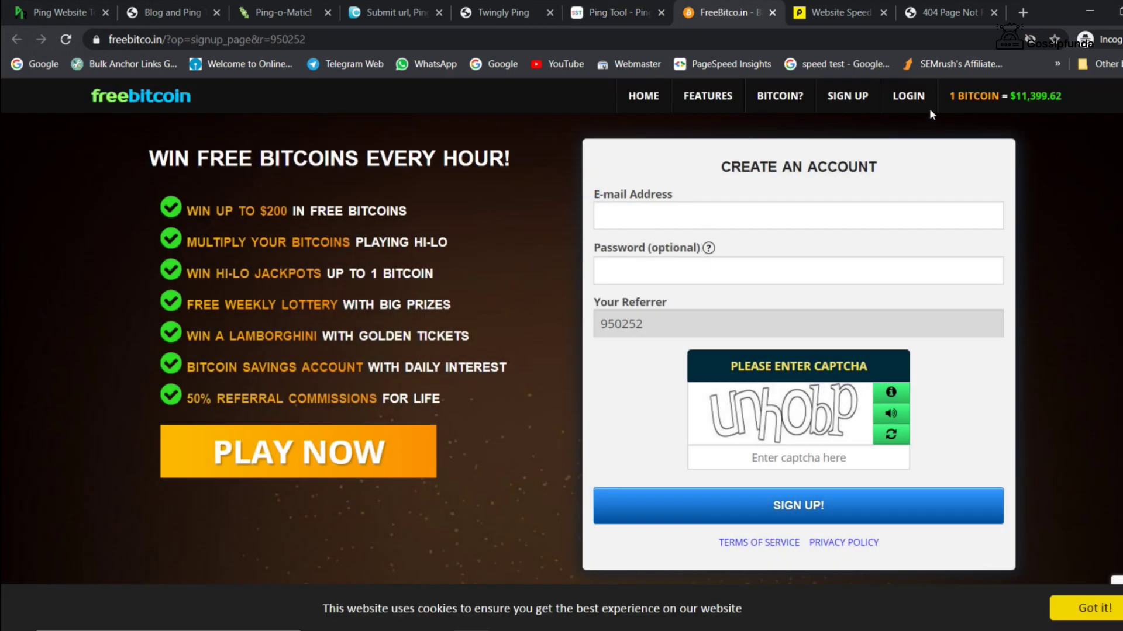
pyautogui.hotkey('ctrl', 'w')
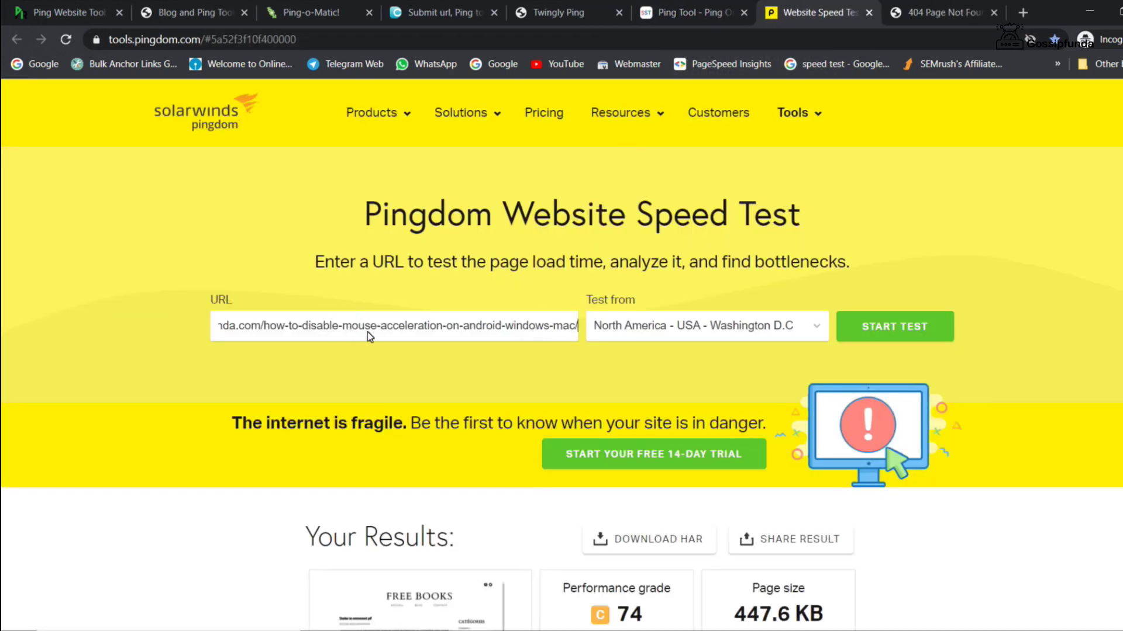
pyautogui.click(895, 328)
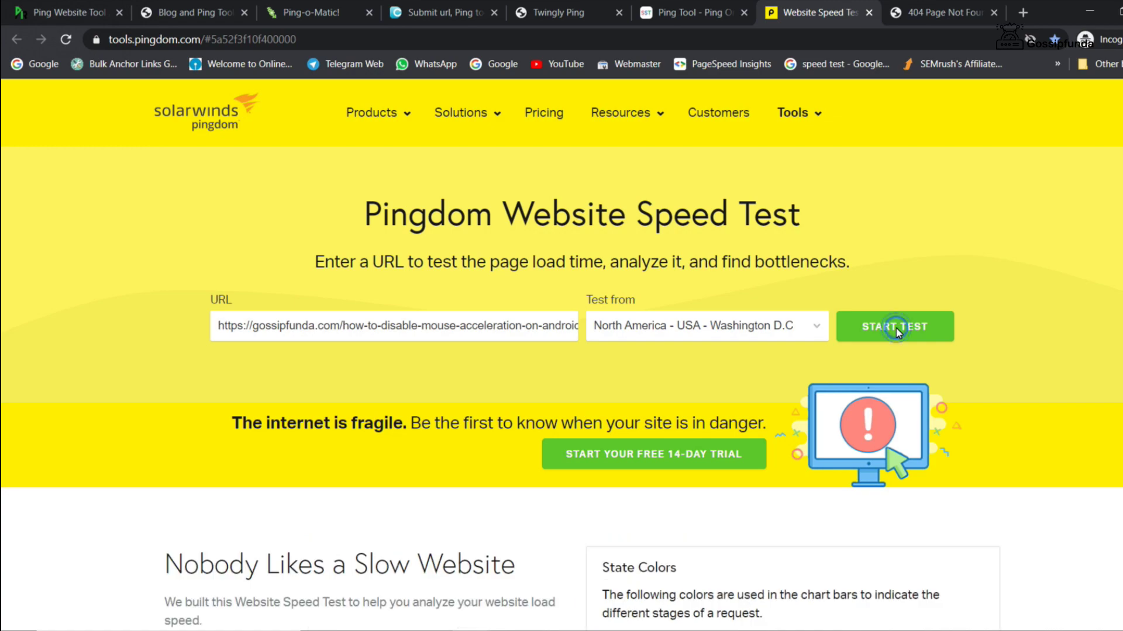
pyautogui.click(939, 14)
pyautogui.hotkey('ctrl', 'w')
# Step: Start pinging the article on the Prepostseo tab
pyautogui.hotkey('ctrl', 'Tab')
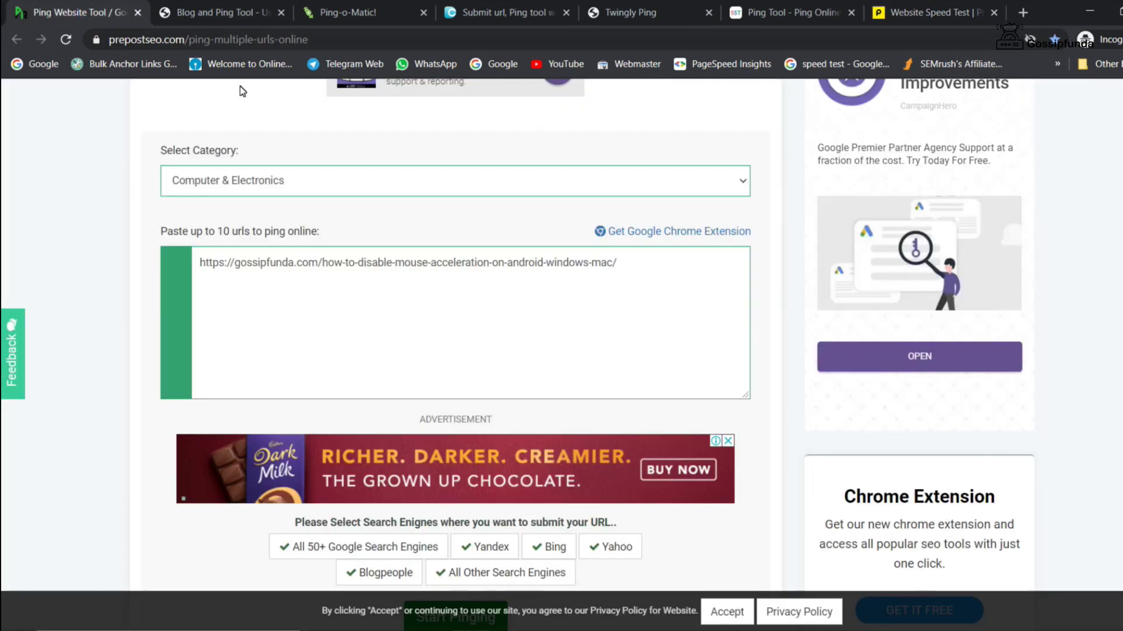
pyautogui.scroll(-2, 321, 246)
pyautogui.scroll(3, 321, 245)
pyautogui.scroll(-4, 451, 381)
pyautogui.click(453, 386)
pyautogui.scroll(-3, 588, 355)
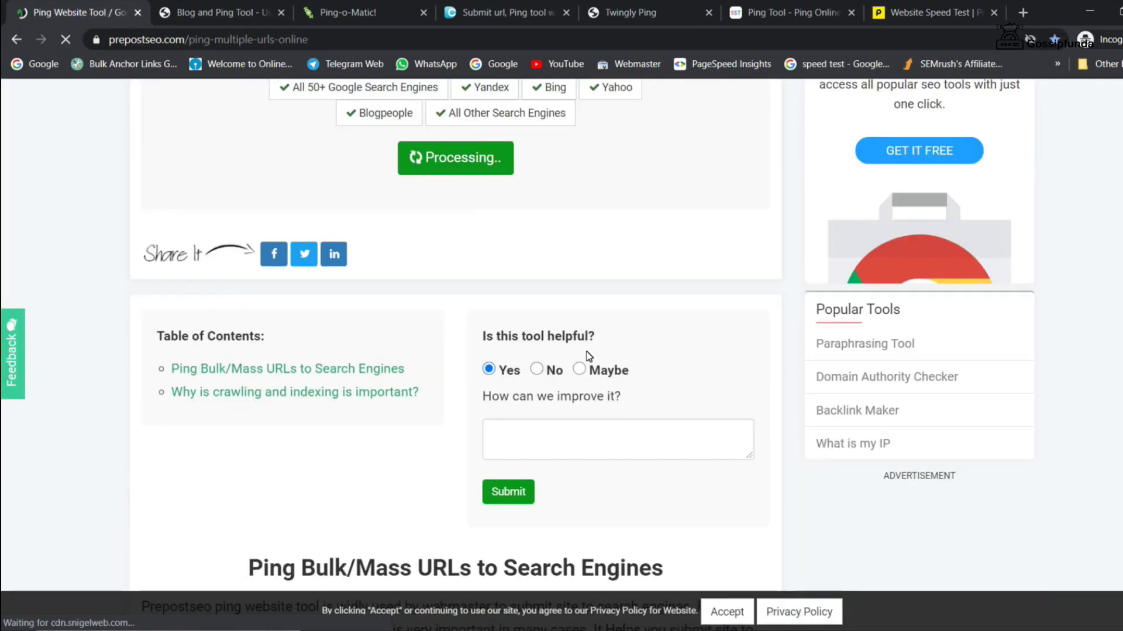
# Step: Close the finished Pingler, Ping-O-Matic and Twingly tabs and check SmallSEOTools reaches 100% complete
pyautogui.hotkey('ctrl', 'Tab')
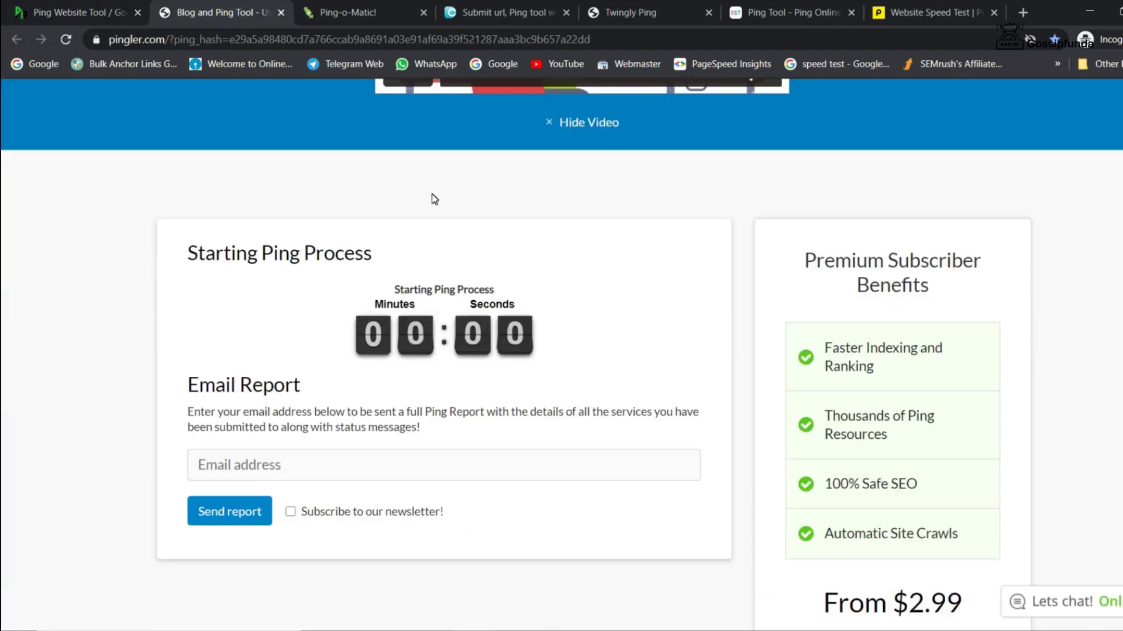
pyautogui.click(280, 13)
pyautogui.click(326, 18)
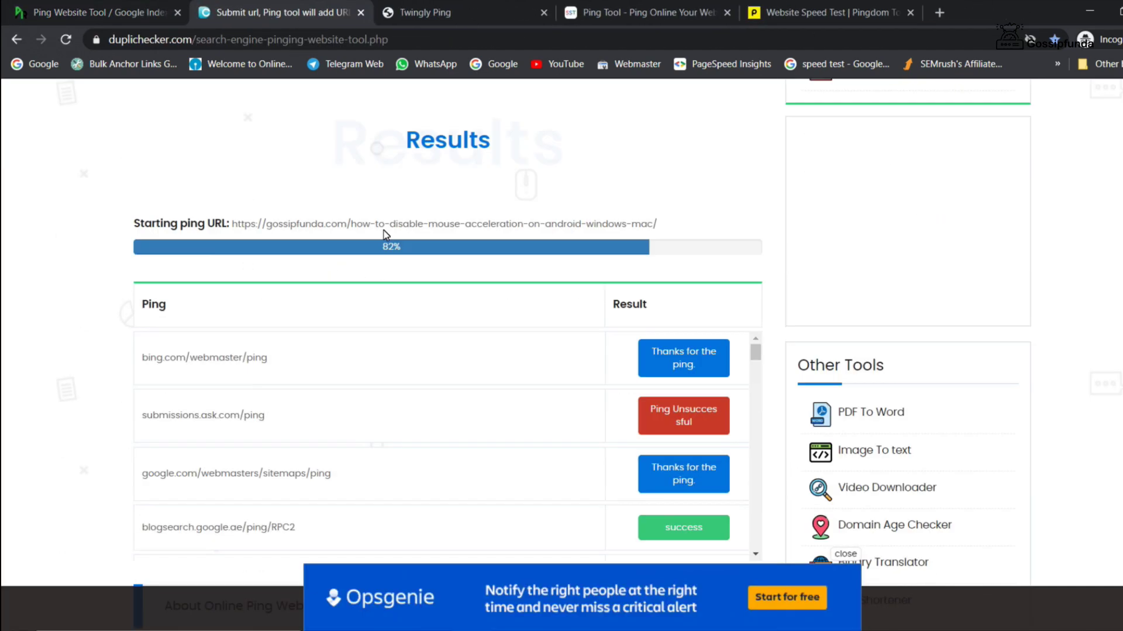
pyautogui.click(447, 12)
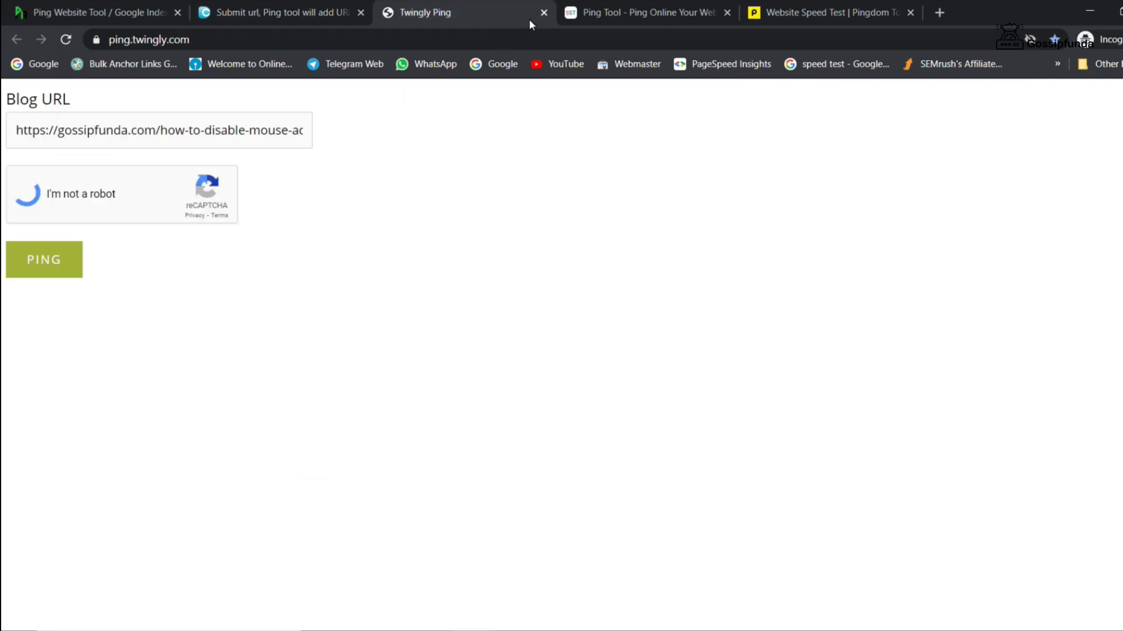
pyautogui.click(543, 12)
pyautogui.scroll(-3, 383, 243)
pyautogui.moveTo(758, 243); pyautogui.dragTo(758, 325)
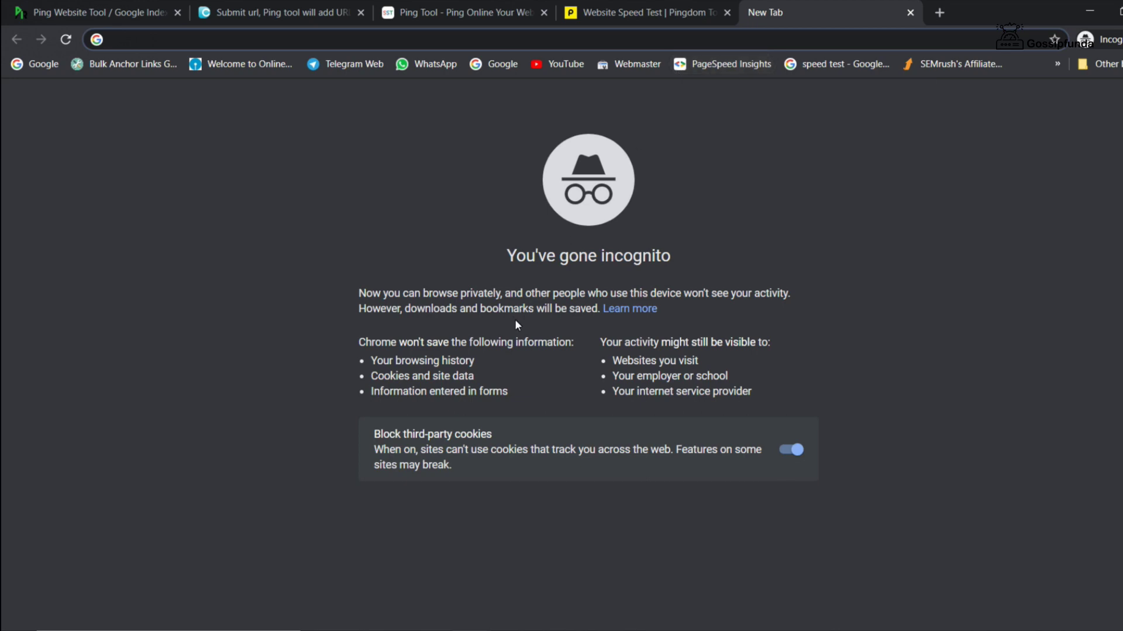
# Step: Go to onehourindexing.co and open its Try It Free! test page
pyautogui.write('onehour')
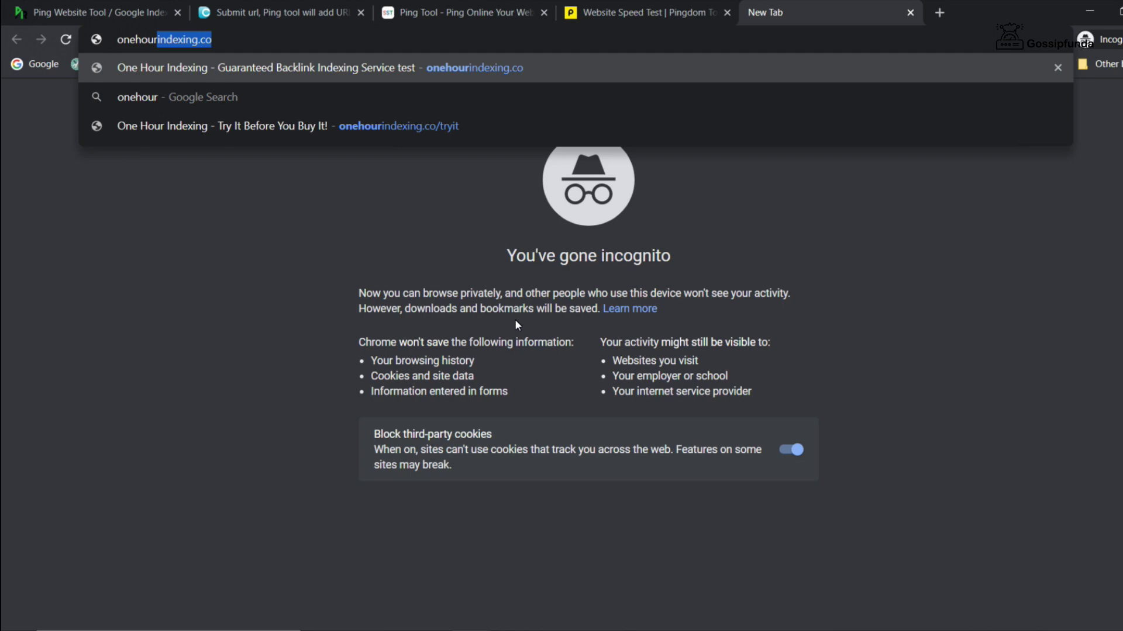
pyautogui.press('Return')
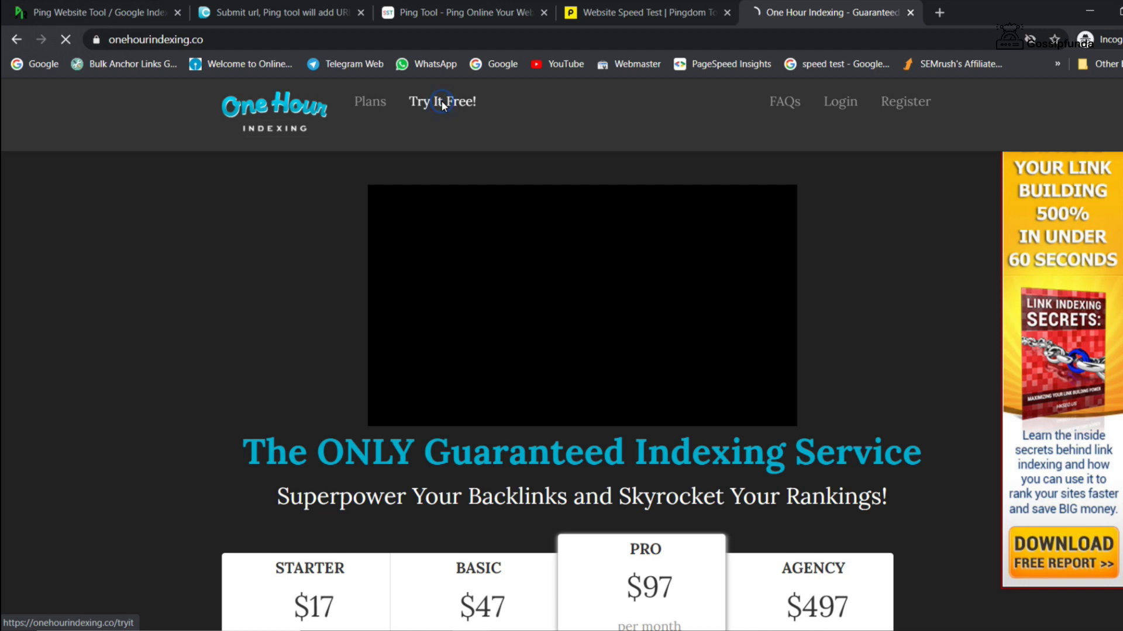
pyautogui.click(438, 102)
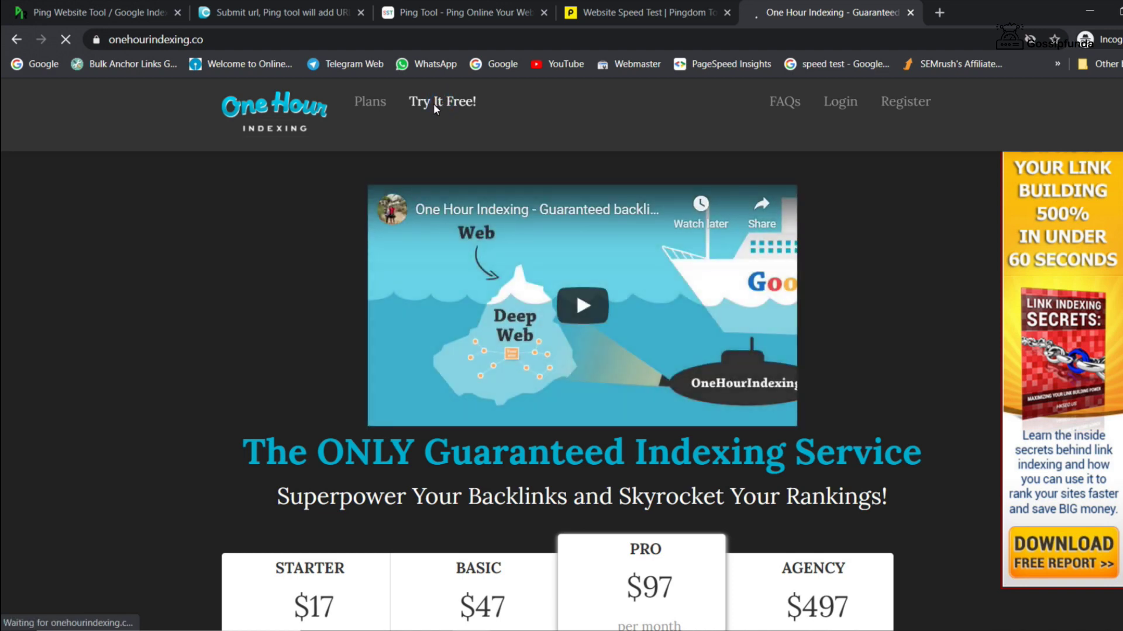
# Step: Paste the mouse-acceleration article URL into URL to Index and fill in the saved e-mail
pyautogui.click(272, 435)
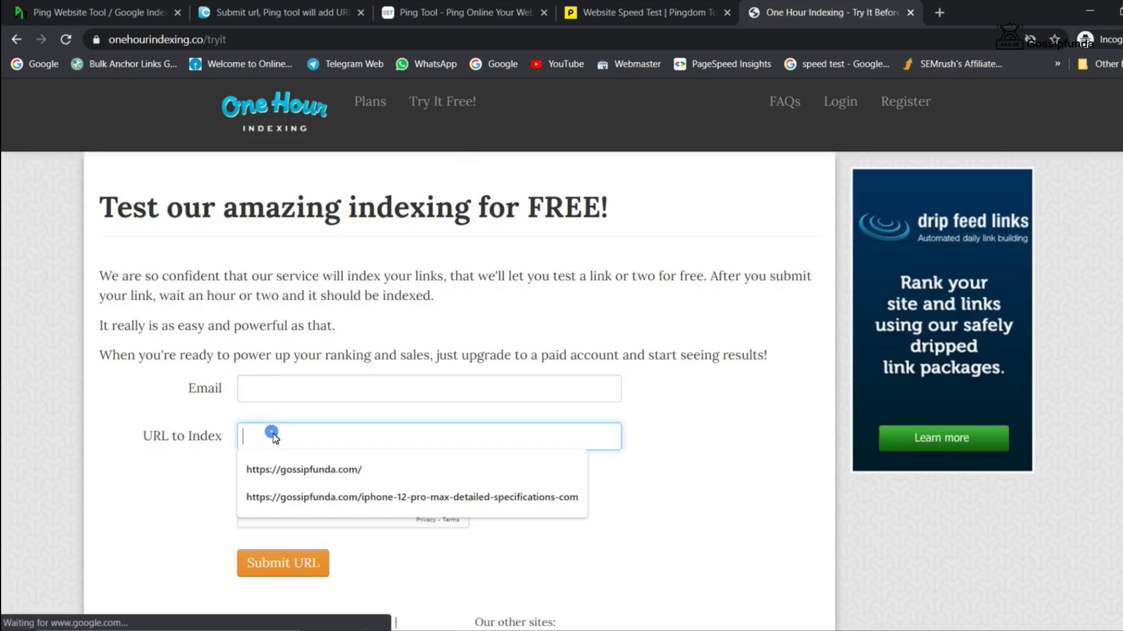
pyautogui.write('https://gossipfunda.com/how-to-disable-mouse-acceleration-on-android-windows-mac/')
pyautogui.click(288, 389)
pyautogui.click(434, 438)
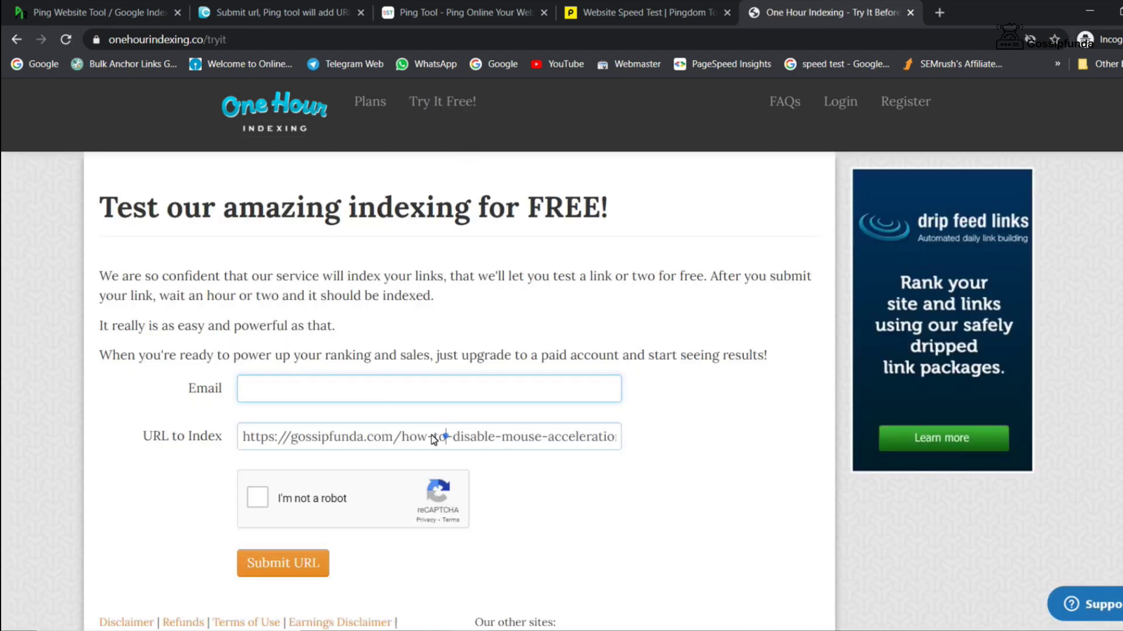
pyautogui.moveTo(355, 436); pyautogui.dragTo(670, 443)
pyautogui.hotkey('ctrl', 'c')
pyautogui.click(408, 395)
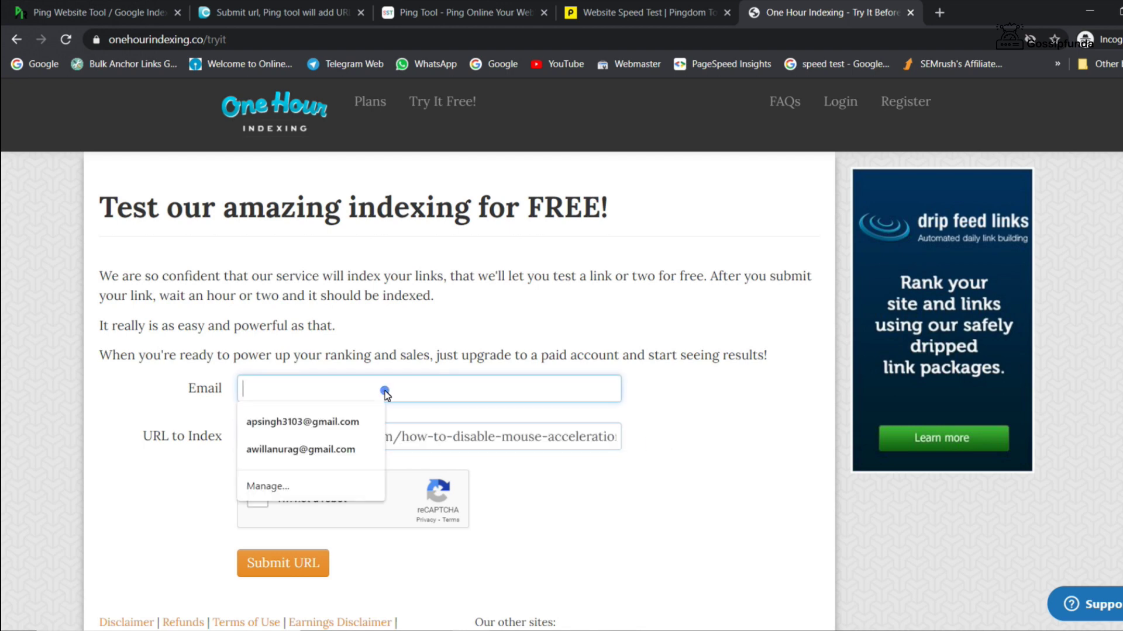
pyautogui.click(315, 426)
# Step: Pass the reCAPTCHA by selecting the taxi tiles and submit the URL for indexing
pyautogui.click(257, 497)
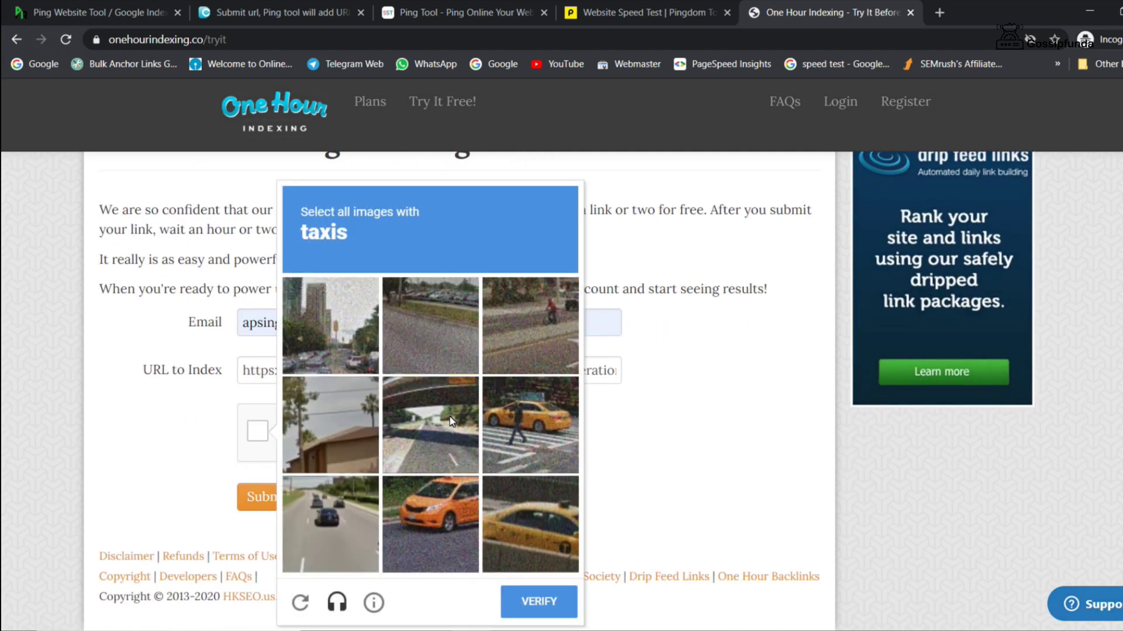
pyautogui.click(493, 440)
pyautogui.click(411, 499)
pyautogui.click(524, 531)
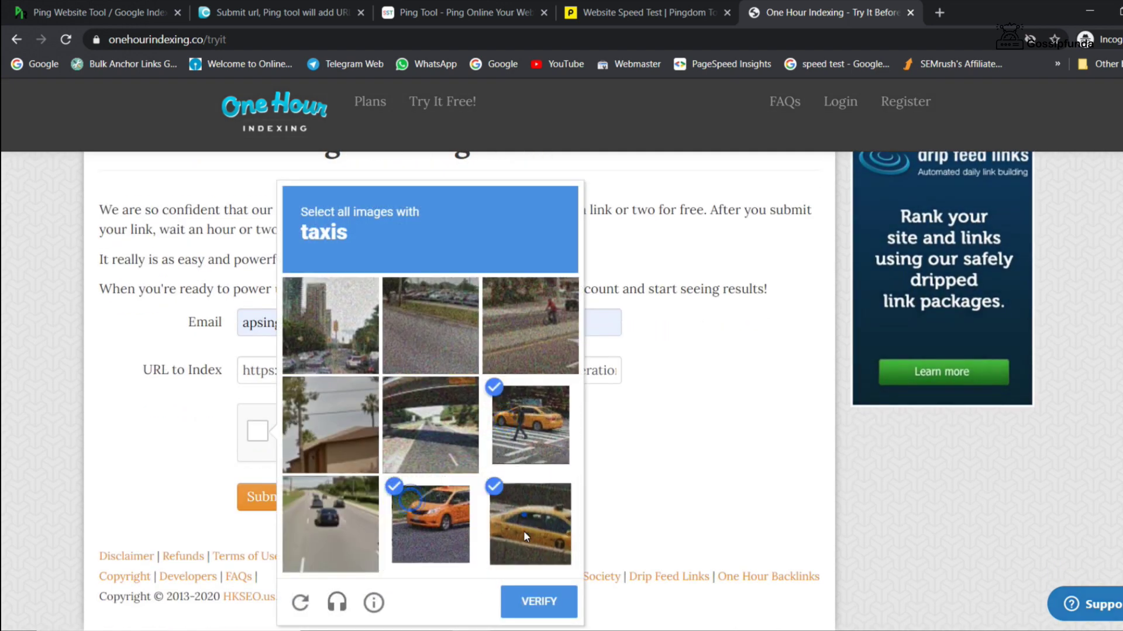
pyautogui.click(552, 596)
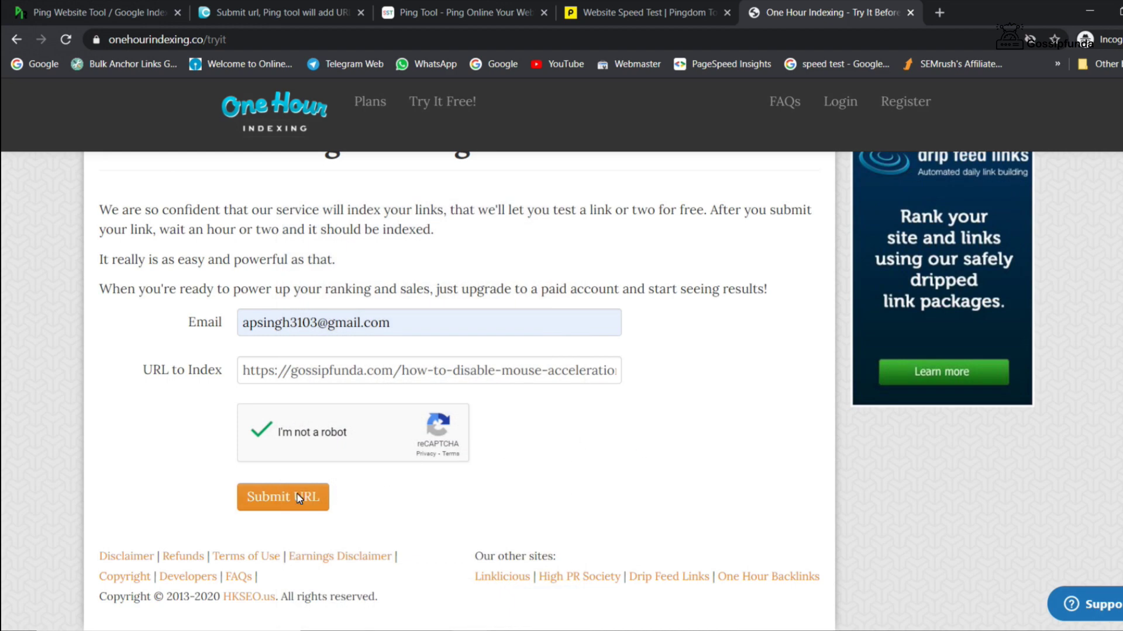
pyautogui.click(290, 499)
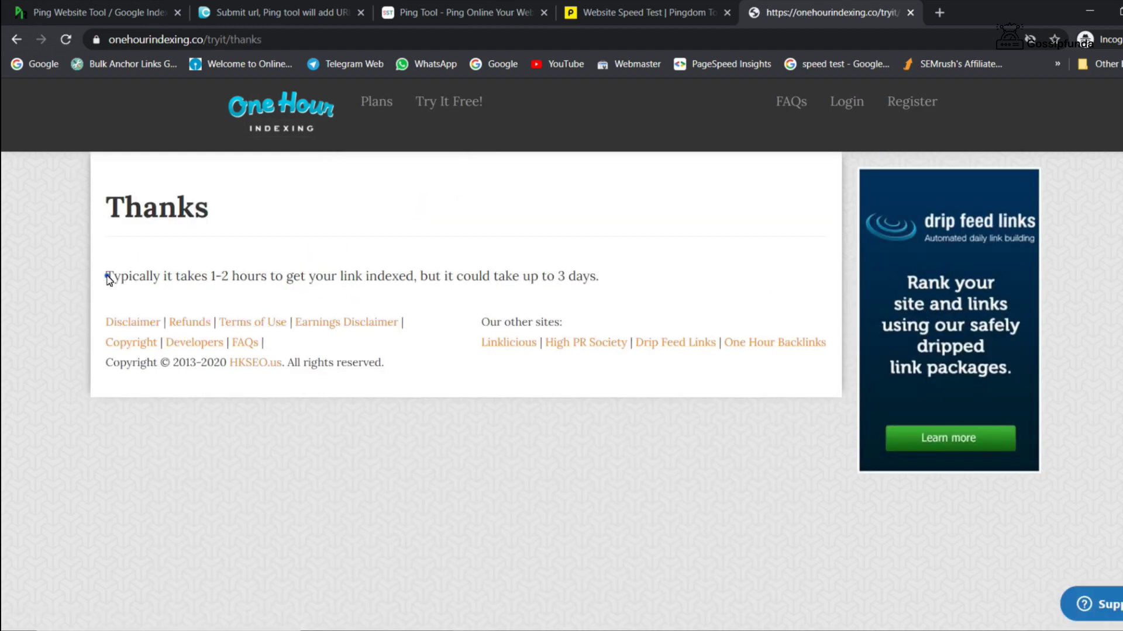
# Step: Read the Thanks page's 1-2 hours estimate and up-to-3-days caveat, then open a new tab
pyautogui.moveTo(105, 277); pyautogui.dragTo(422, 278)
pyautogui.click(298, 279)
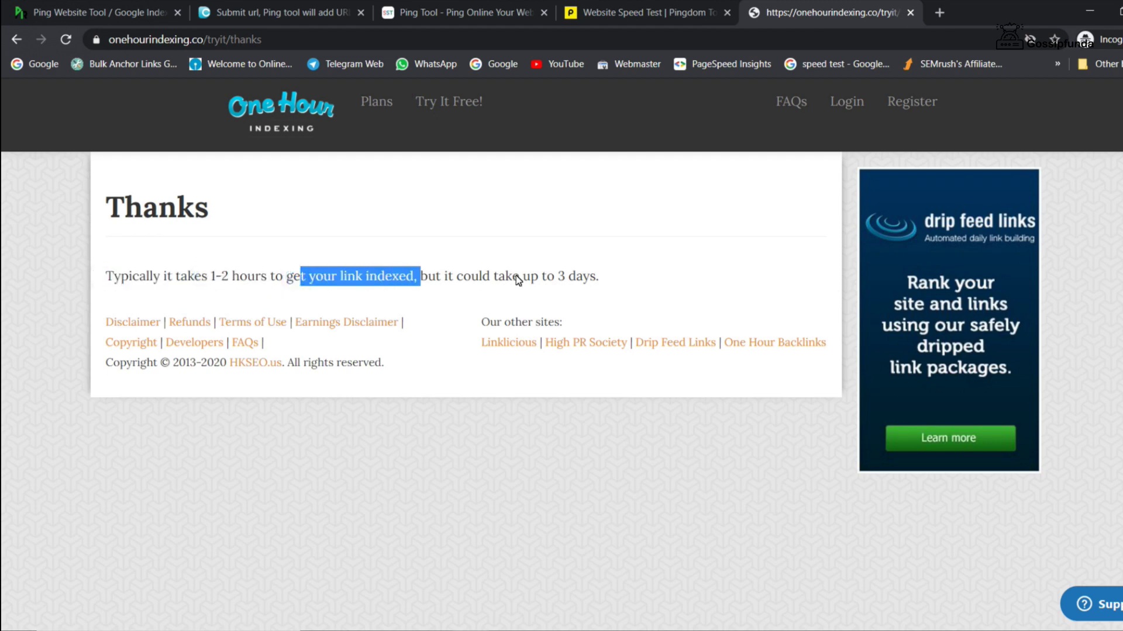
pyautogui.moveTo(512, 277); pyautogui.dragTo(602, 275)
pyautogui.click(462, 275)
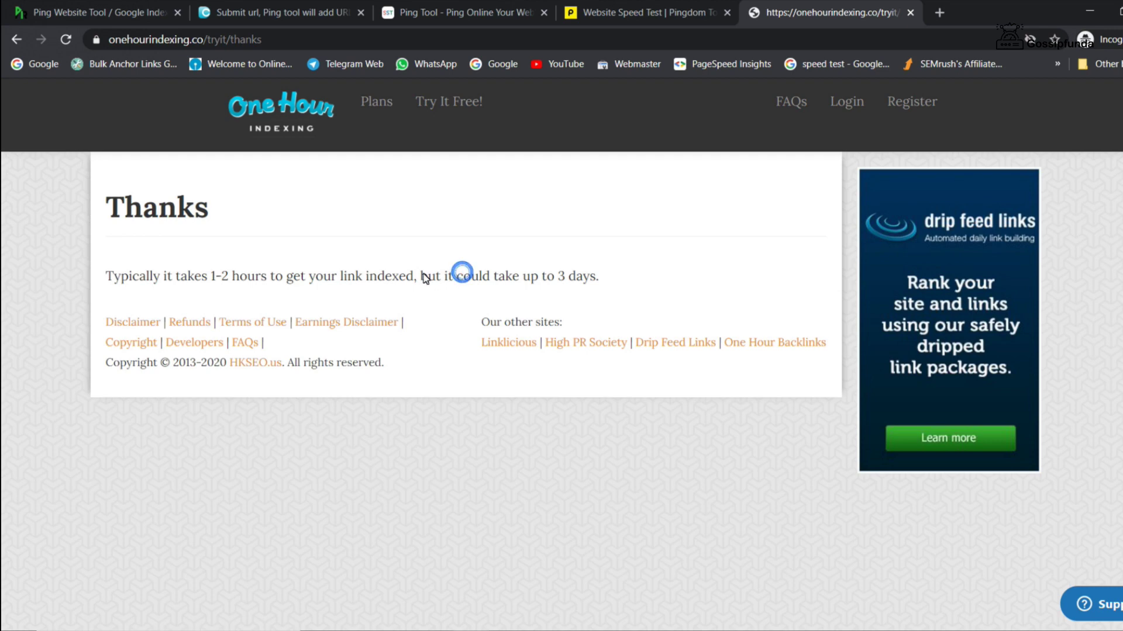
pyautogui.moveTo(488, 277); pyautogui.dragTo(560, 276)
pyautogui.click(601, 276)
pyautogui.click(931, 18)
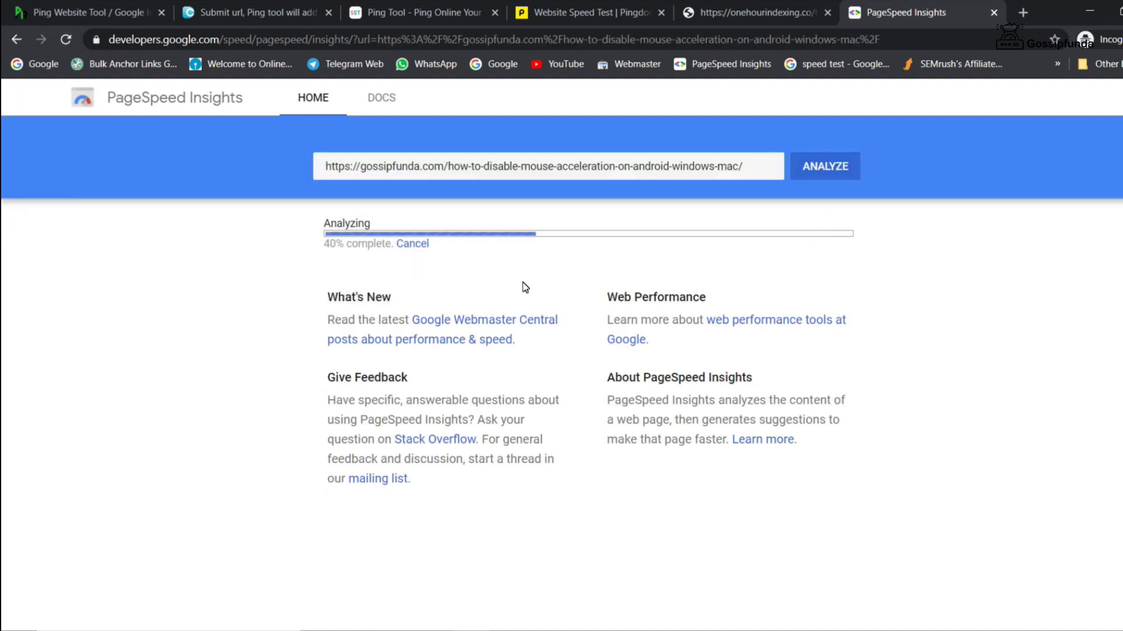
# Step: In an incognito tab, run Mobile-Friendly Test on the article URL, solving the bridge captcha
pyautogui.click(1023, 12)
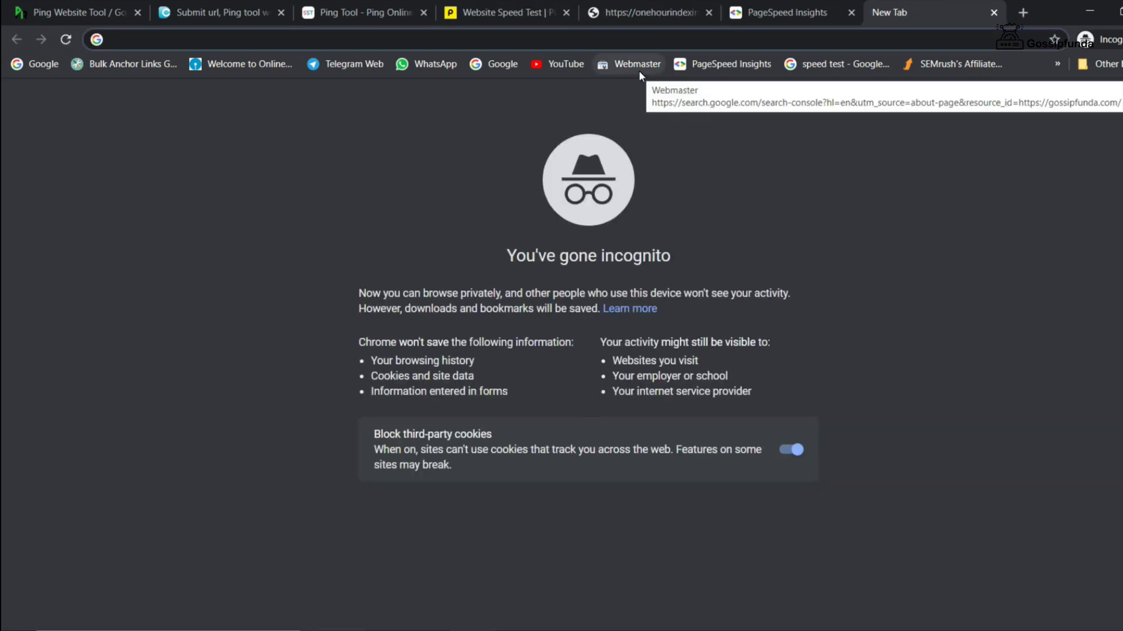
pyautogui.write('mob')
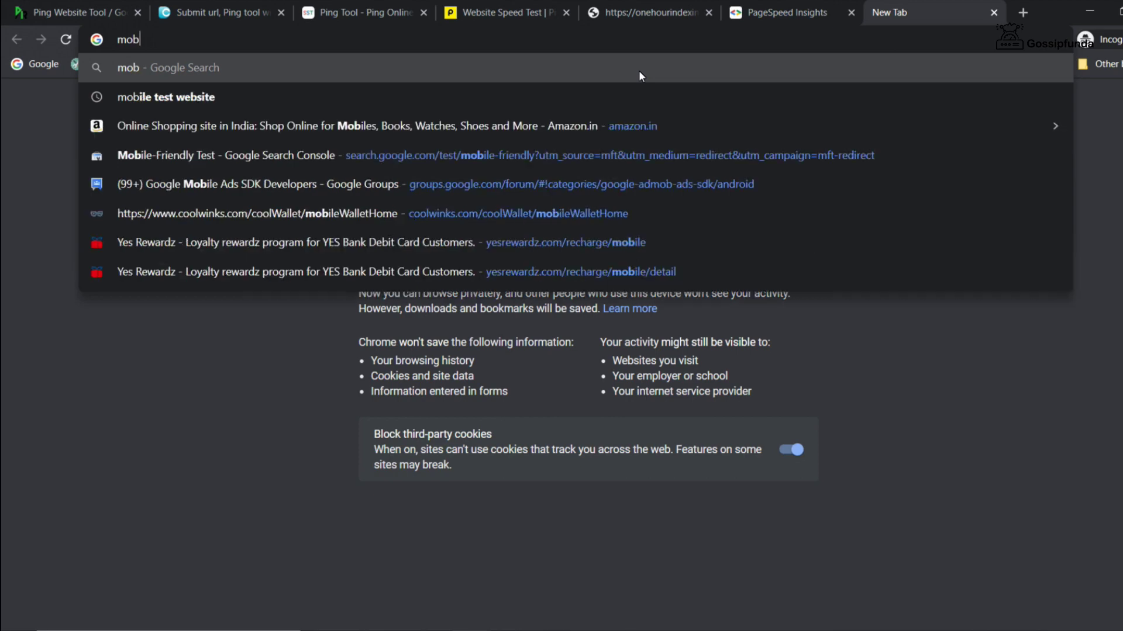
pyautogui.write('ile friendly')
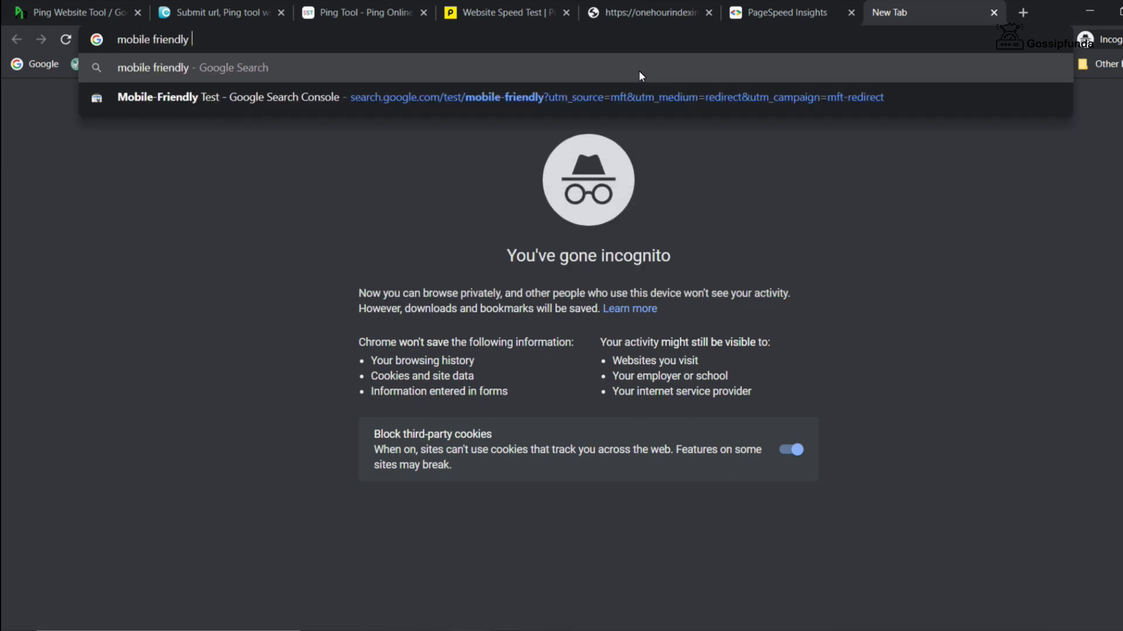
pyautogui.click(346, 94)
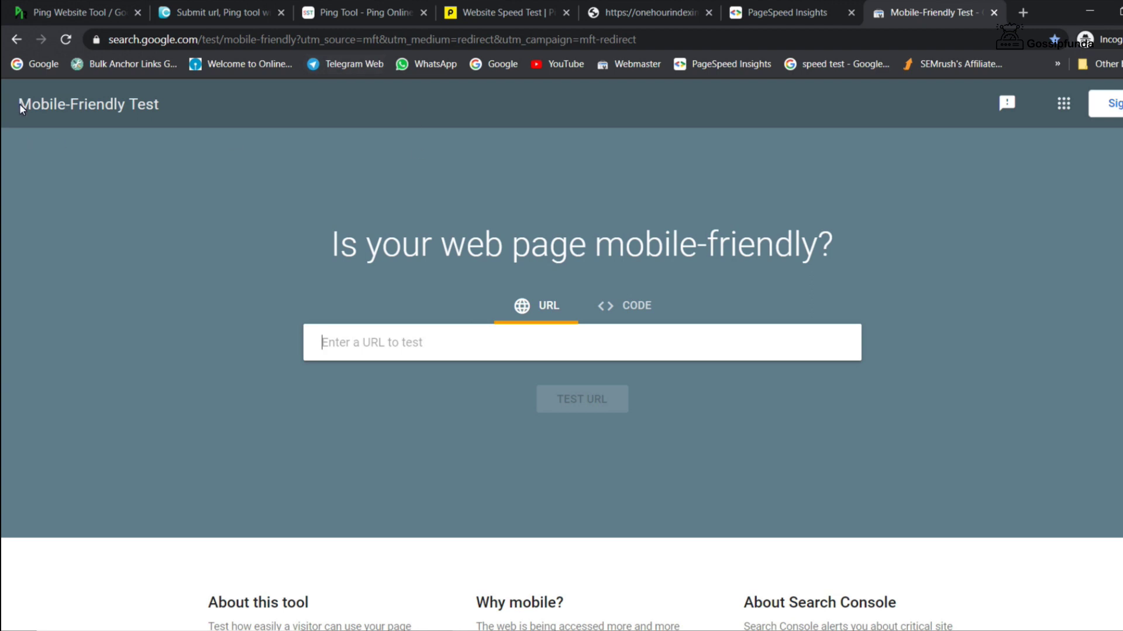
pyautogui.hotkey('ctrl', 'v')
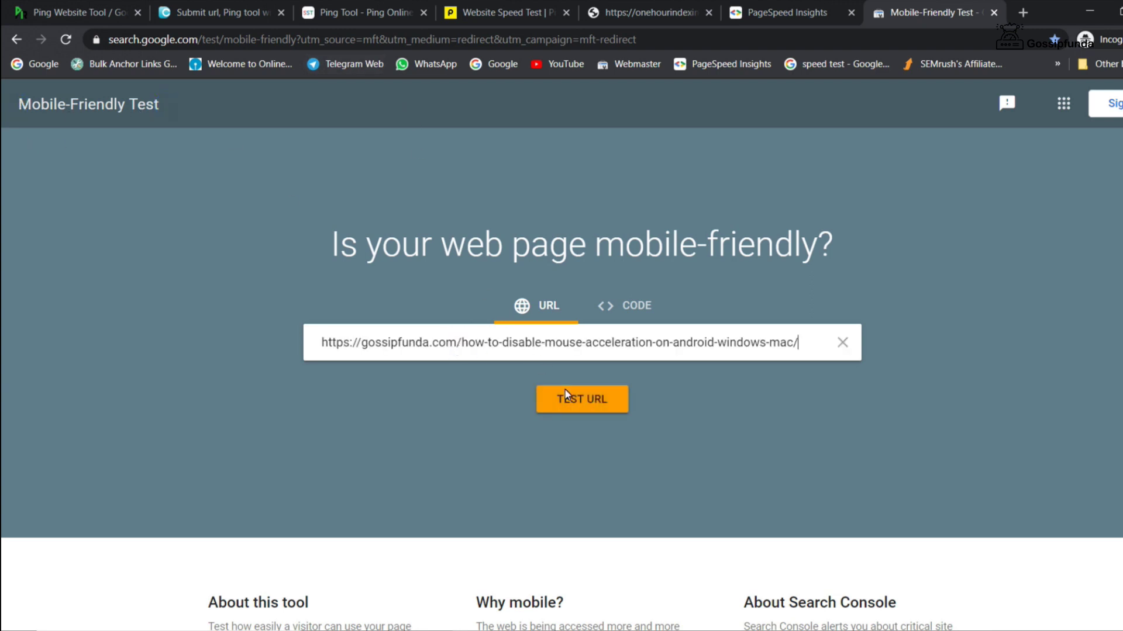
pyautogui.click(590, 398)
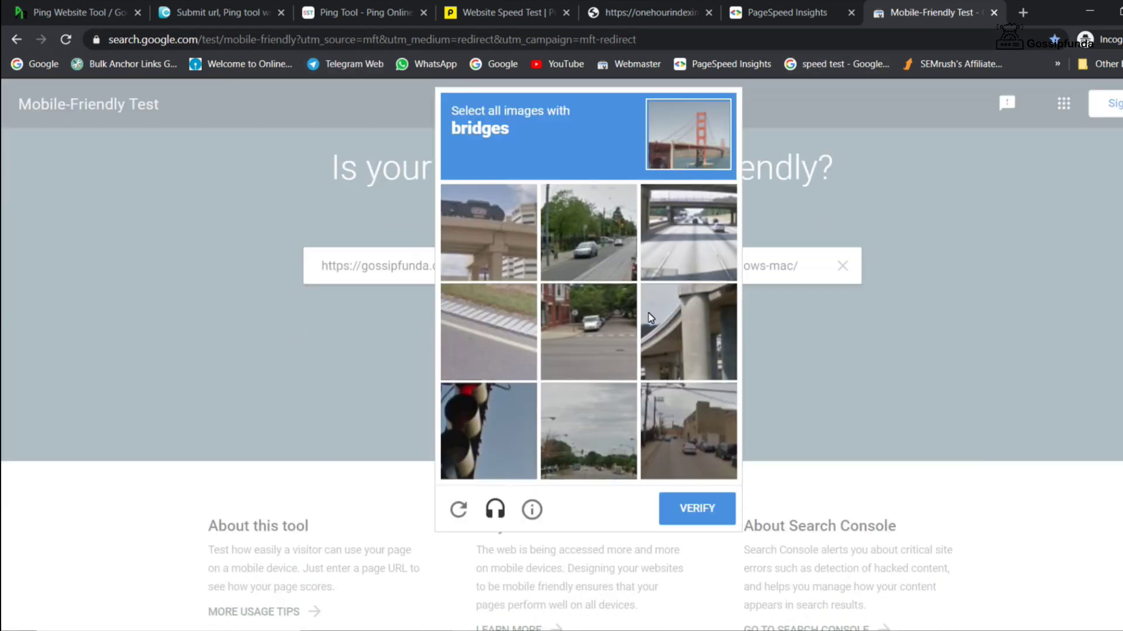
pyautogui.click(679, 245)
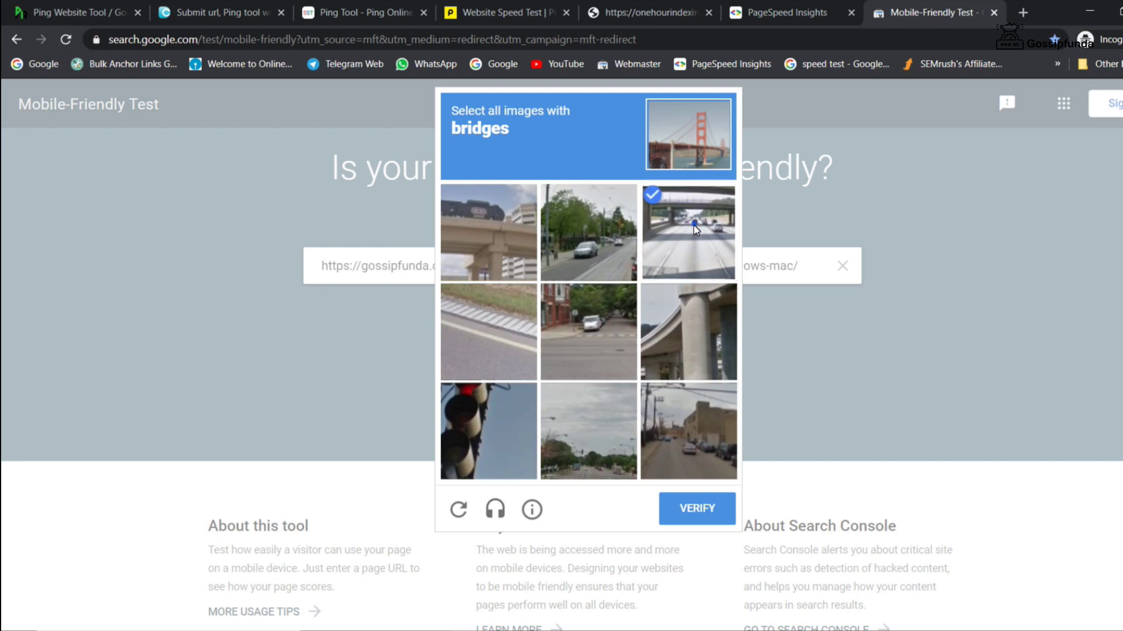
pyautogui.click(682, 327)
pyautogui.click(514, 252)
pyautogui.click(699, 508)
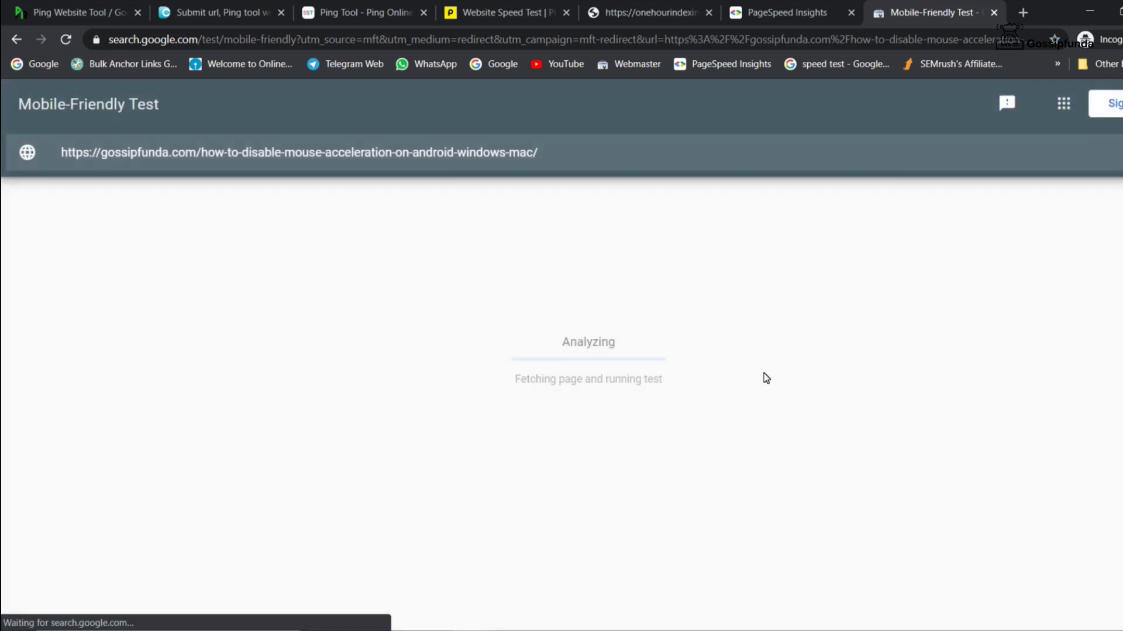
# Step: Compare the article's PageSpeed scores: 80 on mobile and 98 on desktop
pyautogui.click(760, 13)
pyautogui.scroll(-3, 594, 233)
pyautogui.doubleClick(579, 223)
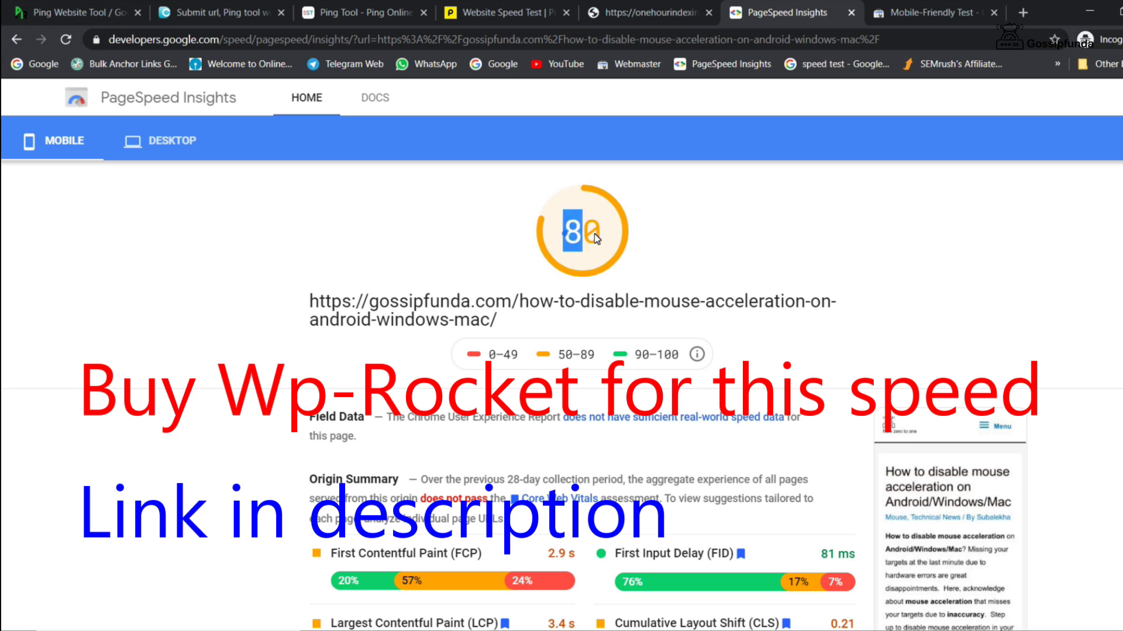
pyautogui.scroll(3, 162, 257)
pyautogui.click(172, 218)
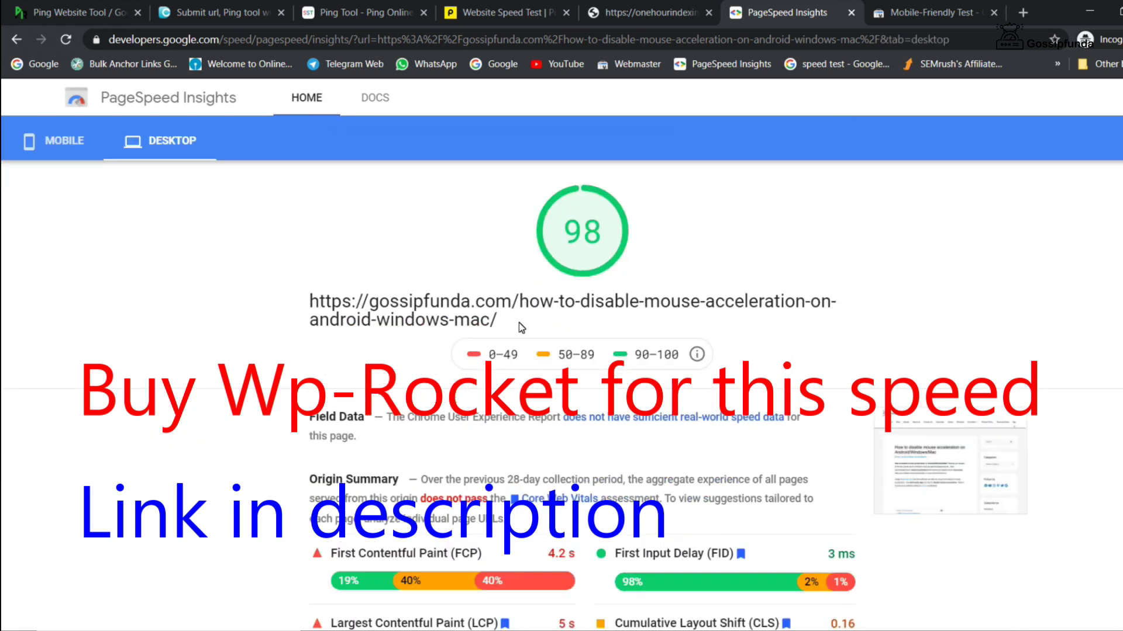
pyautogui.scroll(3, 899, 483)
pyautogui.click(65, 218)
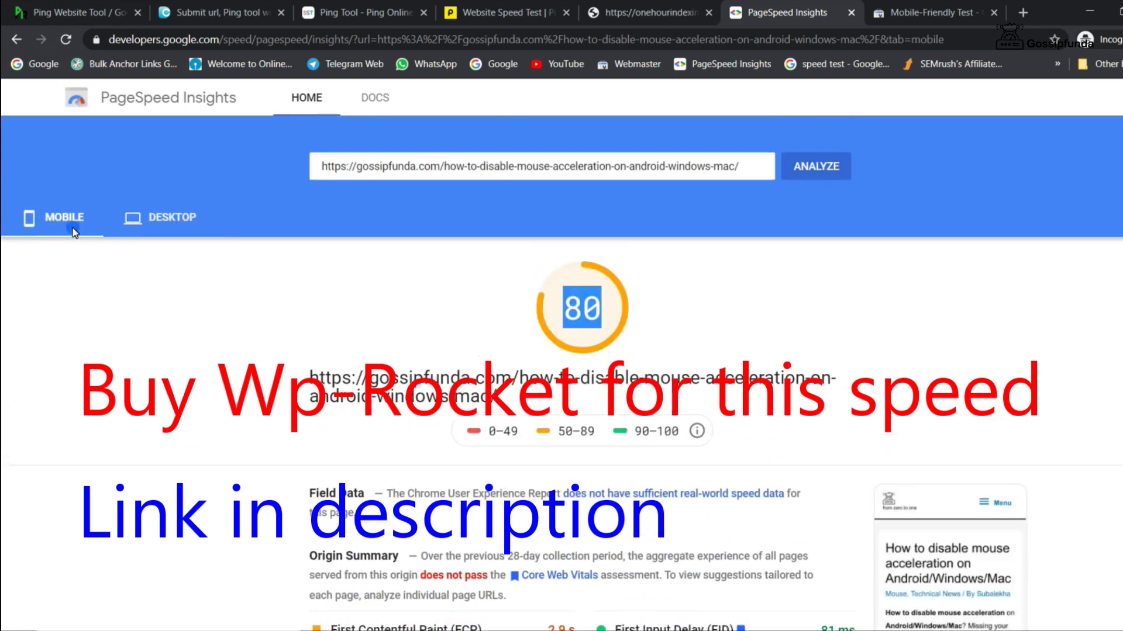
# Step: Review the Mobile-Friendly Test result confirming the article page is mobile friendly
pyautogui.click(930, 7)
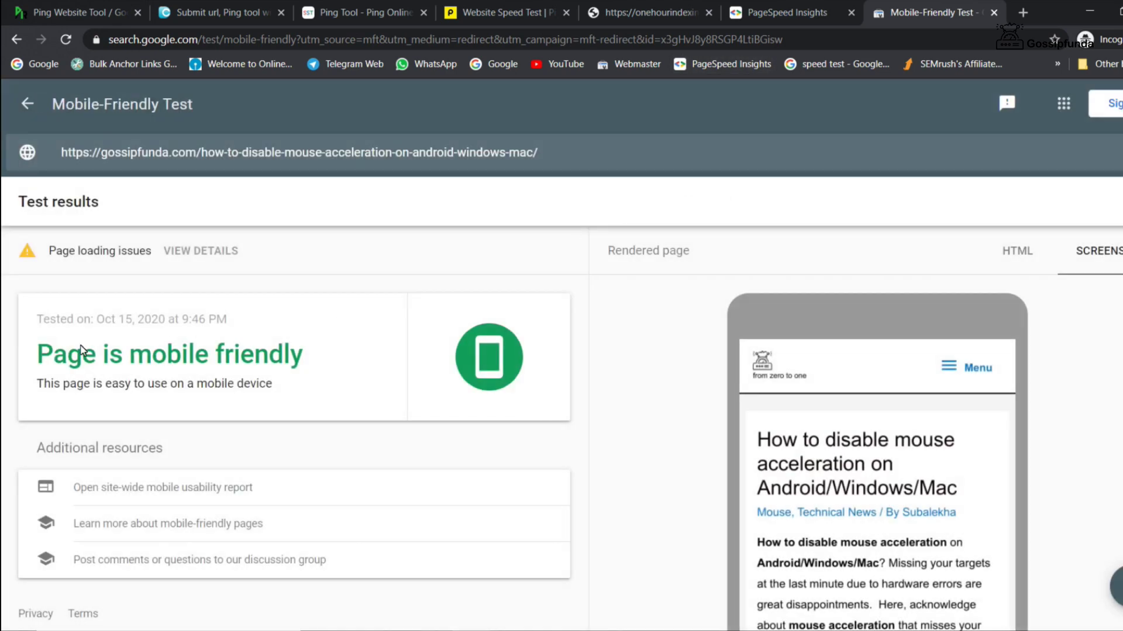
pyautogui.moveTo(106, 365); pyautogui.dragTo(652, 383)
pyautogui.scroll(-5, 906, 389)
pyautogui.scroll(5, 906, 391)
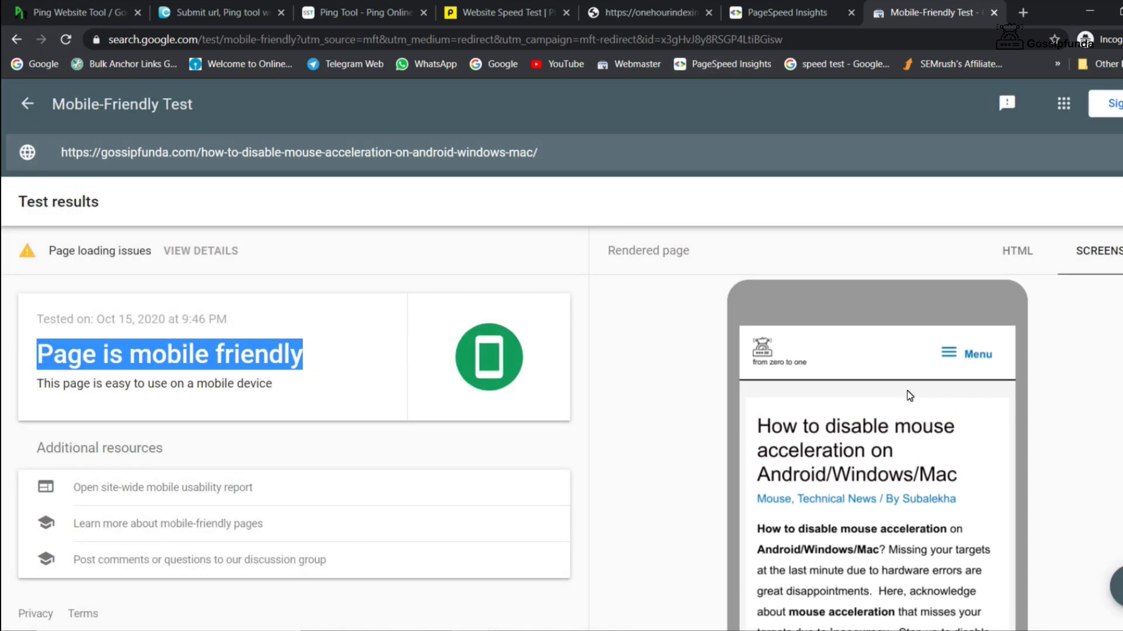
# Step: Go back through the One Hour Indexing, PageSpeed and speed test tabs to the prepostseo ping results
pyautogui.click(648, 12)
pyautogui.click(746, 23)
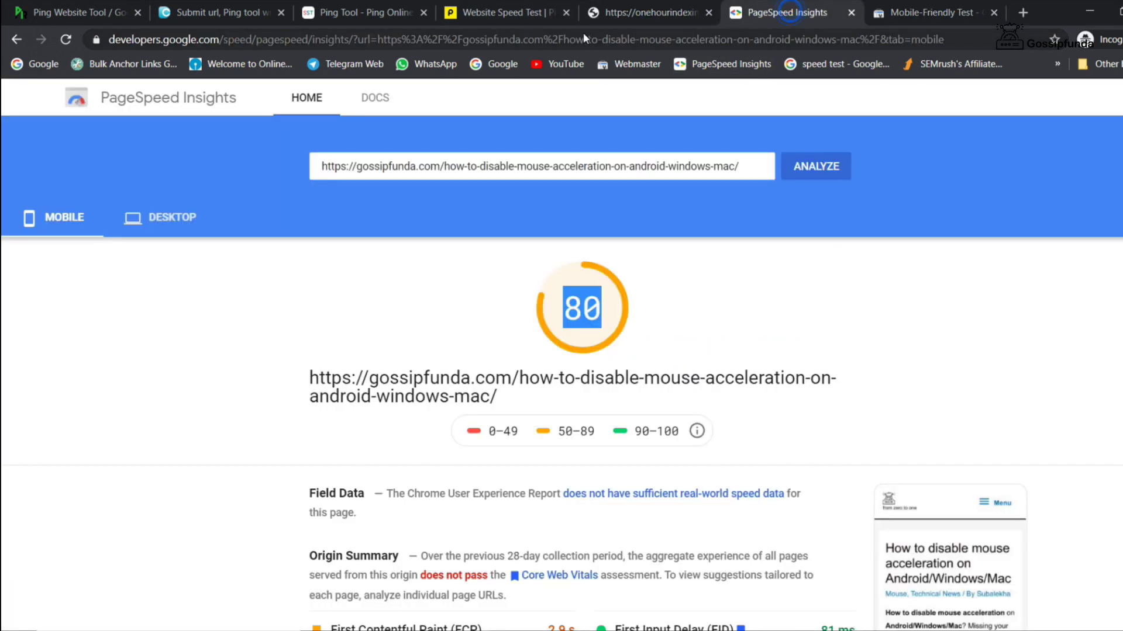
pyautogui.click(503, 13)
pyautogui.click(362, 13)
pyautogui.click(198, 11)
pyautogui.click(93, 18)
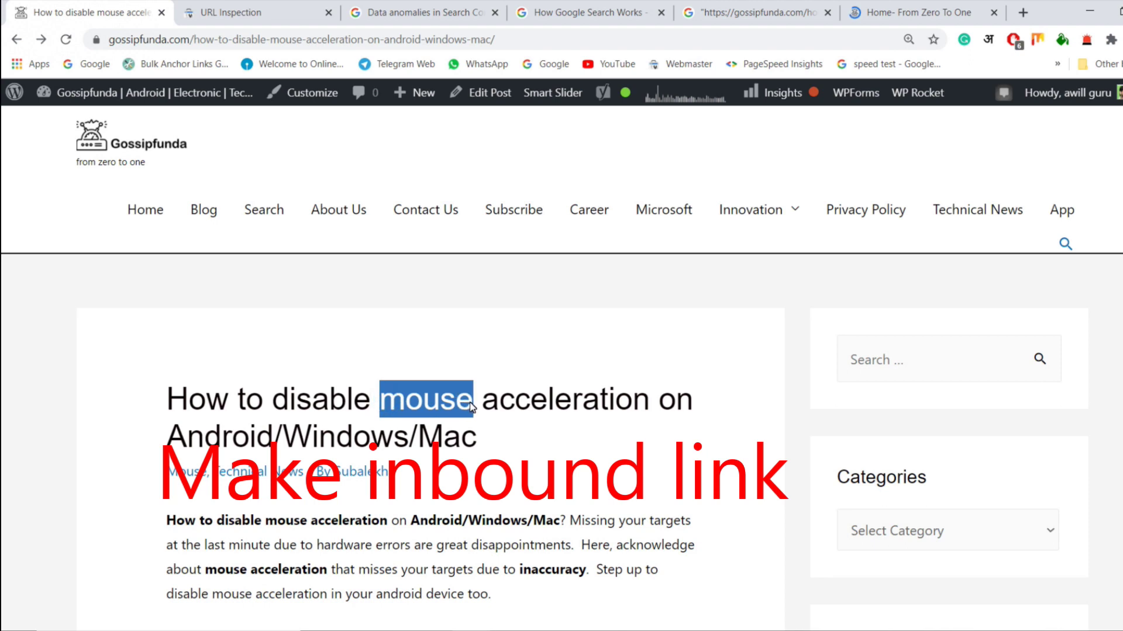
# Step: Search gossipfunda.com for 'mouse' and open the Logitech mouse article
pyautogui.click(912, 11)
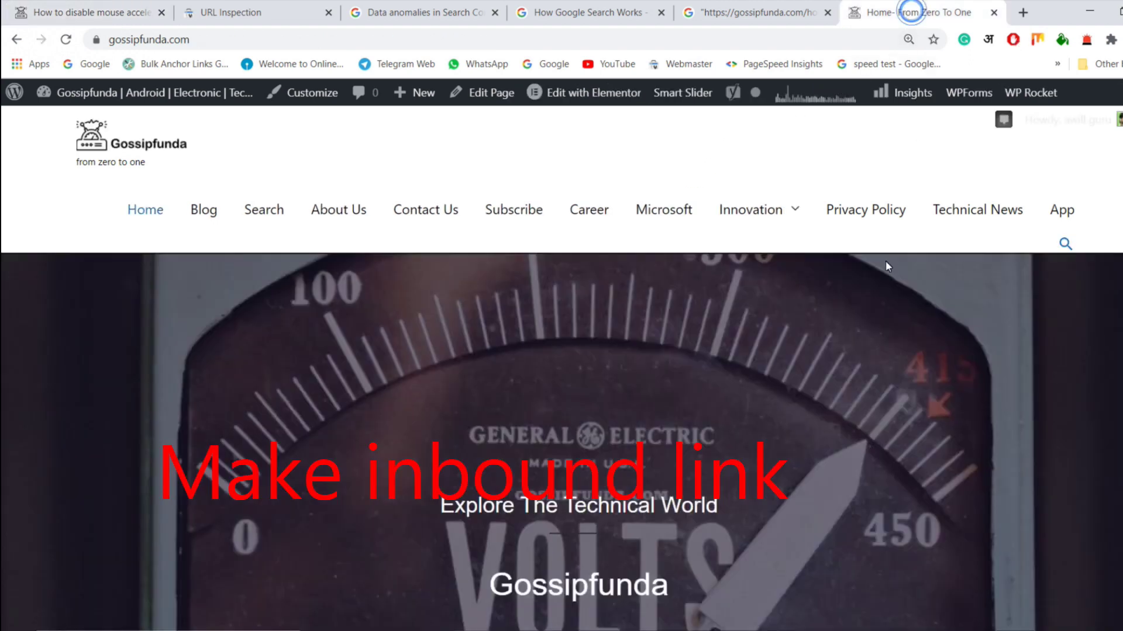
pyautogui.click(1064, 245)
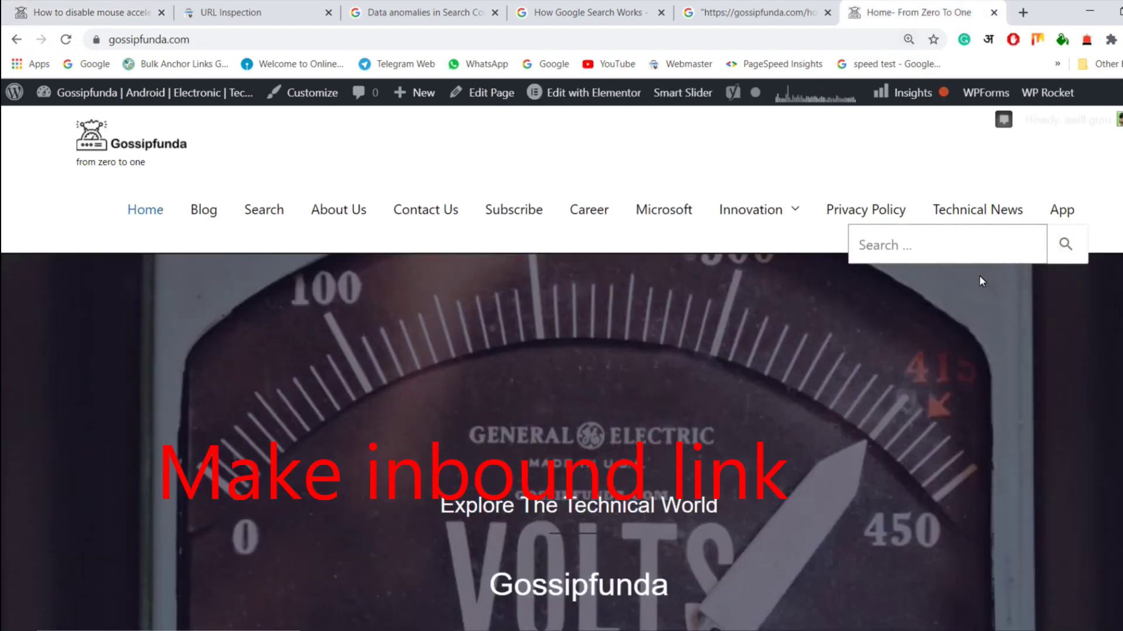
pyautogui.write('mouse')
pyautogui.click(1066, 245)
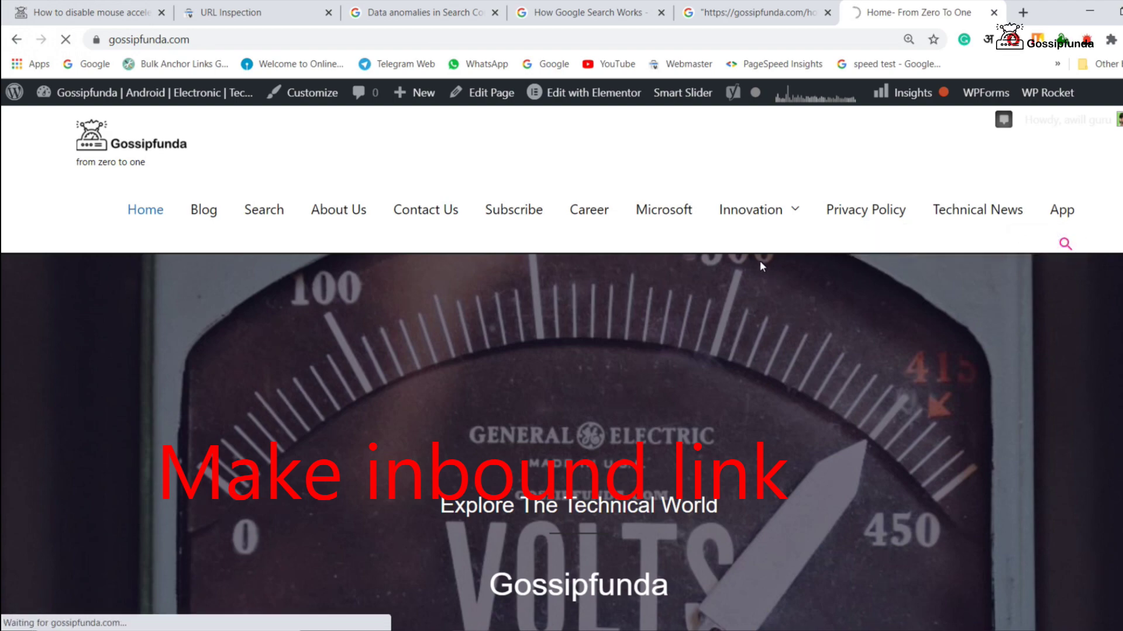
pyautogui.scroll(-5, 605, 292)
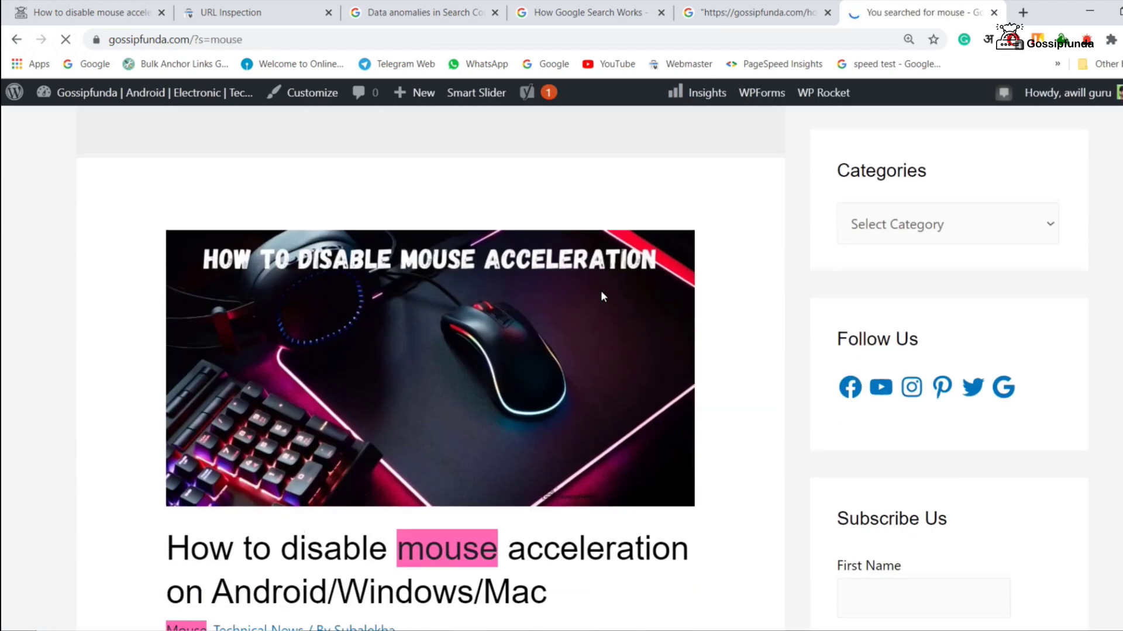
pyautogui.scroll(-13, 601, 290)
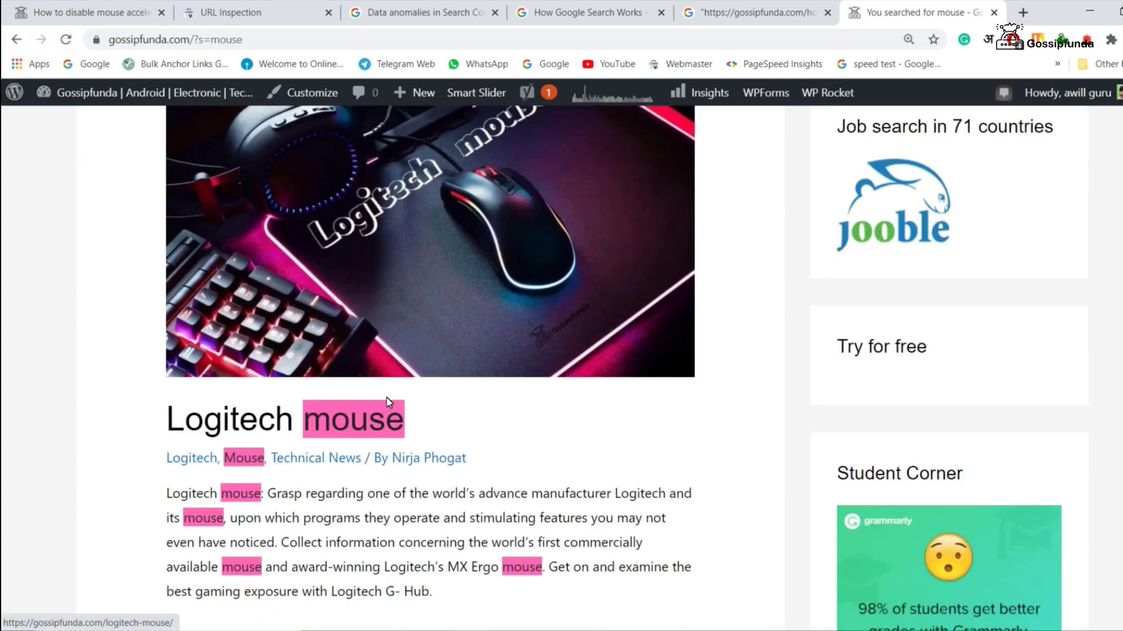
pyautogui.click(257, 427)
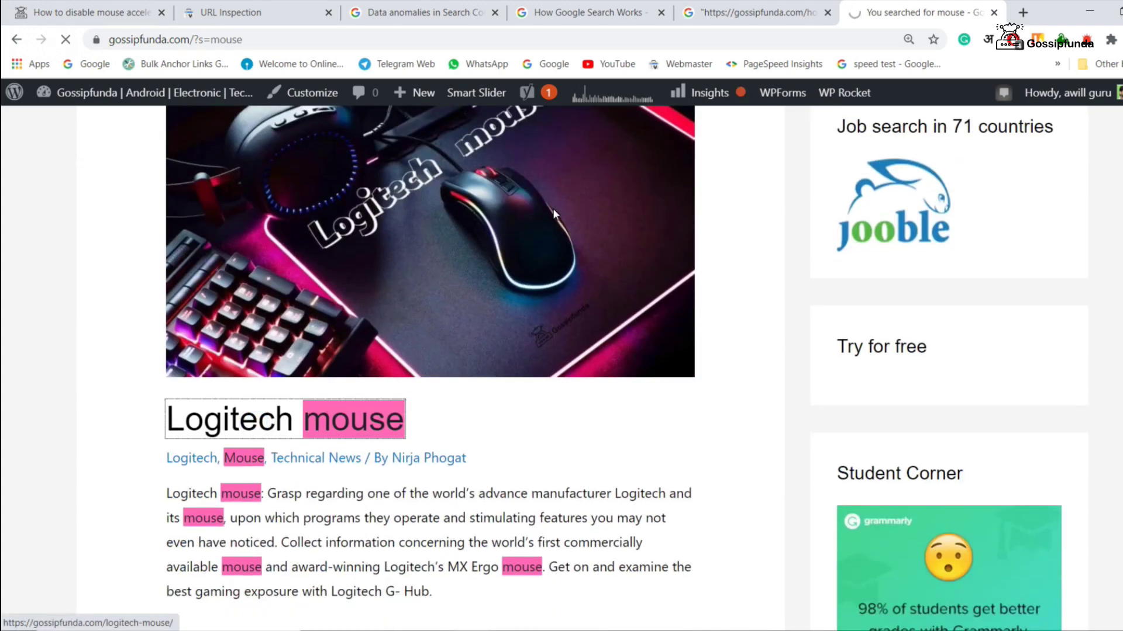
# Step: Google the Logitech mouse article's URL in quotes and confirm it returns as an indexed result
pyautogui.click(357, 43)
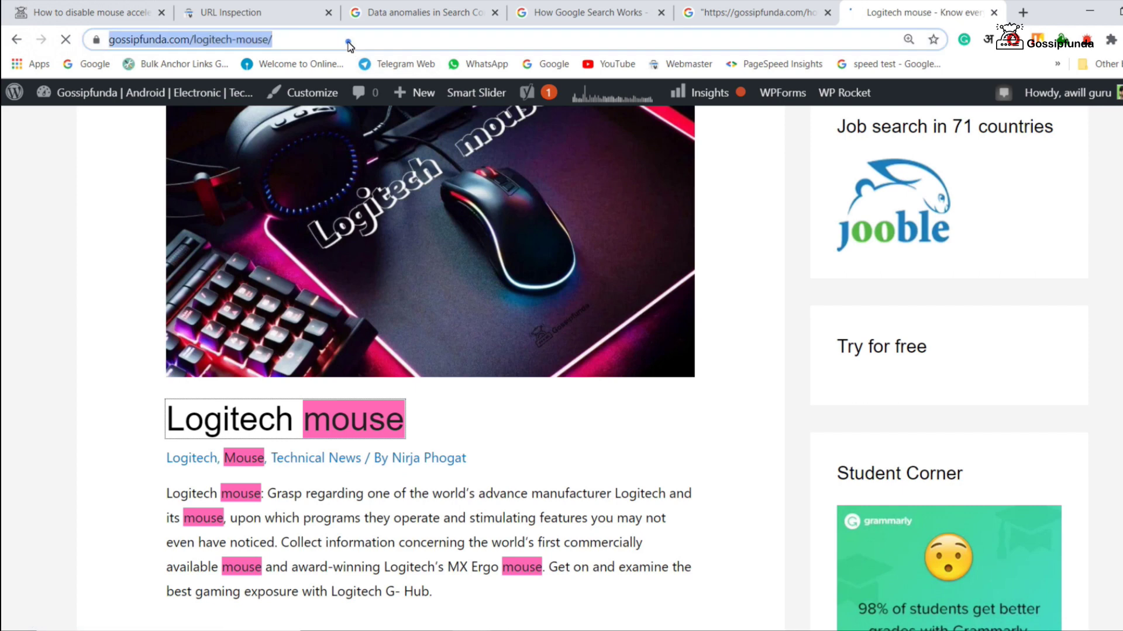
pyautogui.click(362, 43)
pyautogui.write('"')
pyautogui.press('Home')
pyautogui.write('"')
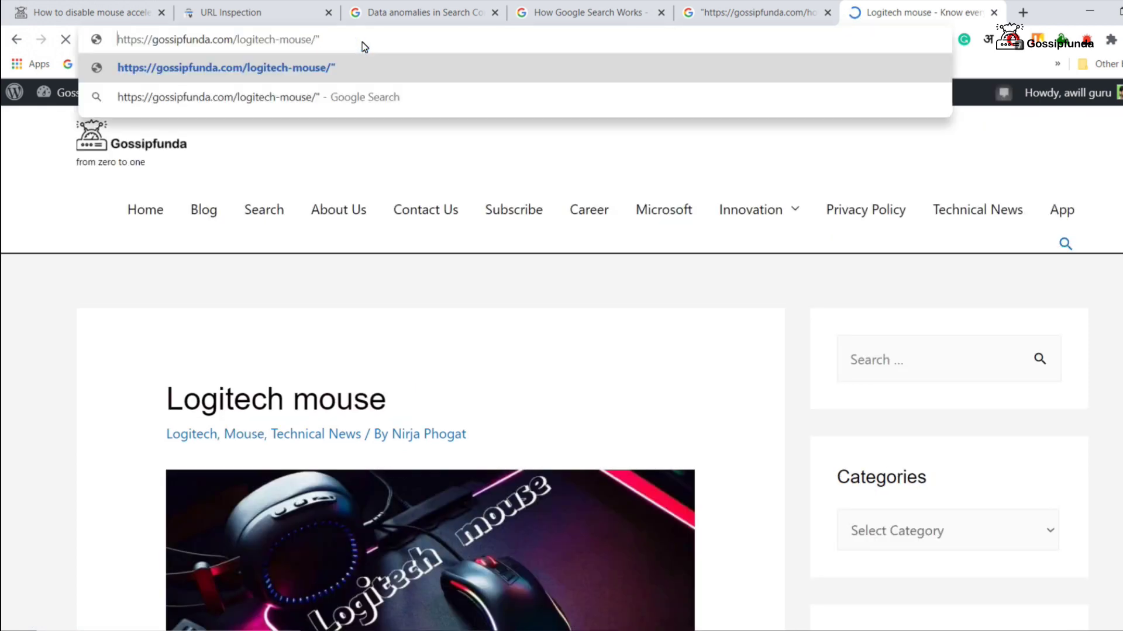
pyautogui.press('Return')
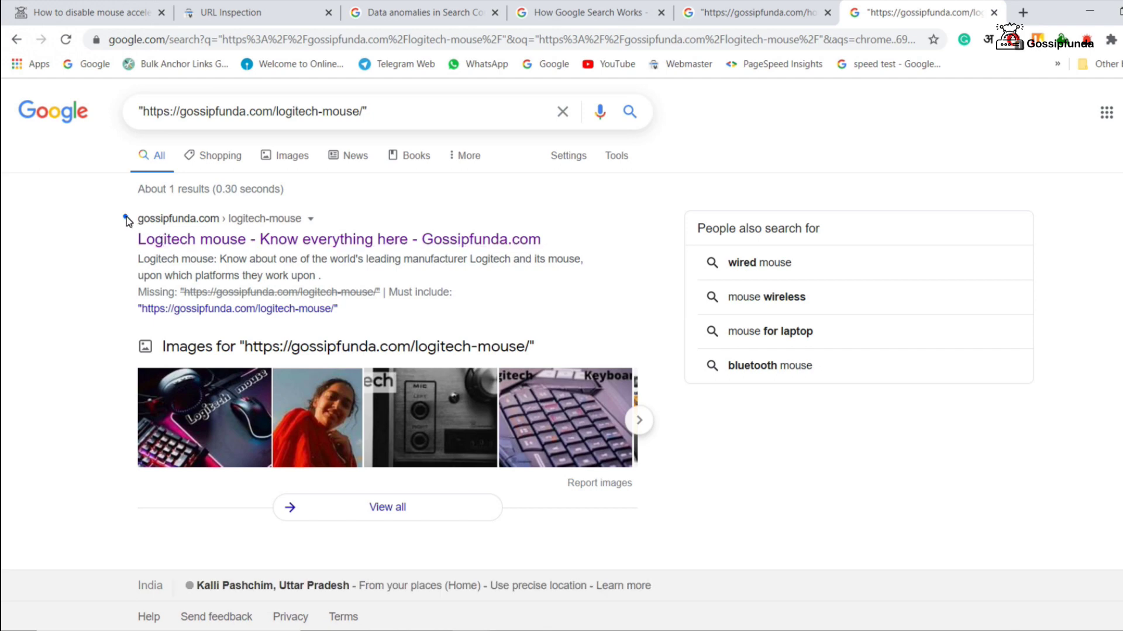
pyautogui.moveTo(127, 231); pyautogui.dragTo(562, 237)
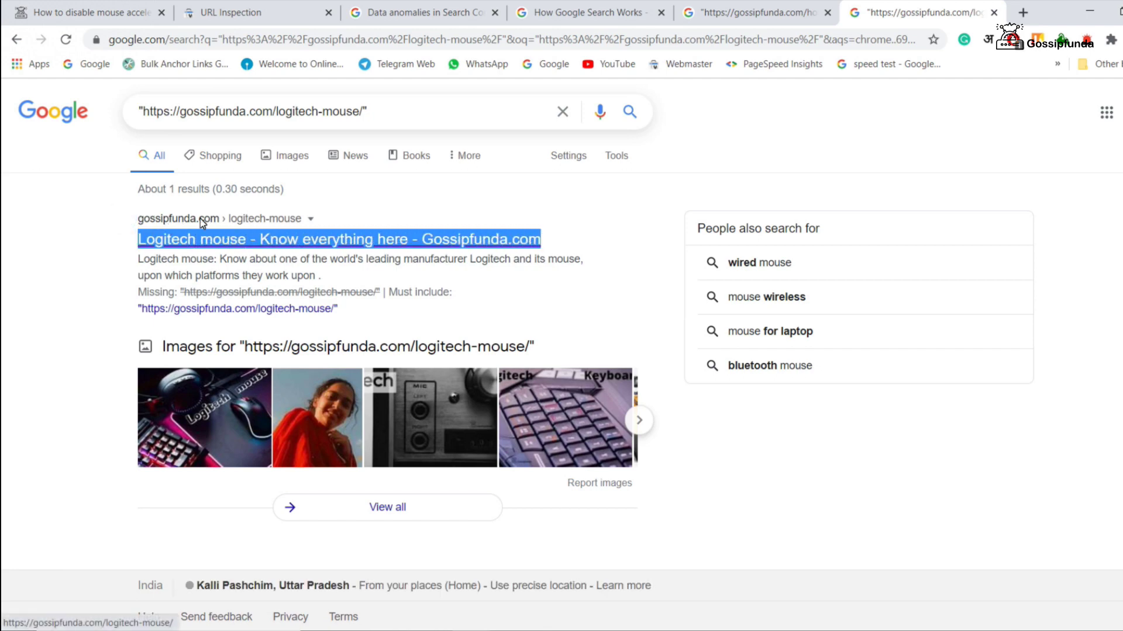
pyautogui.click(217, 223)
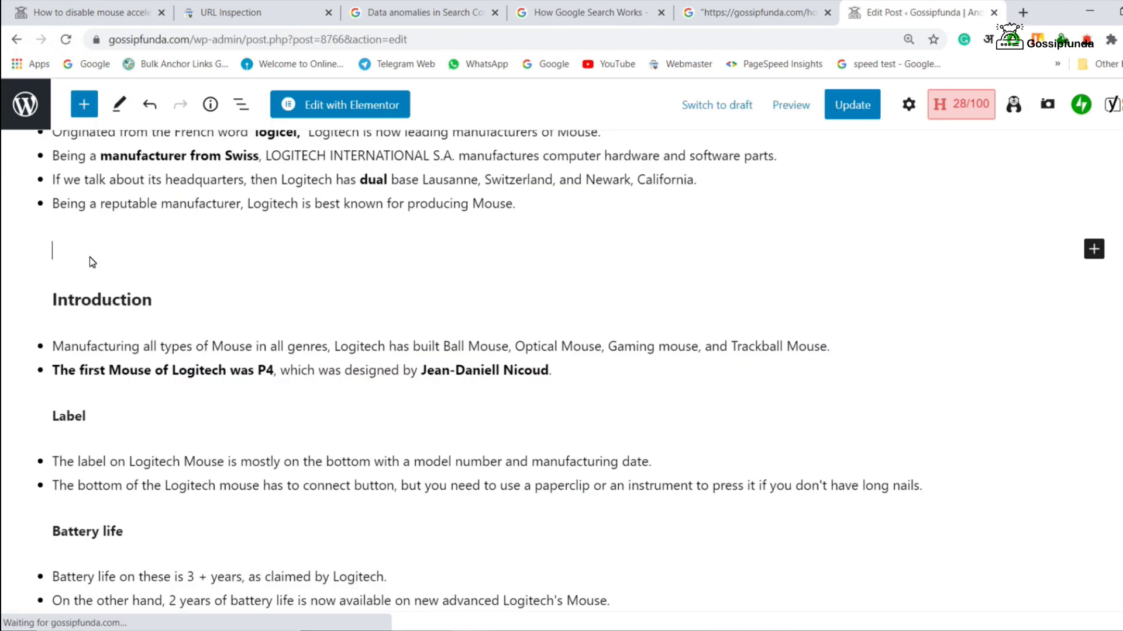
# Step: After 'Don't Miss:', link the How to disable mouse acceleration post, trimming the Android/Windows/Mac link text
pyautogui.write("Don'")
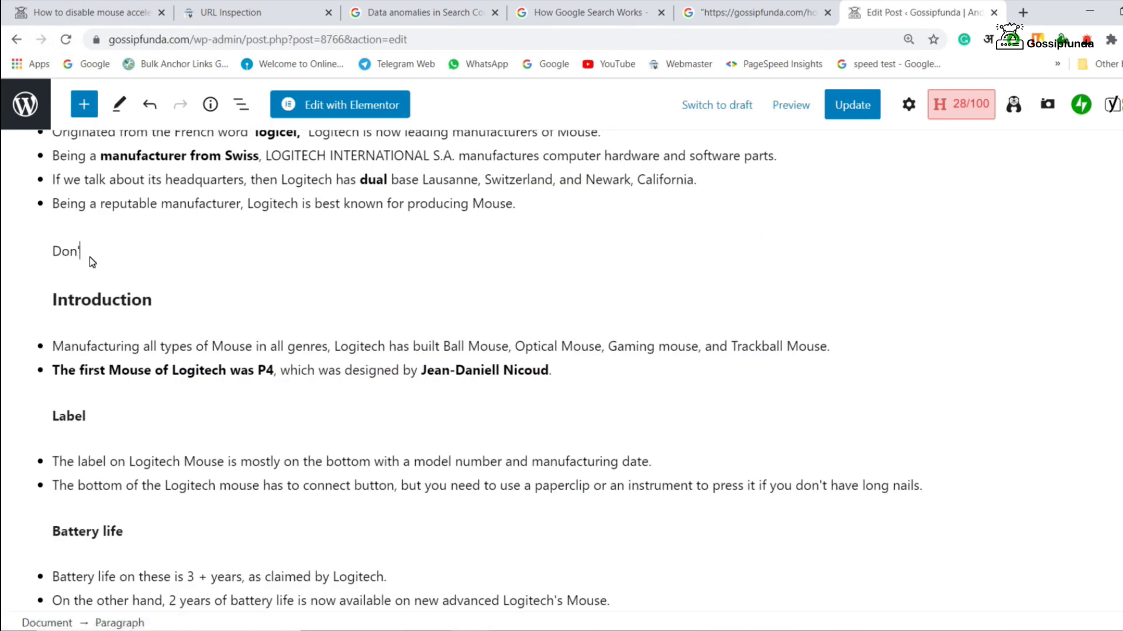
pyautogui.write('t Miss:')
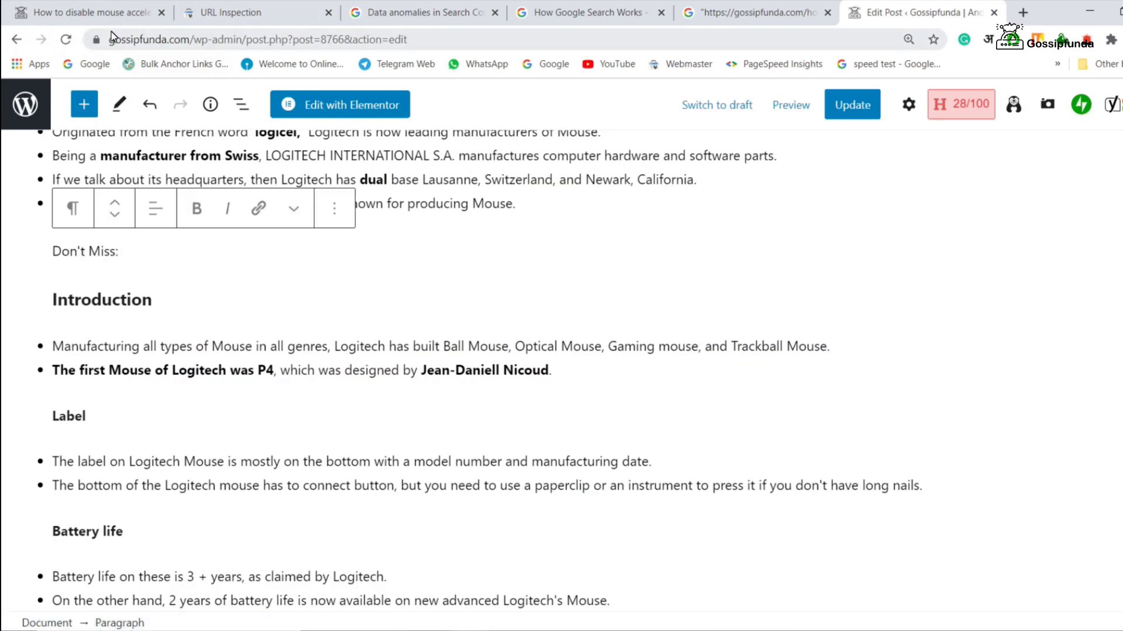
pyautogui.click(258, 209)
pyautogui.write('mouse')
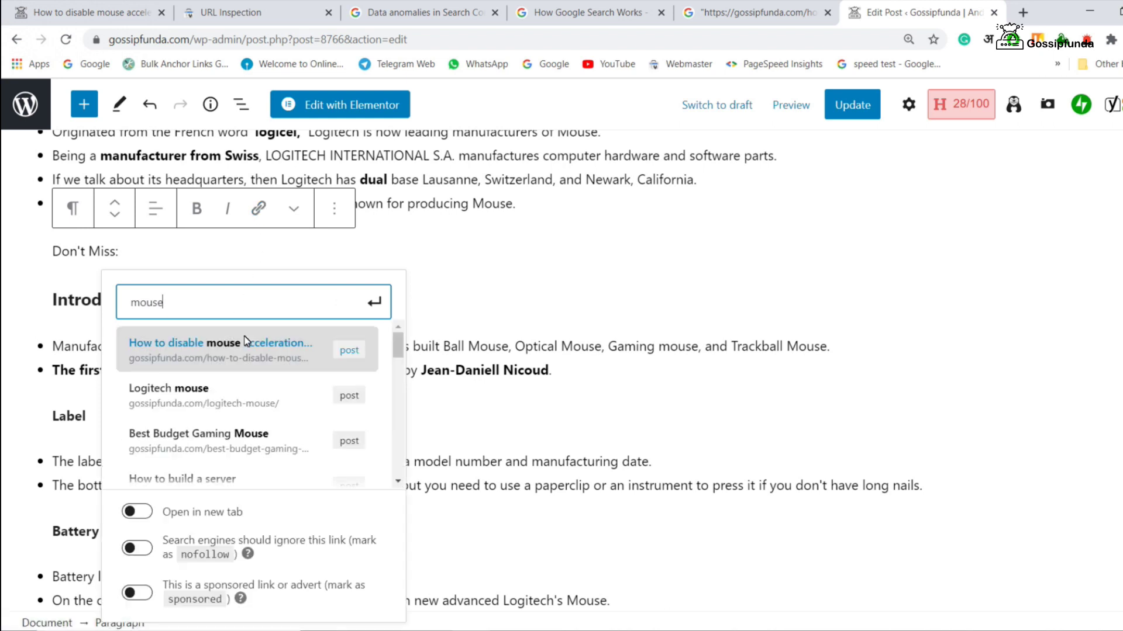
pyautogui.click(316, 342)
pyautogui.moveTo(330, 258); pyautogui.dragTo(505, 247)
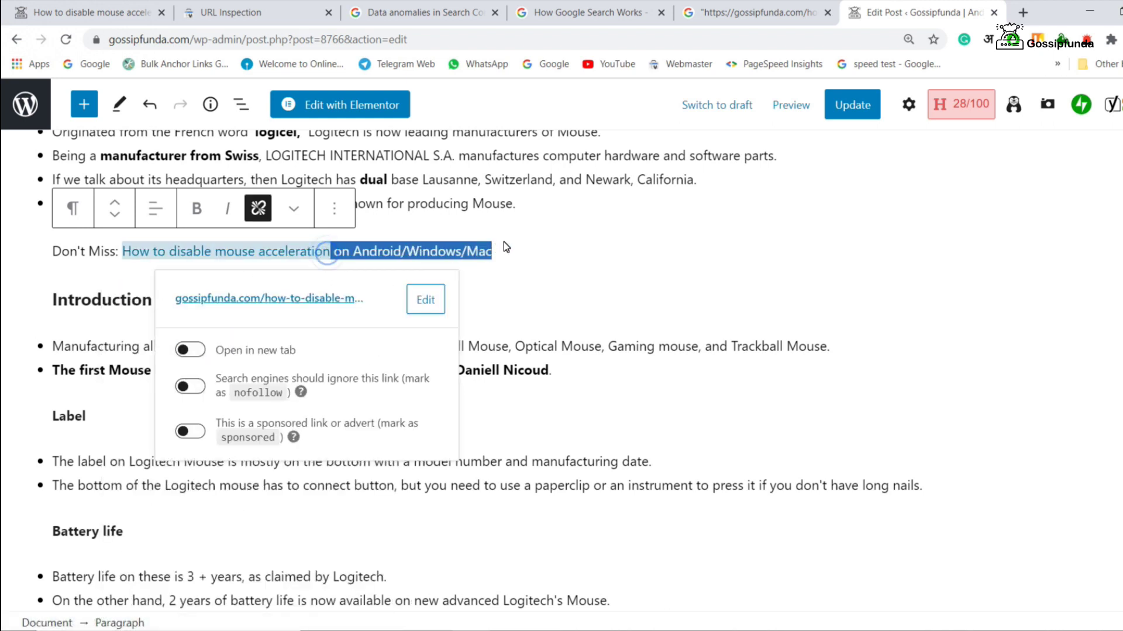
pyautogui.press('BackSpace')
pyautogui.click(195, 251)
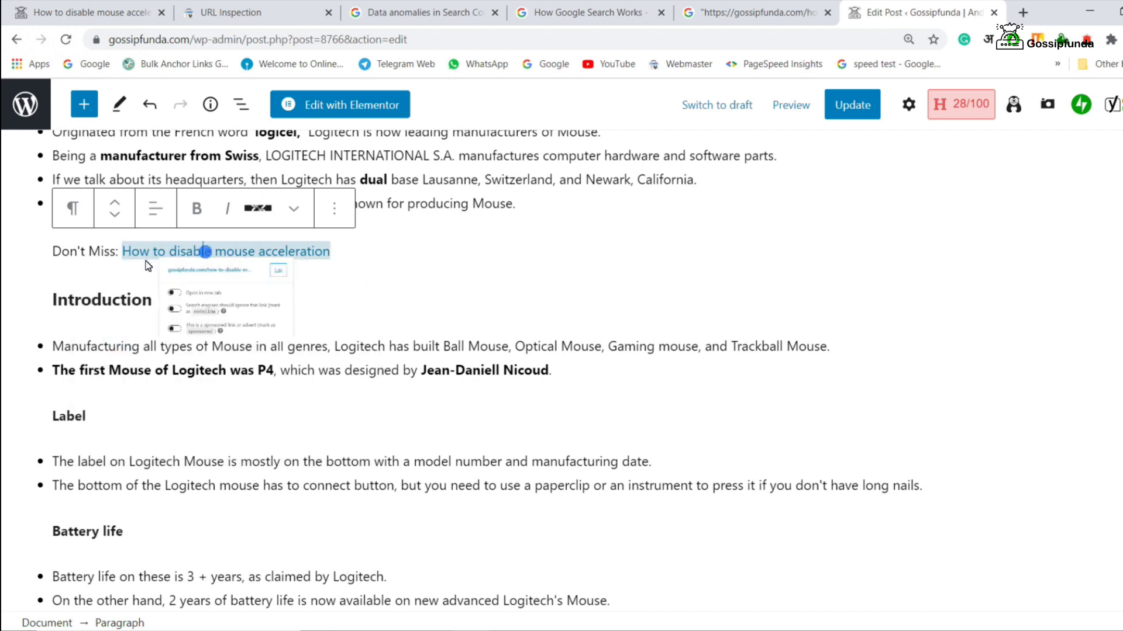
# Step: Make the link bold, set it to open in a new tab, and update the post
pyautogui.moveTo(195, 251); pyautogui.dragTo(343, 251)
pyautogui.click(197, 208)
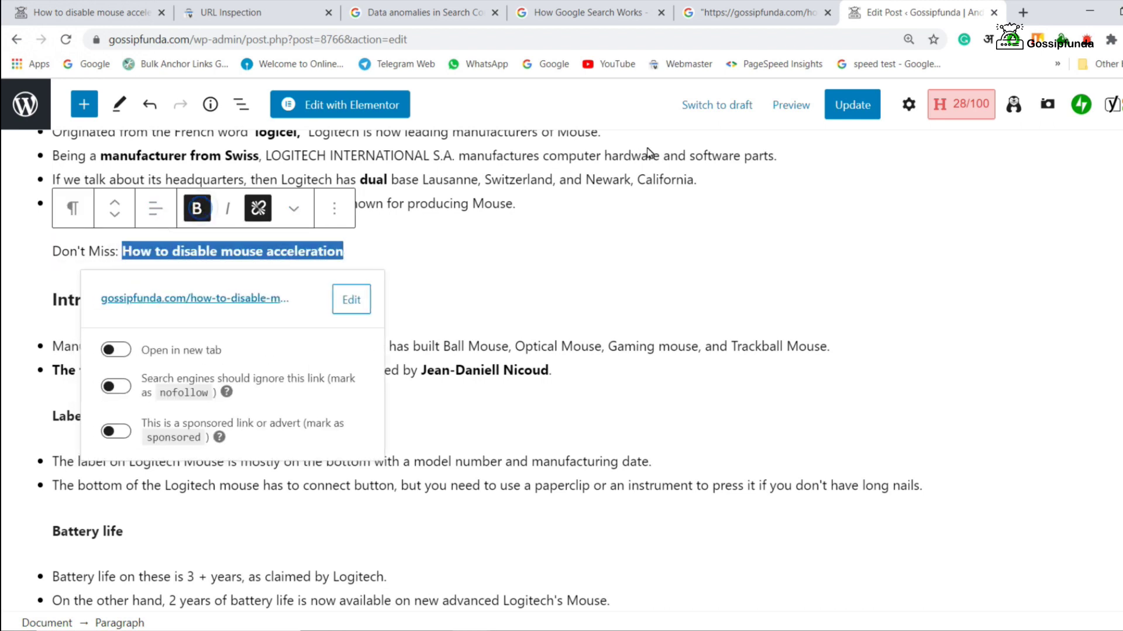
pyautogui.click(853, 106)
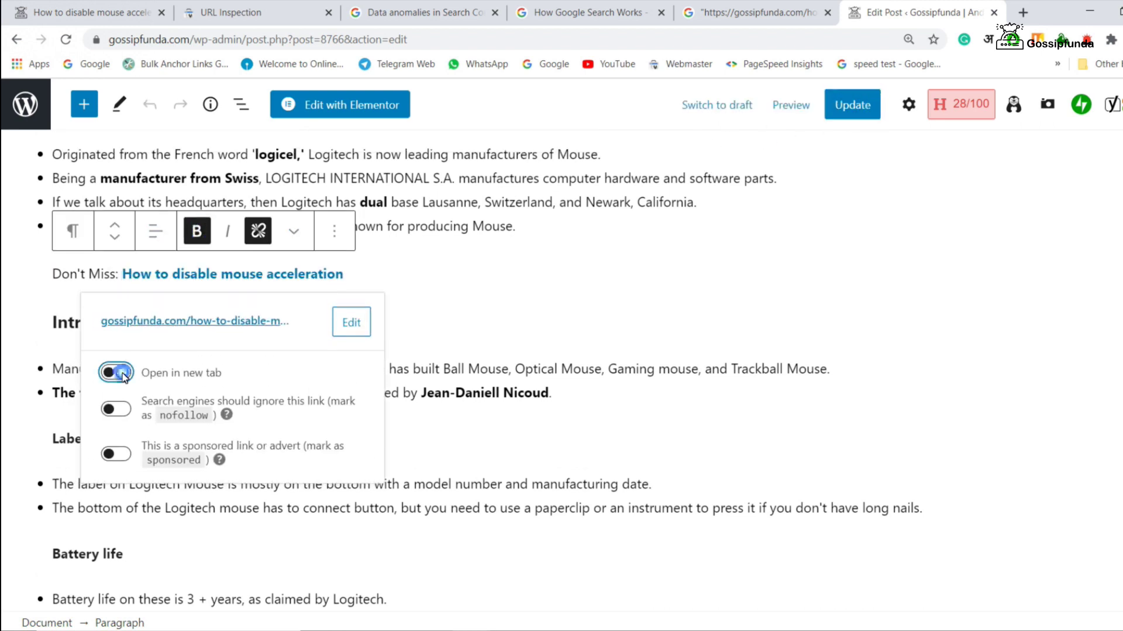
pyautogui.click(230, 275)
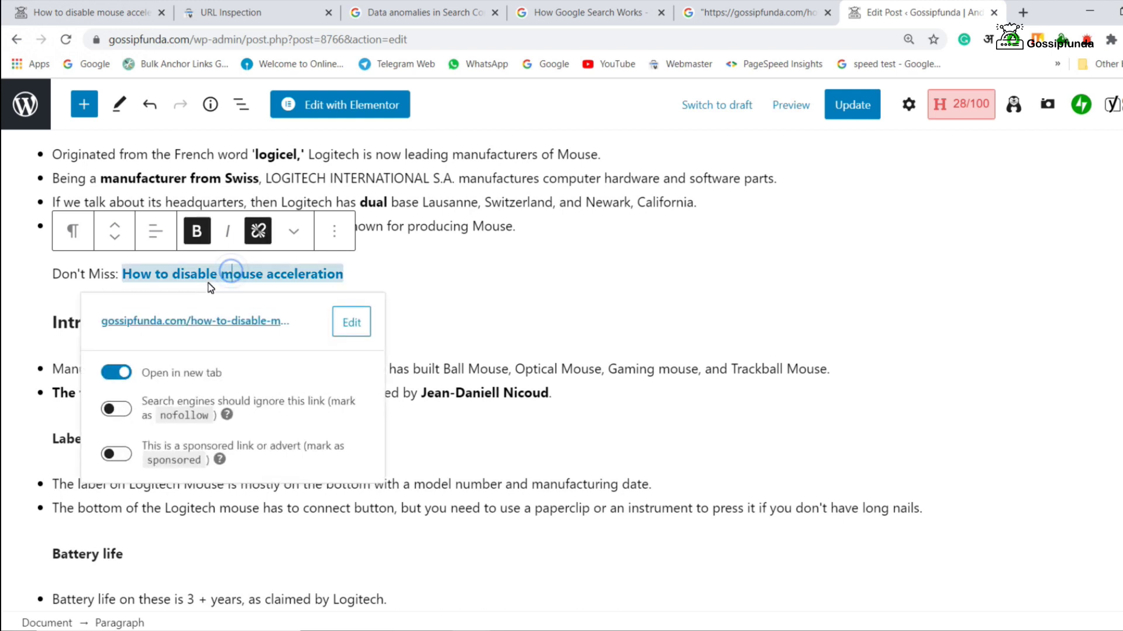
pyautogui.click(830, 110)
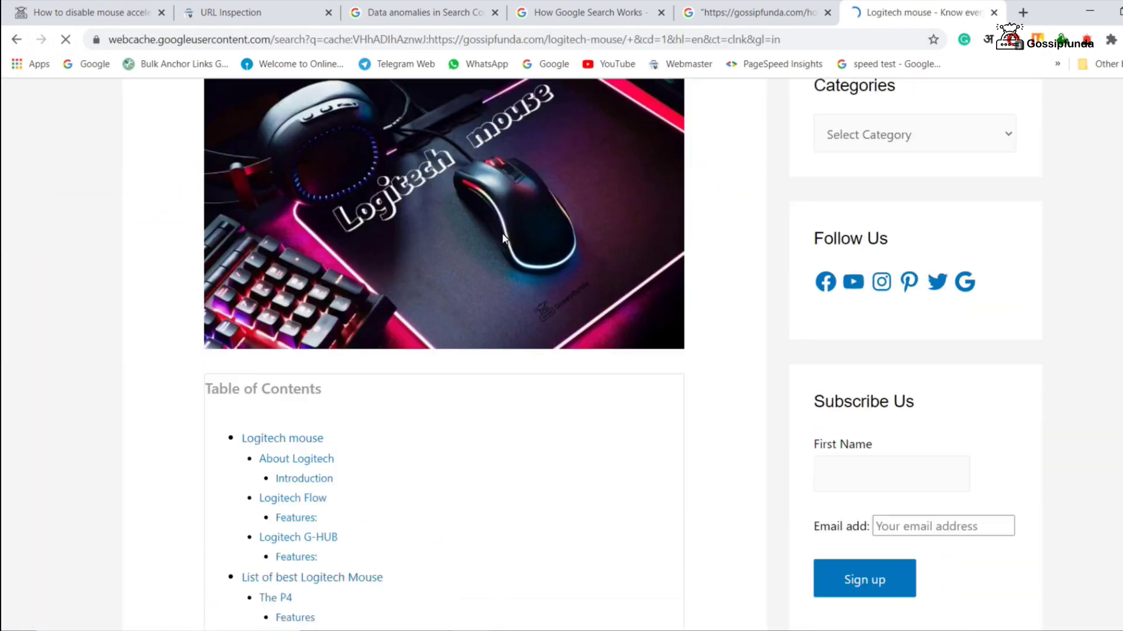
# Step: Check the Google cache snapshot date, then return to the Google results and select the search query
pyautogui.scroll(-5, 497, 249)
pyautogui.scroll(10, 497, 249)
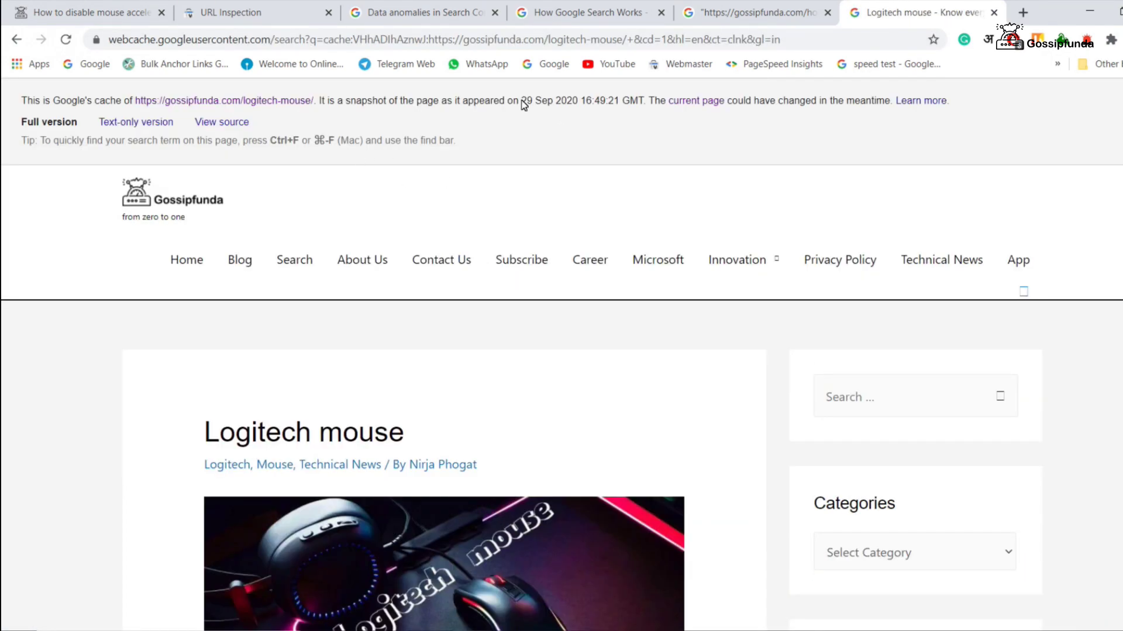
pyautogui.moveTo(524, 106); pyautogui.dragTo(579, 106)
pyautogui.click(17, 40)
pyautogui.moveTo(363, 111); pyautogui.dragTo(238, 124)
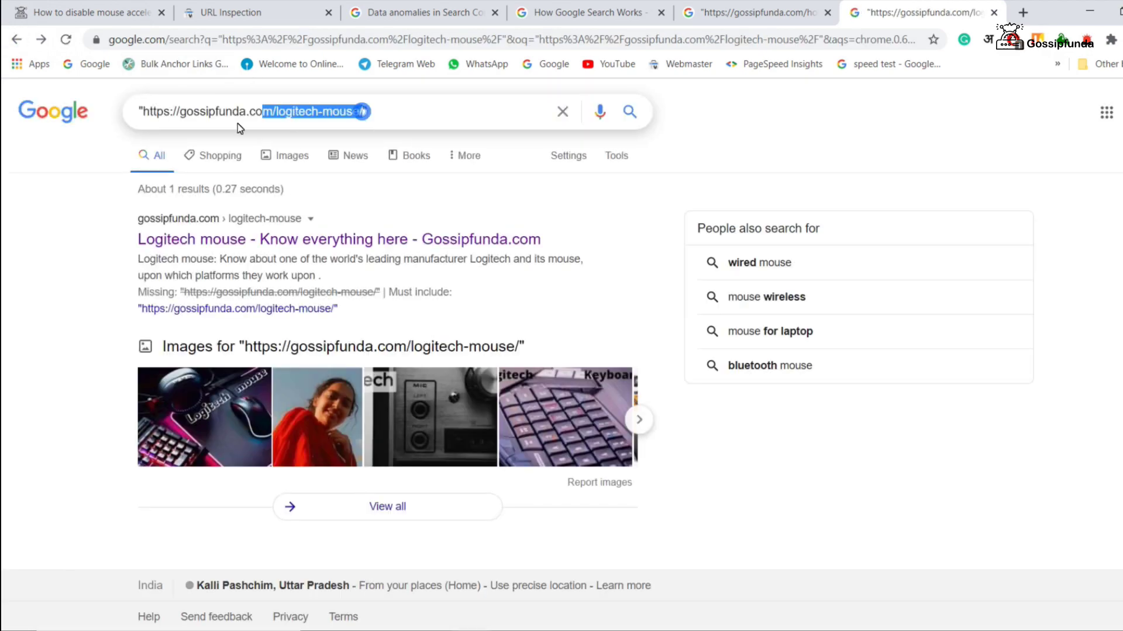
pyautogui.hotkey('ctrl', 'a')
# Step: Reload the Small SEO Tools Ping Tool, confirm resubmission, and check the pinged logitech-mouse URL
pyautogui.click(553, 576)
pyautogui.click(369, 12)
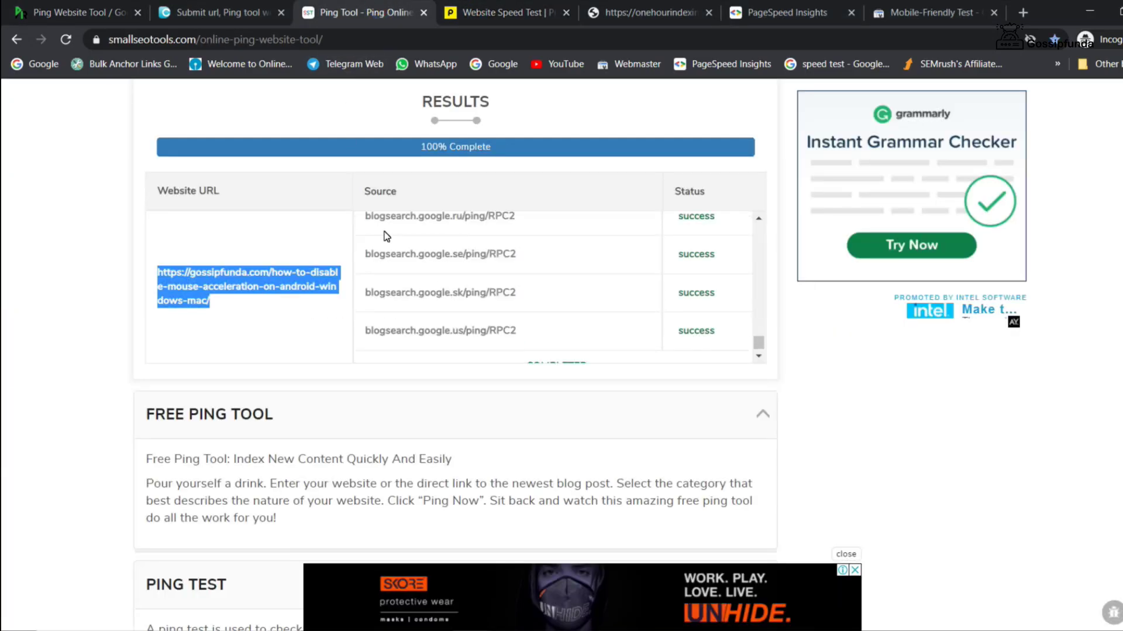
pyautogui.scroll(10, 386, 236)
pyautogui.scroll(-5, 690, 219)
pyautogui.press('F5')
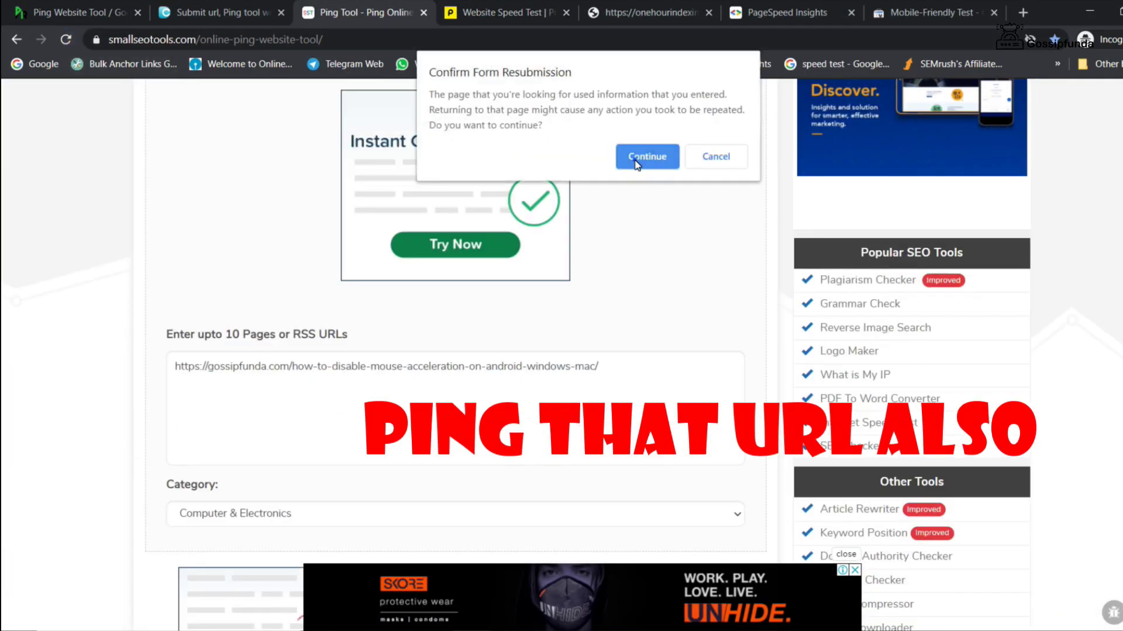
pyautogui.click(636, 156)
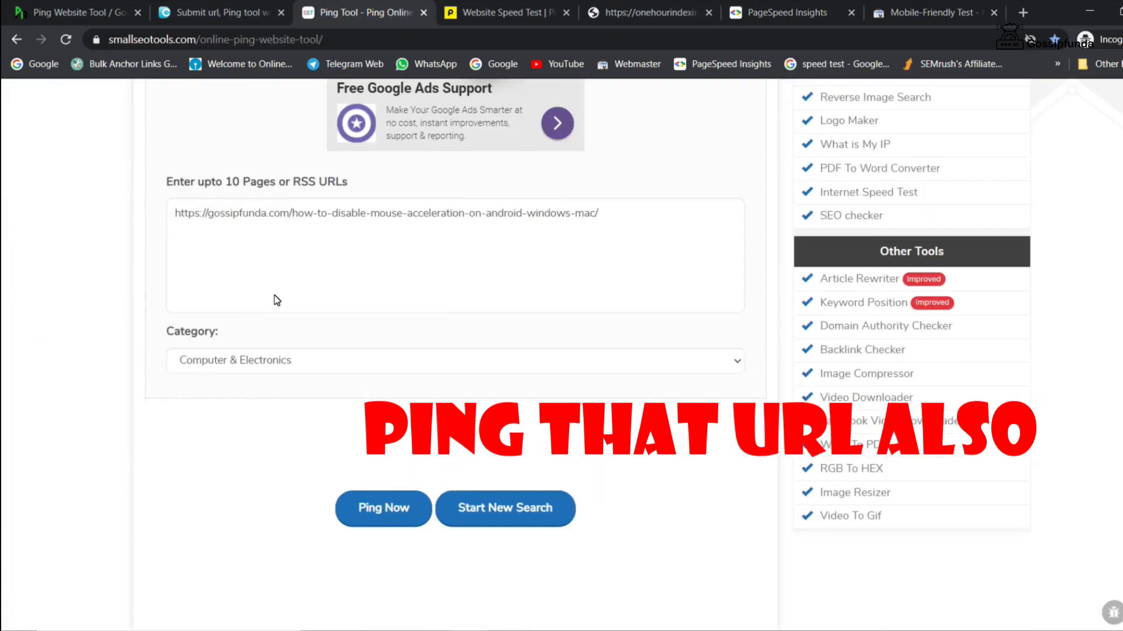
pyautogui.scroll(-3, 281, 293)
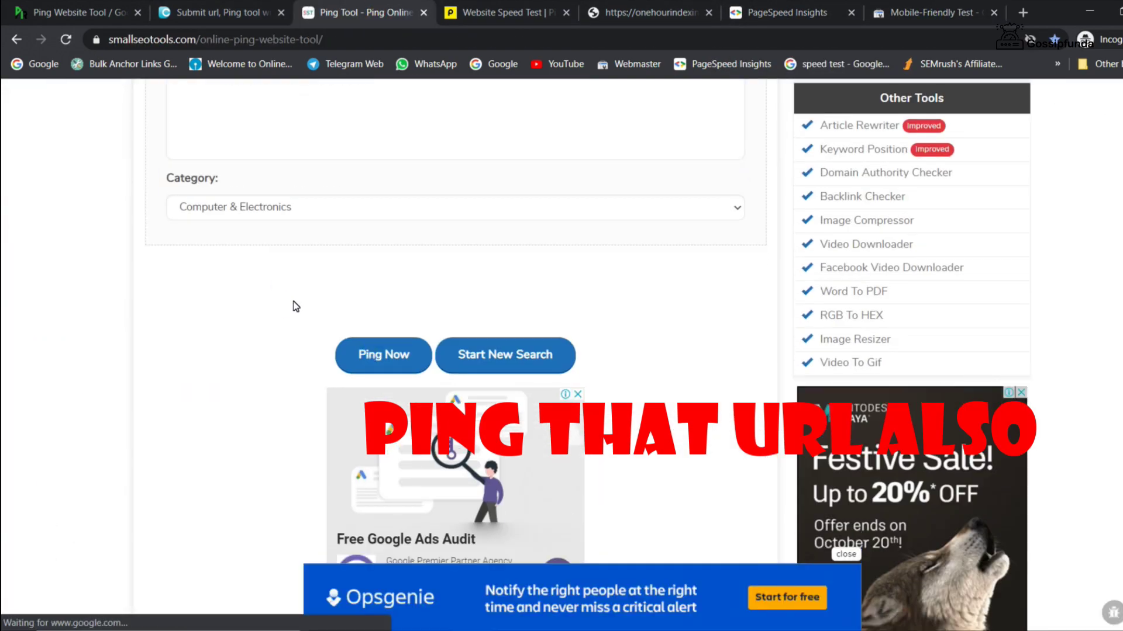
pyautogui.scroll(1, 370, 276)
pyautogui.scroll(-2, 334, 280)
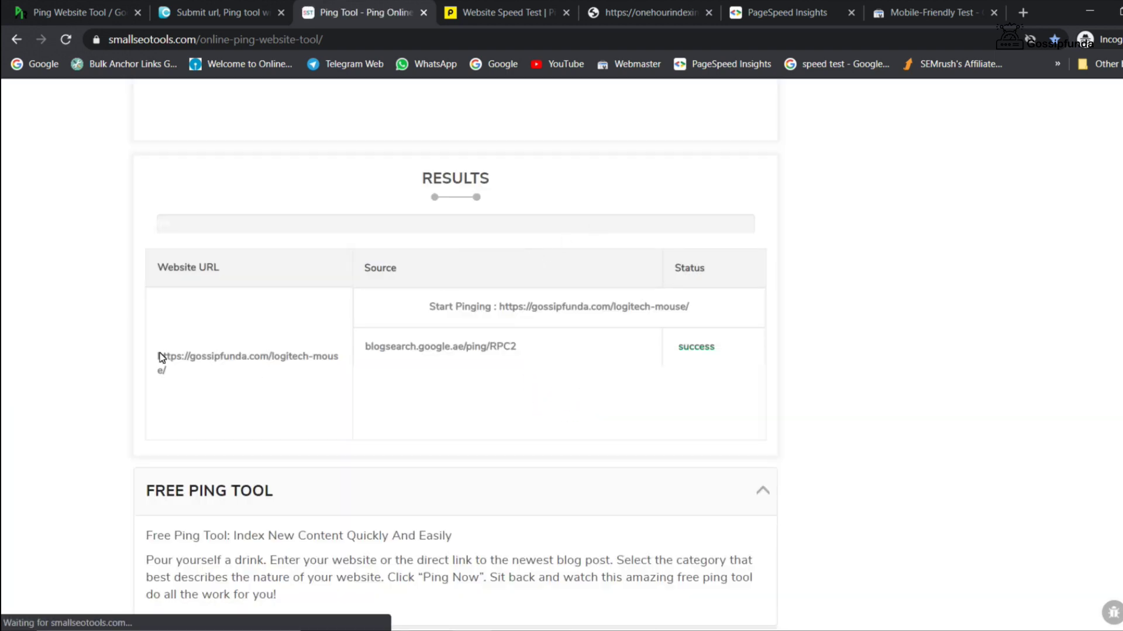
pyautogui.moveTo(157, 356); pyautogui.dragTo(185, 357)
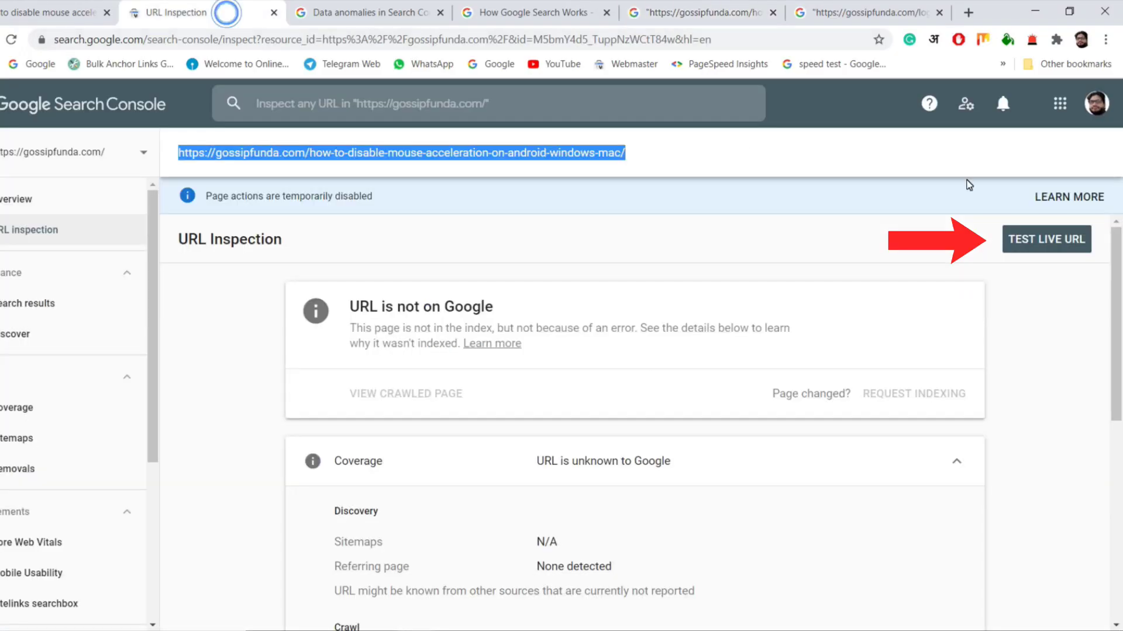
# Step: Live-test the mouse-acceleration article URL, view its screenshot, and find Request Indexing disabled
pyautogui.click(1046, 241)
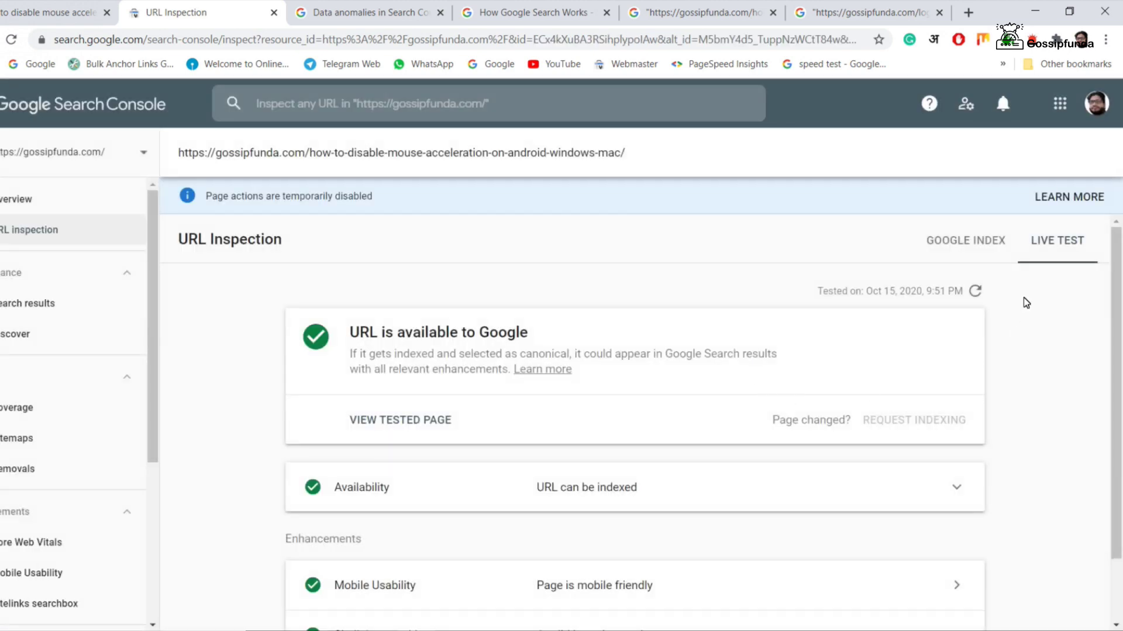
pyautogui.click(462, 426)
pyautogui.click(962, 275)
pyautogui.scroll(-3, 935, 351)
pyautogui.scroll(-1, 739, 421)
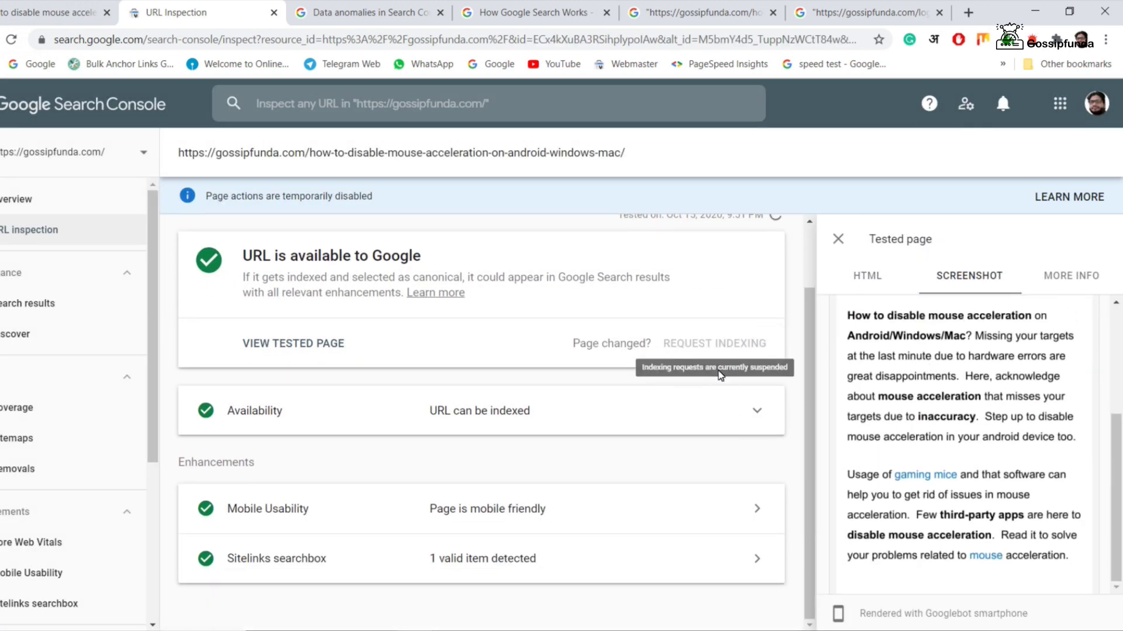
pyautogui.click(734, 346)
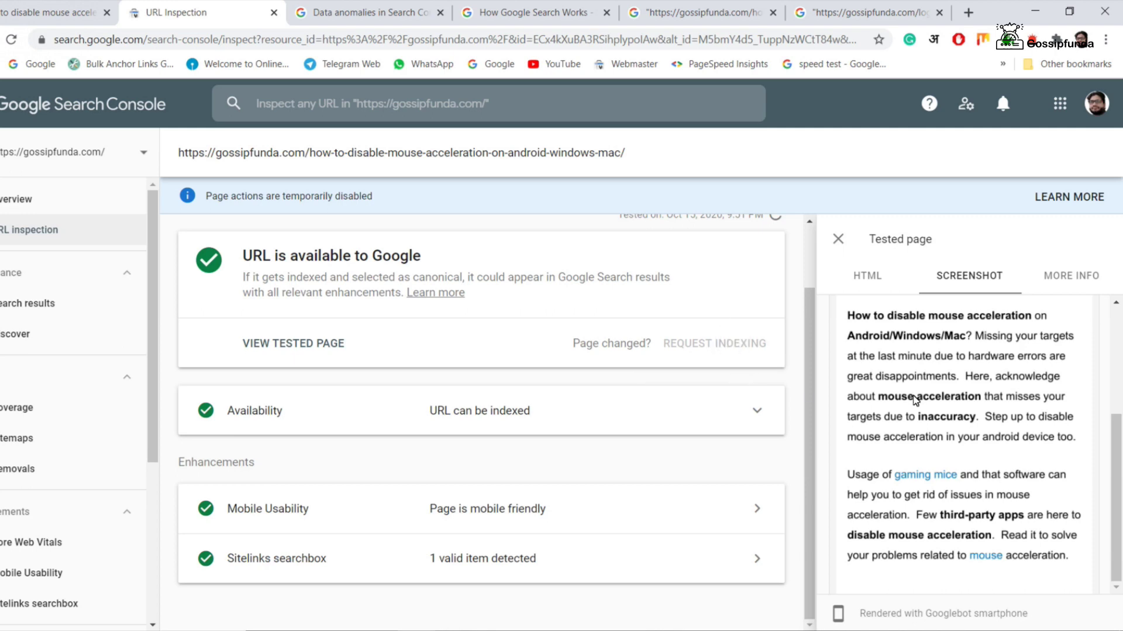
pyautogui.scroll(5, 915, 401)
# Step: In URL Inspection, note the page-actions-disabled notice and copy the inspected article URL
pyautogui.click(1047, 286)
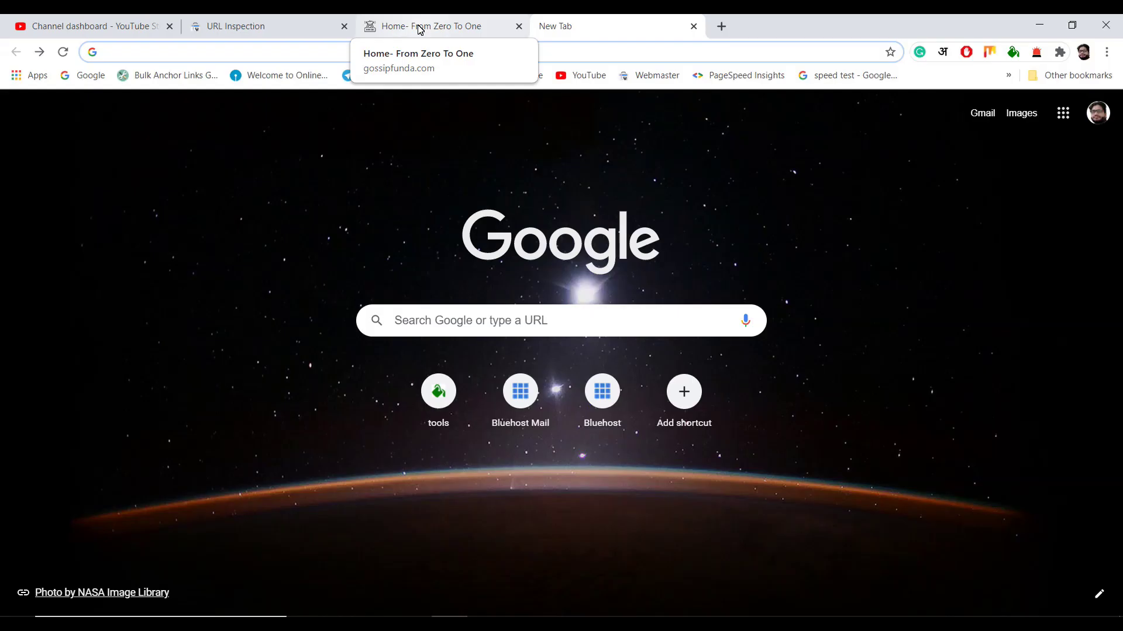
pyautogui.click(420, 27)
pyautogui.click(276, 28)
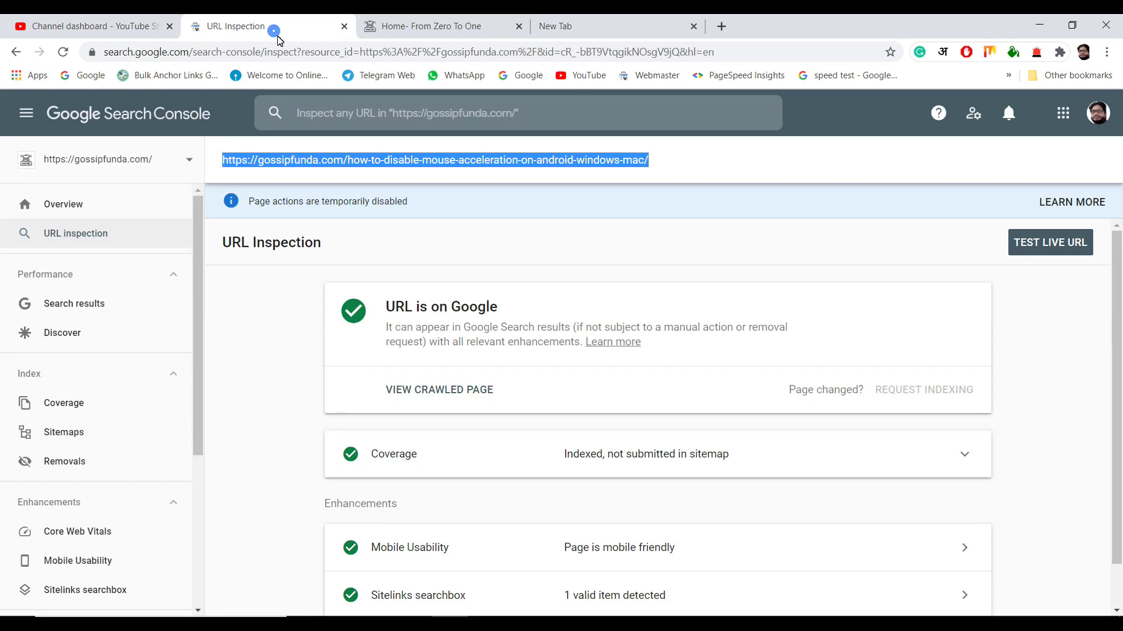
pyautogui.moveTo(252, 202); pyautogui.dragTo(423, 200)
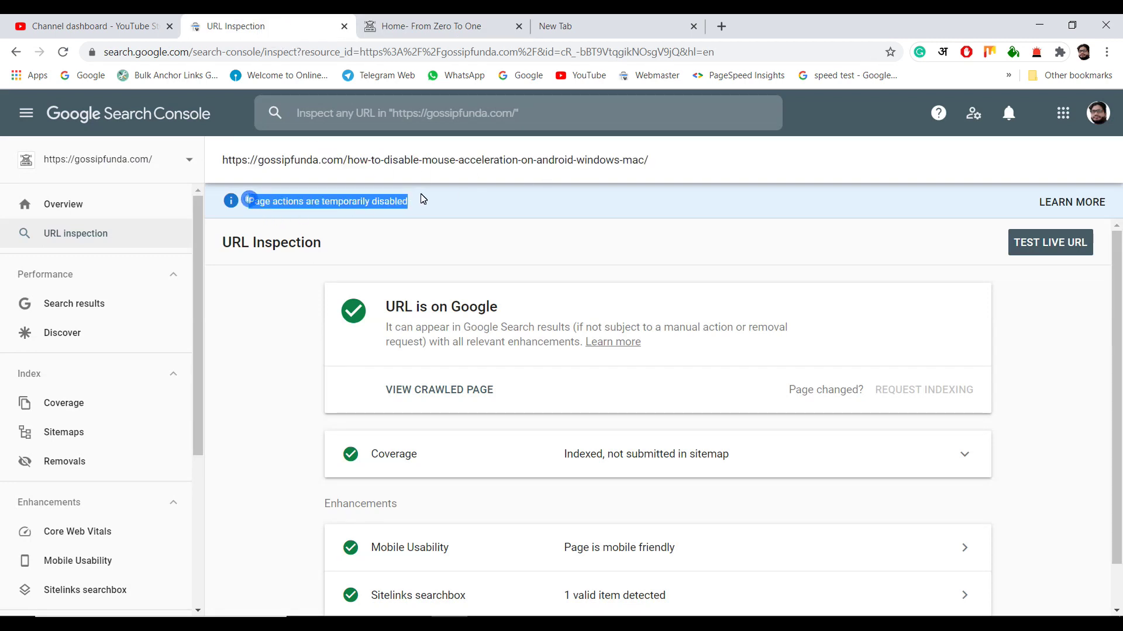
pyautogui.moveTo(666, 159); pyautogui.dragTo(229, 179)
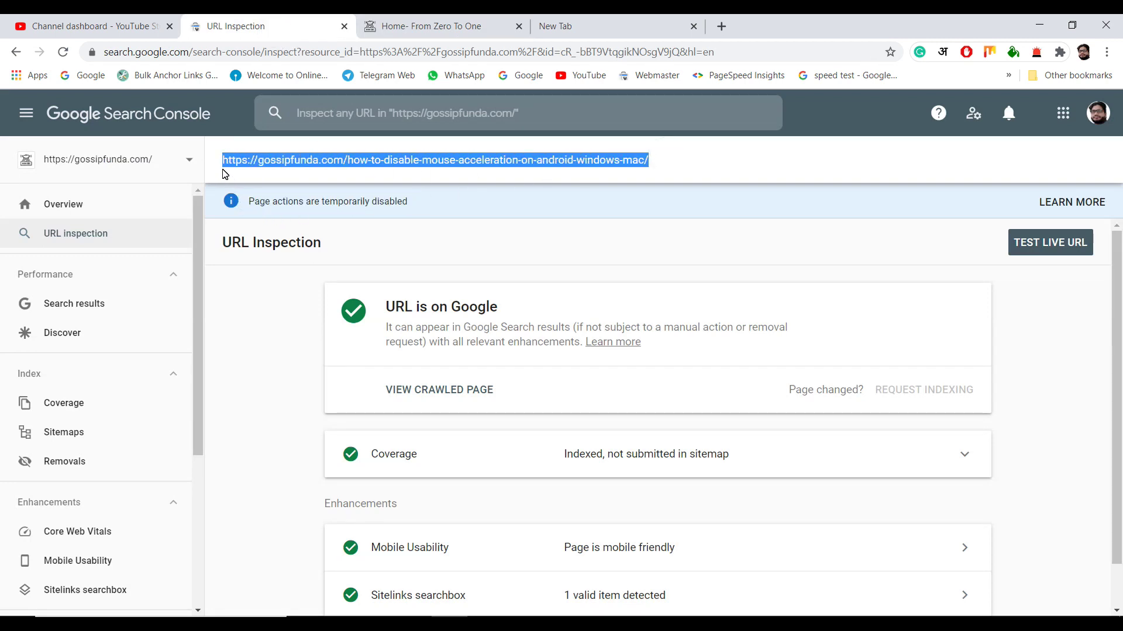
# Step: Google the quoted article URL in the new tab and open the single matching result
pyautogui.click(552, 32)
pyautogui.write('https://gossipfunda.com/how-to-disable-mouse-acceleration-on-android-windows-mac/')
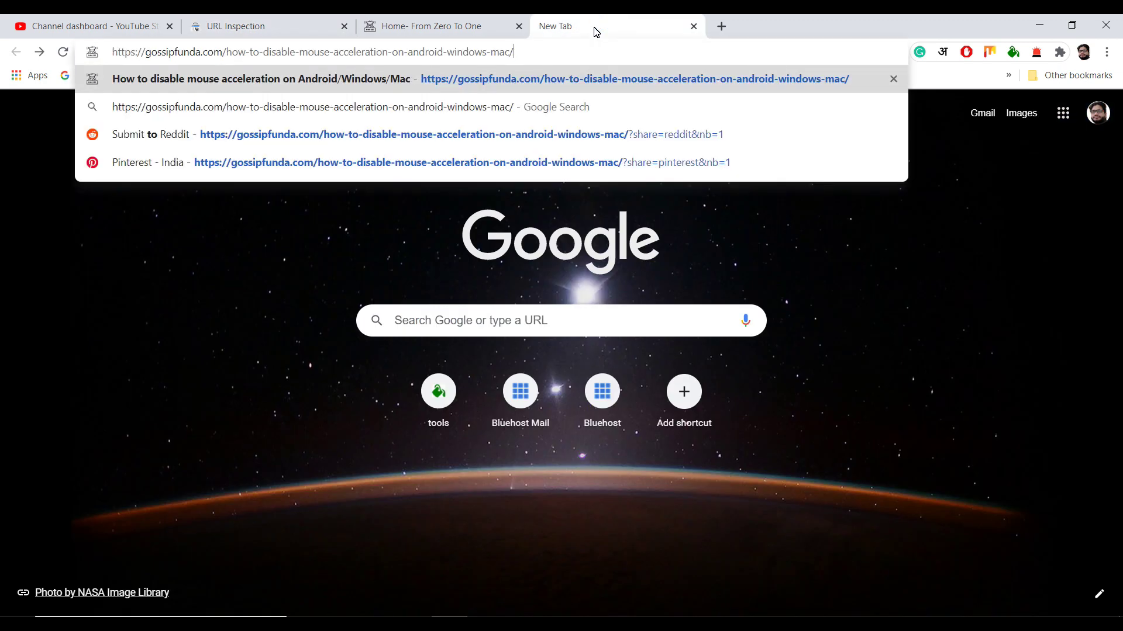
pyautogui.write('"&oq="https%3A%2F%2Fgossipfunda....')
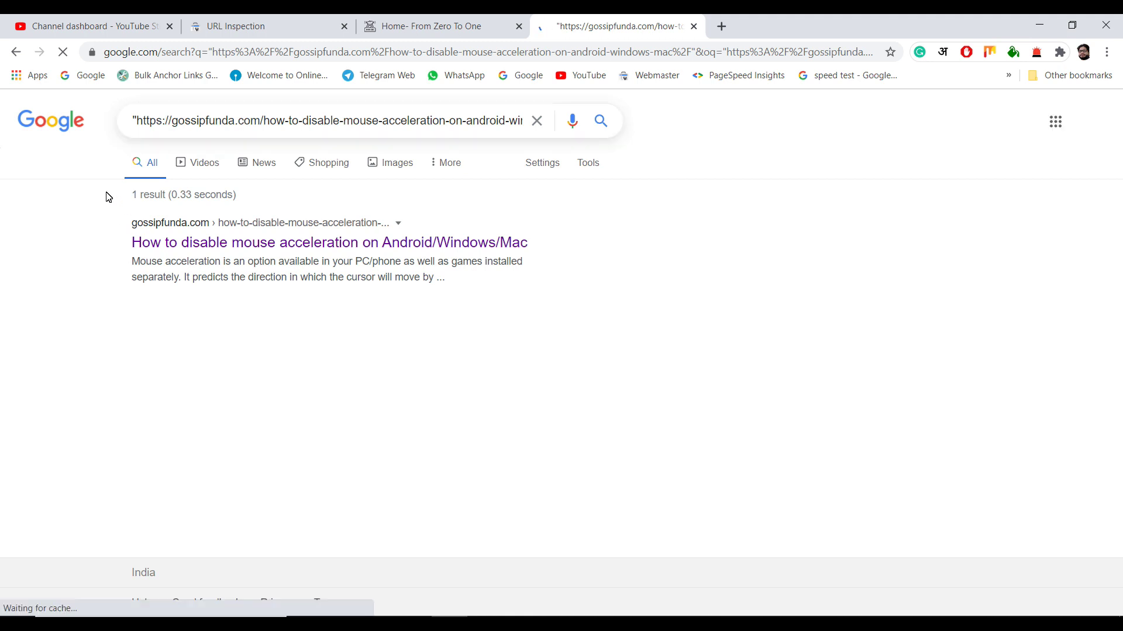
pyautogui.moveTo(105, 192); pyautogui.dragTo(549, 308)
pyautogui.click(393, 335)
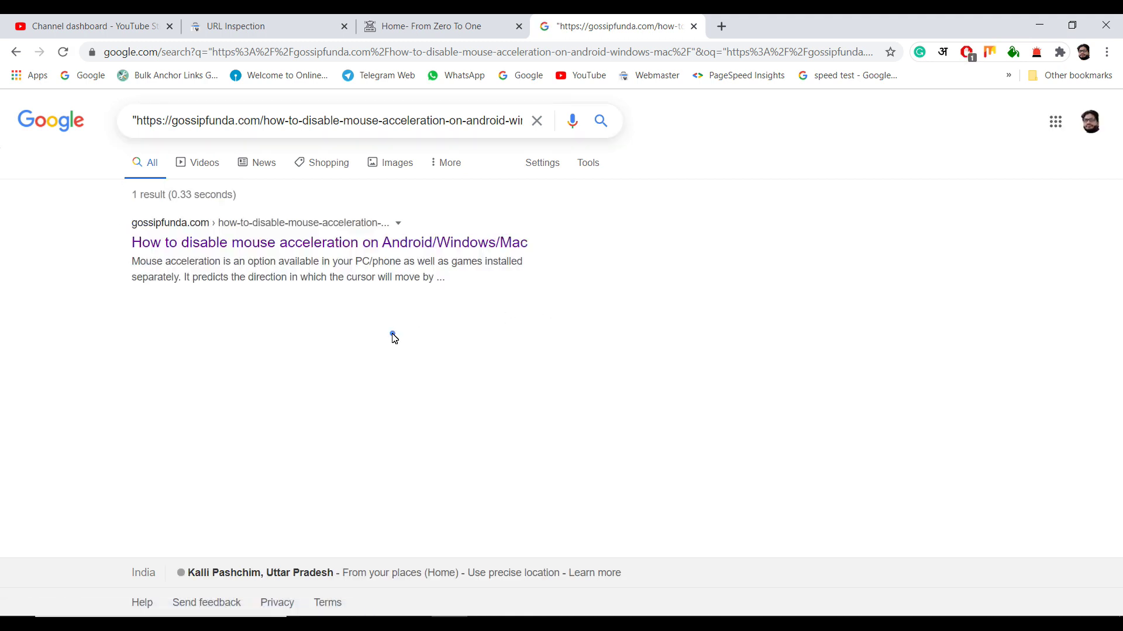
pyautogui.click(328, 246)
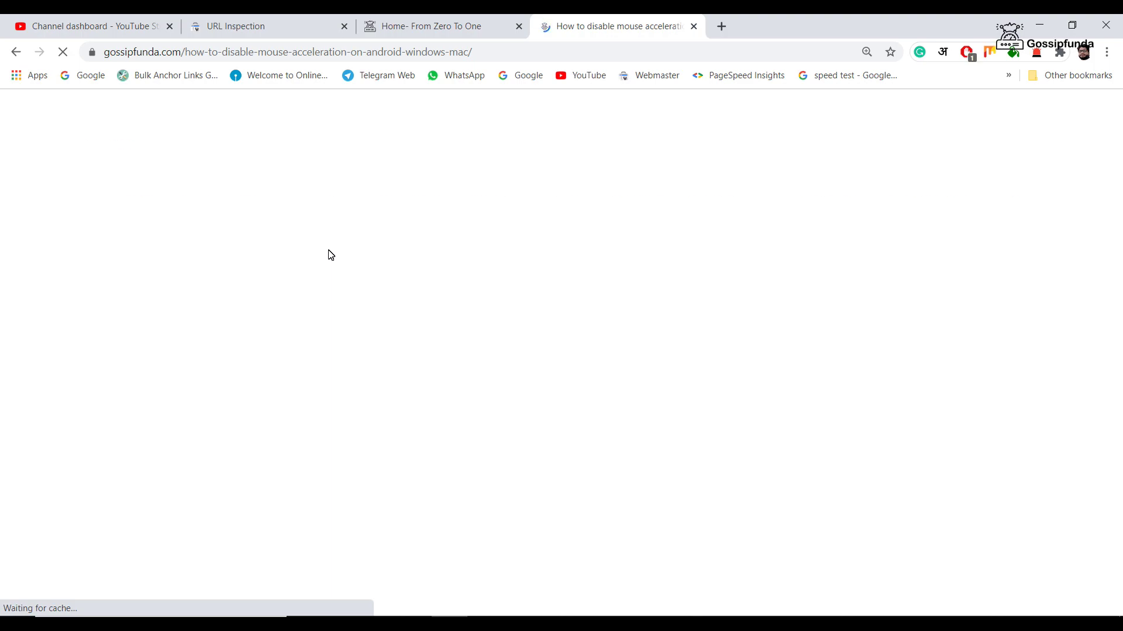